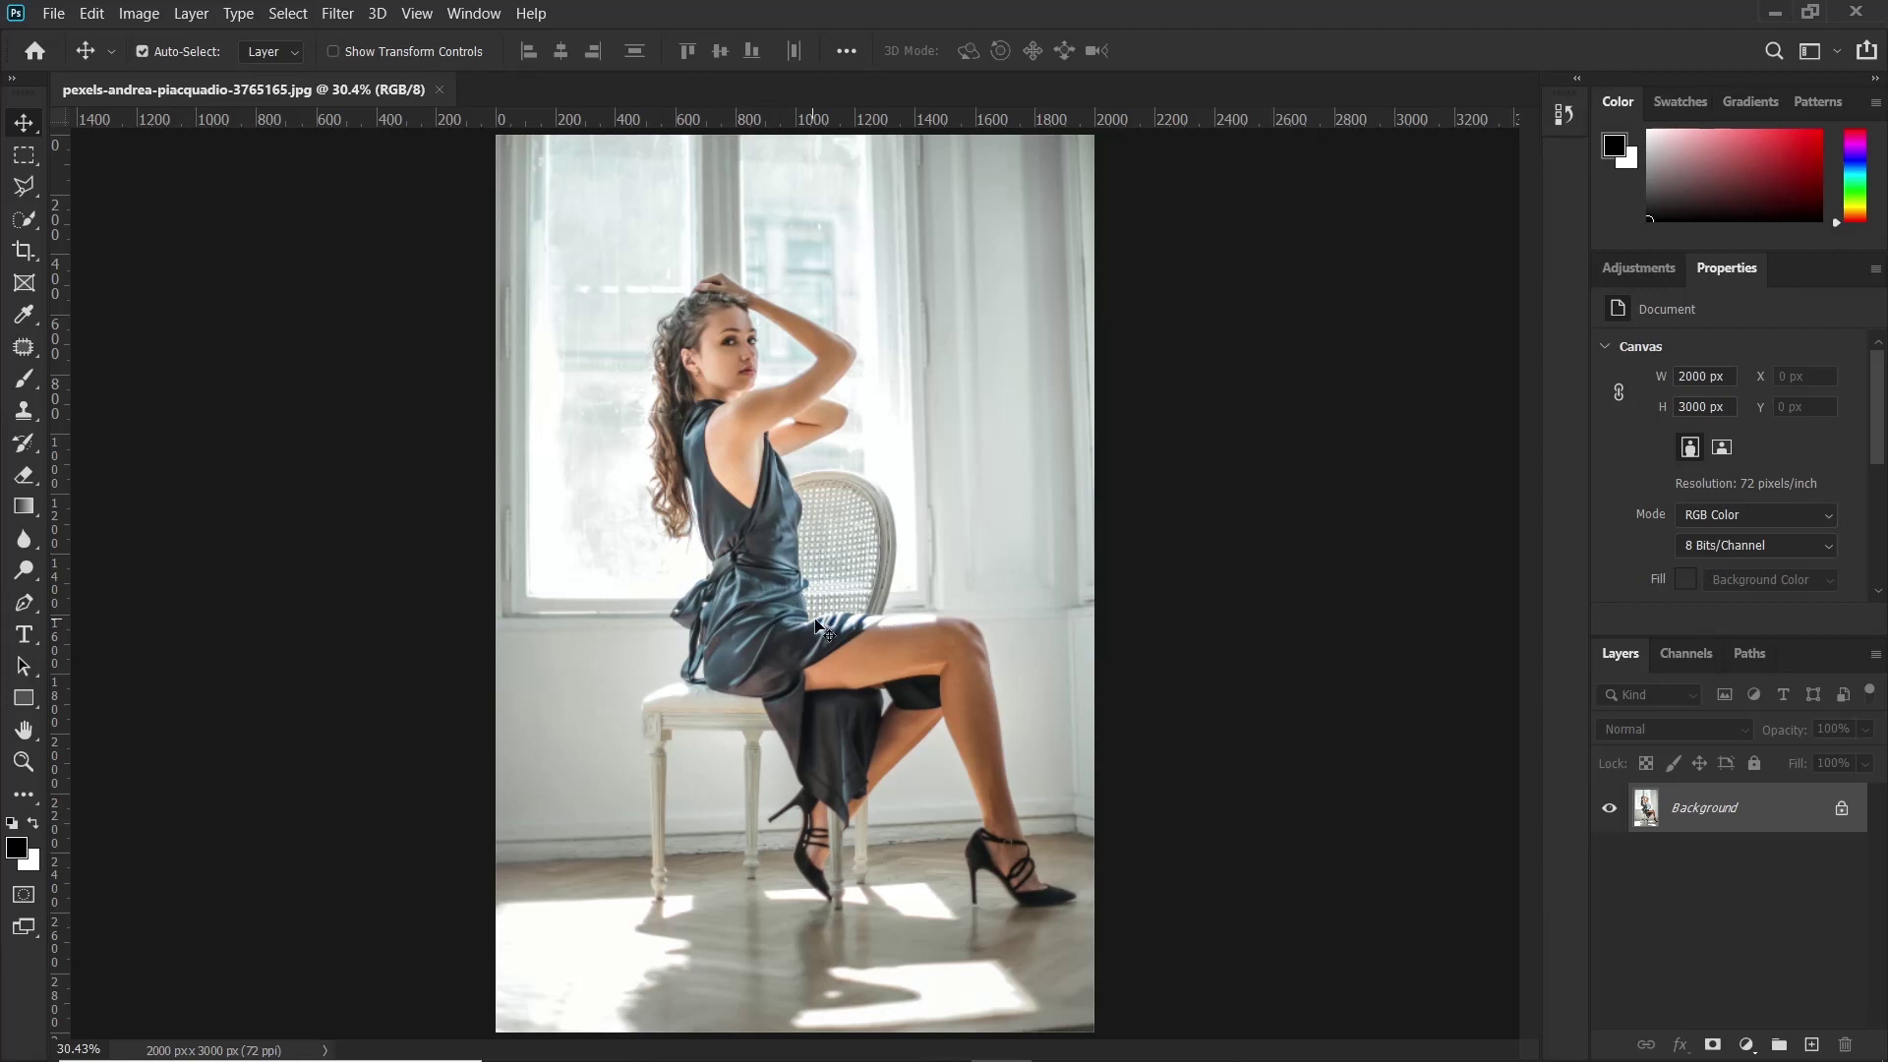
# With the Quick Selection Tool, brush over the dress along its back edge.
pyautogui.click(26, 225)
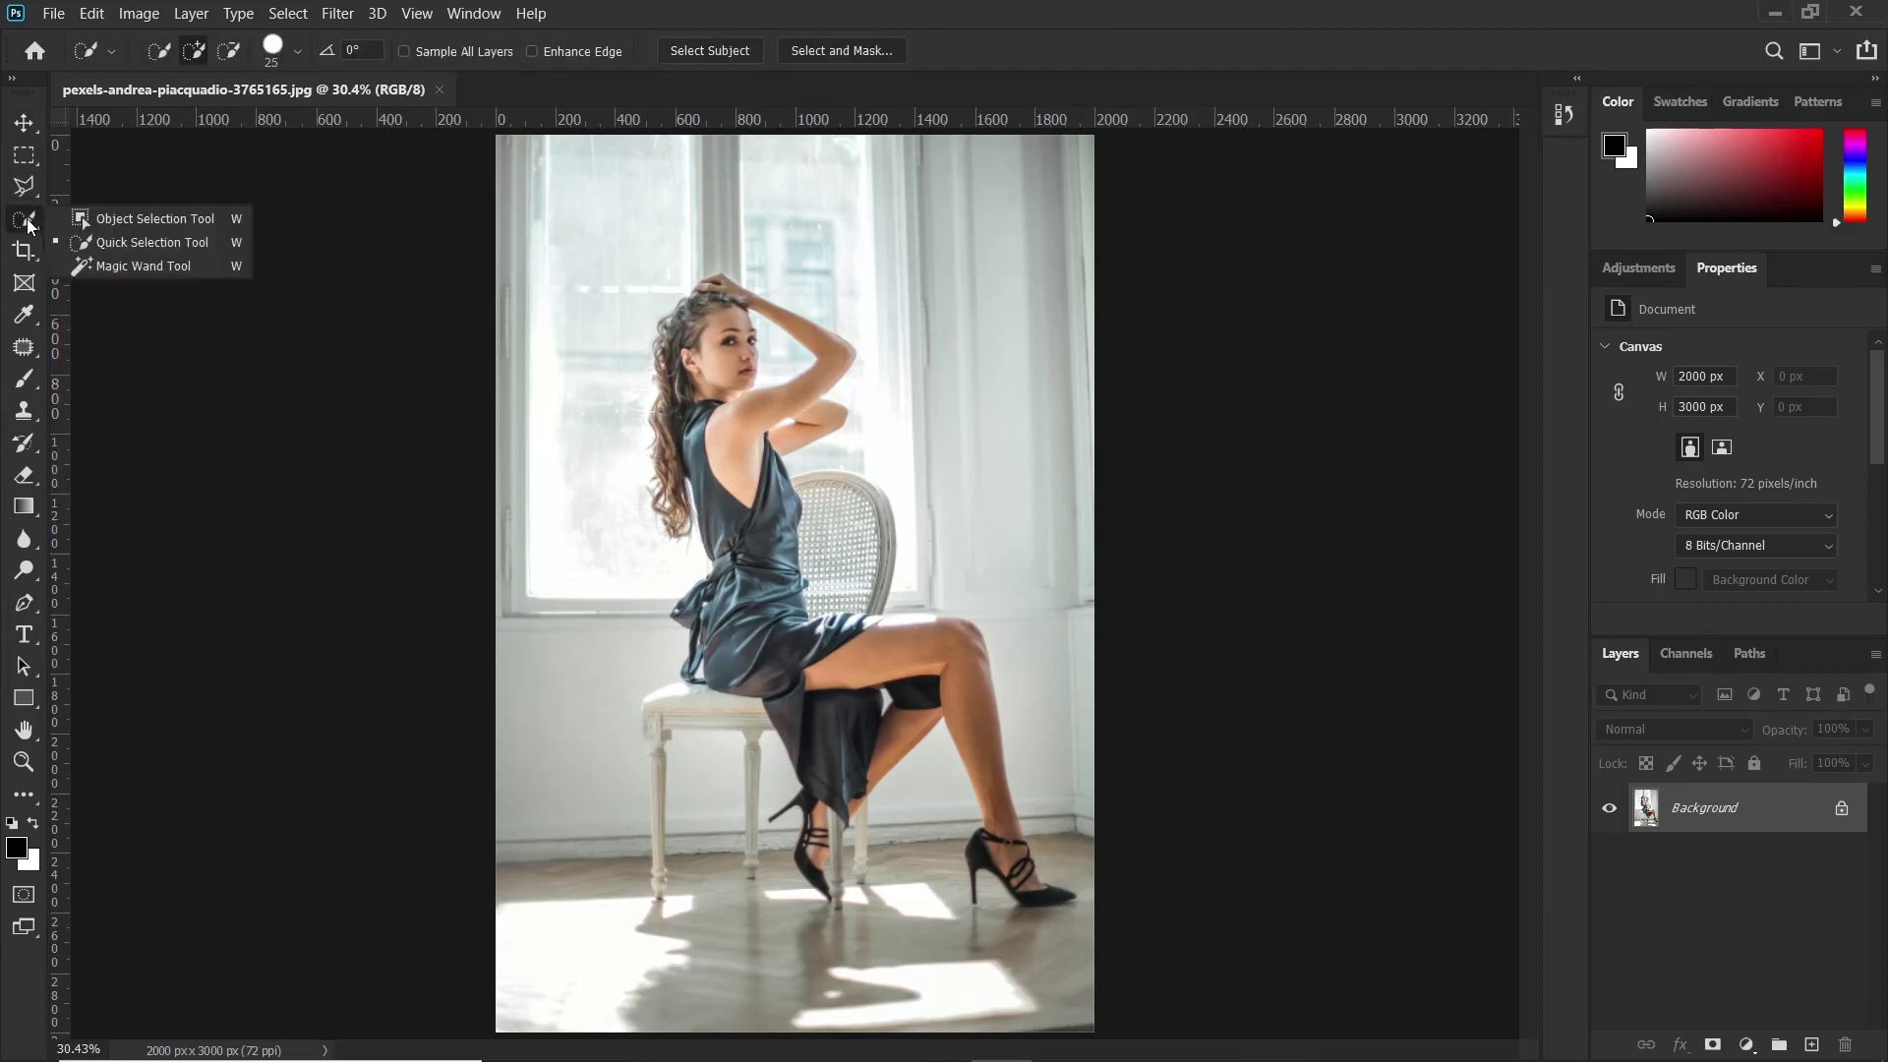
pyautogui.click(113, 240)
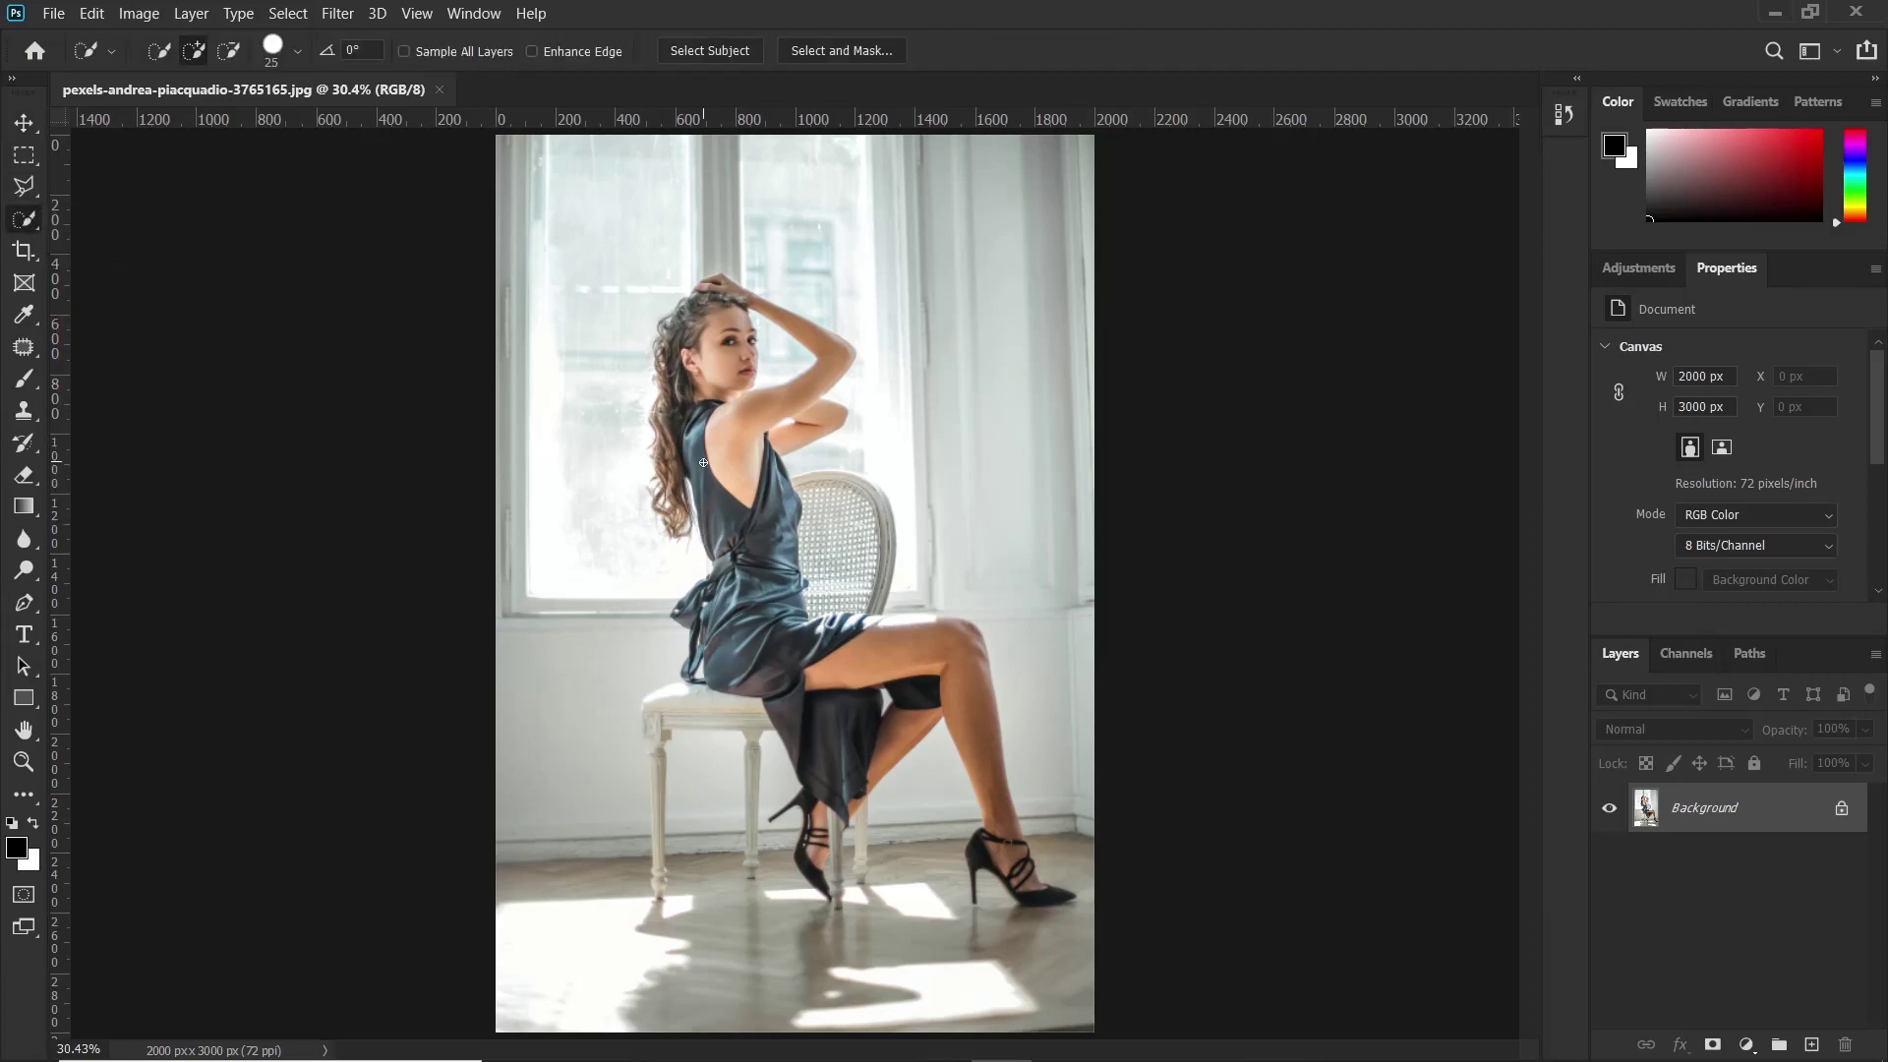
pyautogui.scroll(5, 703, 462)
pyautogui.moveTo(708, 329)
pyautogui.mouseDown()
pyautogui.moveTo(679, 402)
pyautogui.moveTo(688, 491)
pyautogui.moveTo(847, 752)
pyautogui.moveTo(787, 578)
pyautogui.moveTo(745, 668)
pyautogui.moveTo(689, 617)
pyautogui.moveTo(703, 678)
pyautogui.moveTo(686, 792)
pyautogui.moveTo(902, 764)
pyautogui.moveTo(1143, 641)
pyautogui.moveTo(1069, 706)
pyautogui.moveTo(1024, 686)
pyautogui.moveTo(988, 779)
pyautogui.moveTo(981, 751)
pyautogui.moveTo(1063, 853)
pyautogui.moveTo(1308, 689)
pyautogui.mouseUp()
# Extend the dress selection down around the skirt hem.
pyautogui.scroll(-3, 806, 630)
pyautogui.scroll(-3, 1149, 649)
pyautogui.scroll(-5, 1033, 560)
pyautogui.hscroll(3, 1032, 560)
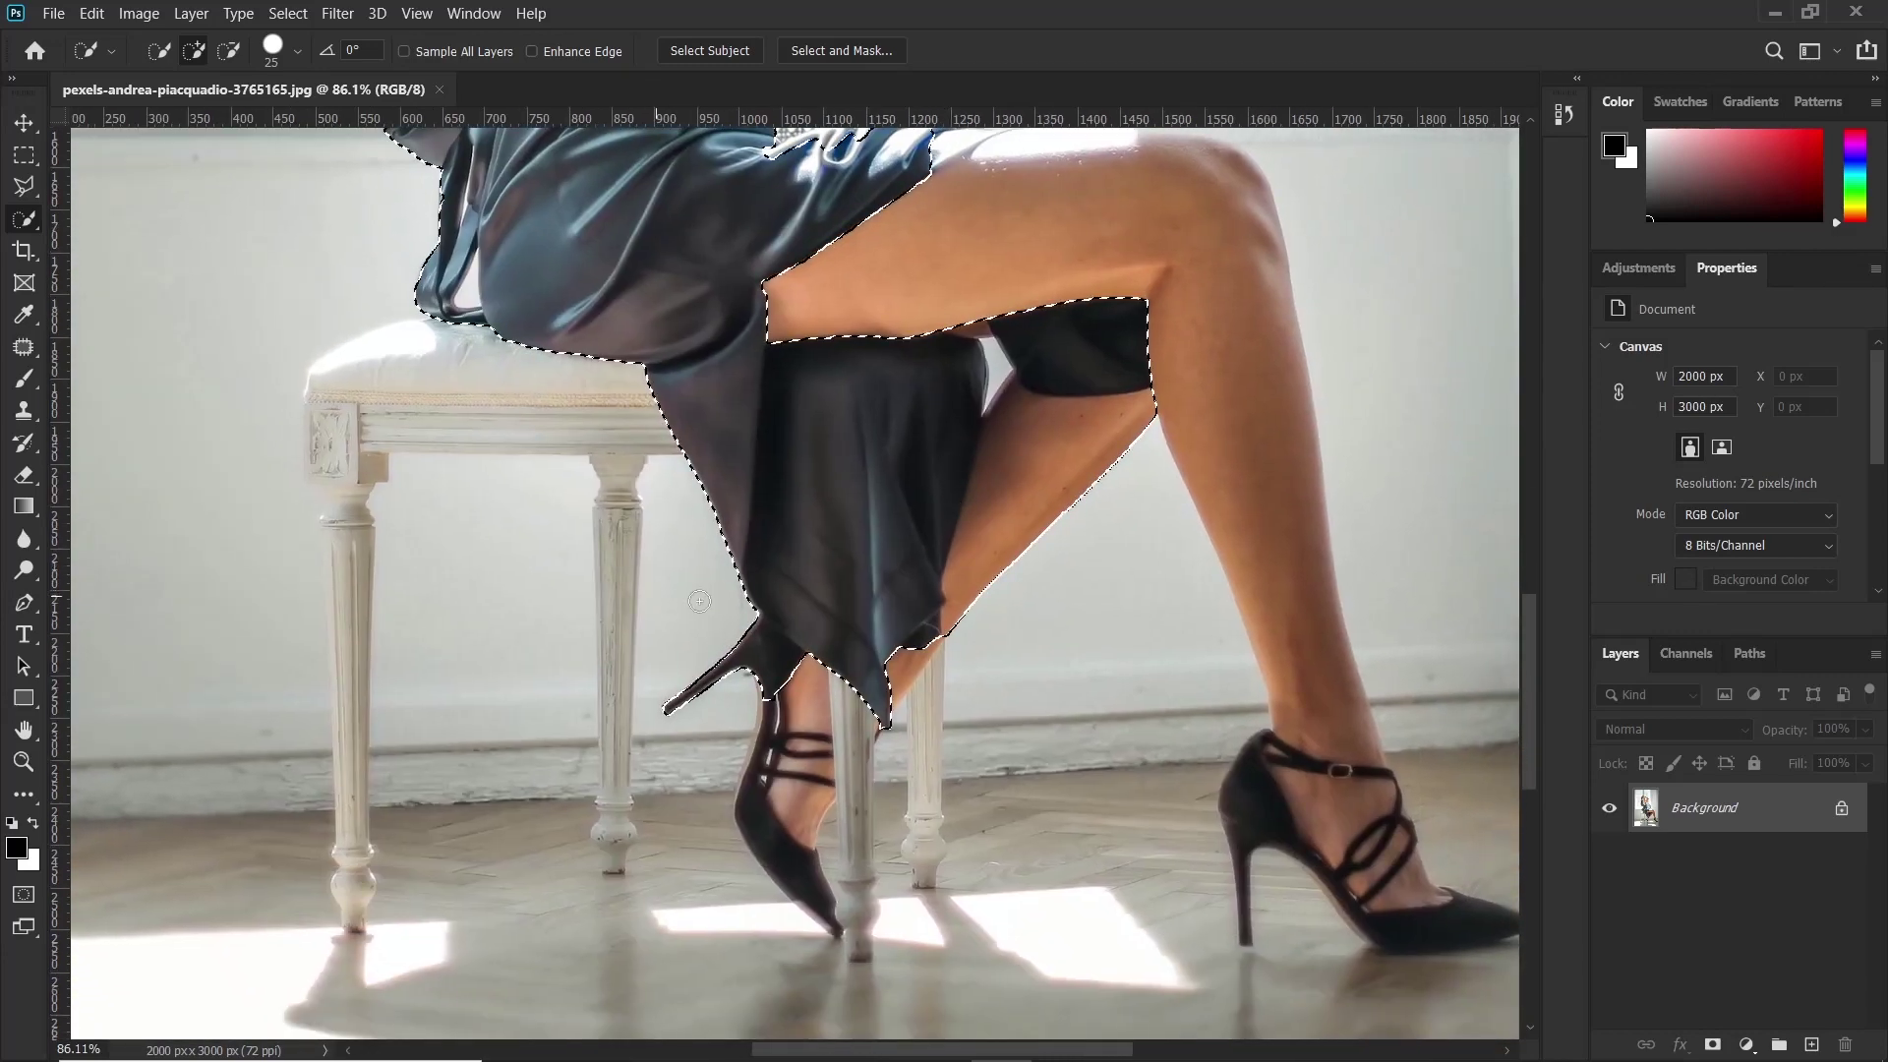
pyautogui.moveTo(699, 601)
pyautogui.mouseDown()
pyautogui.moveTo(771, 692)
pyautogui.moveTo(858, 702)
pyautogui.moveTo(934, 684)
pyautogui.moveTo(955, 647)
pyautogui.mouseUp()
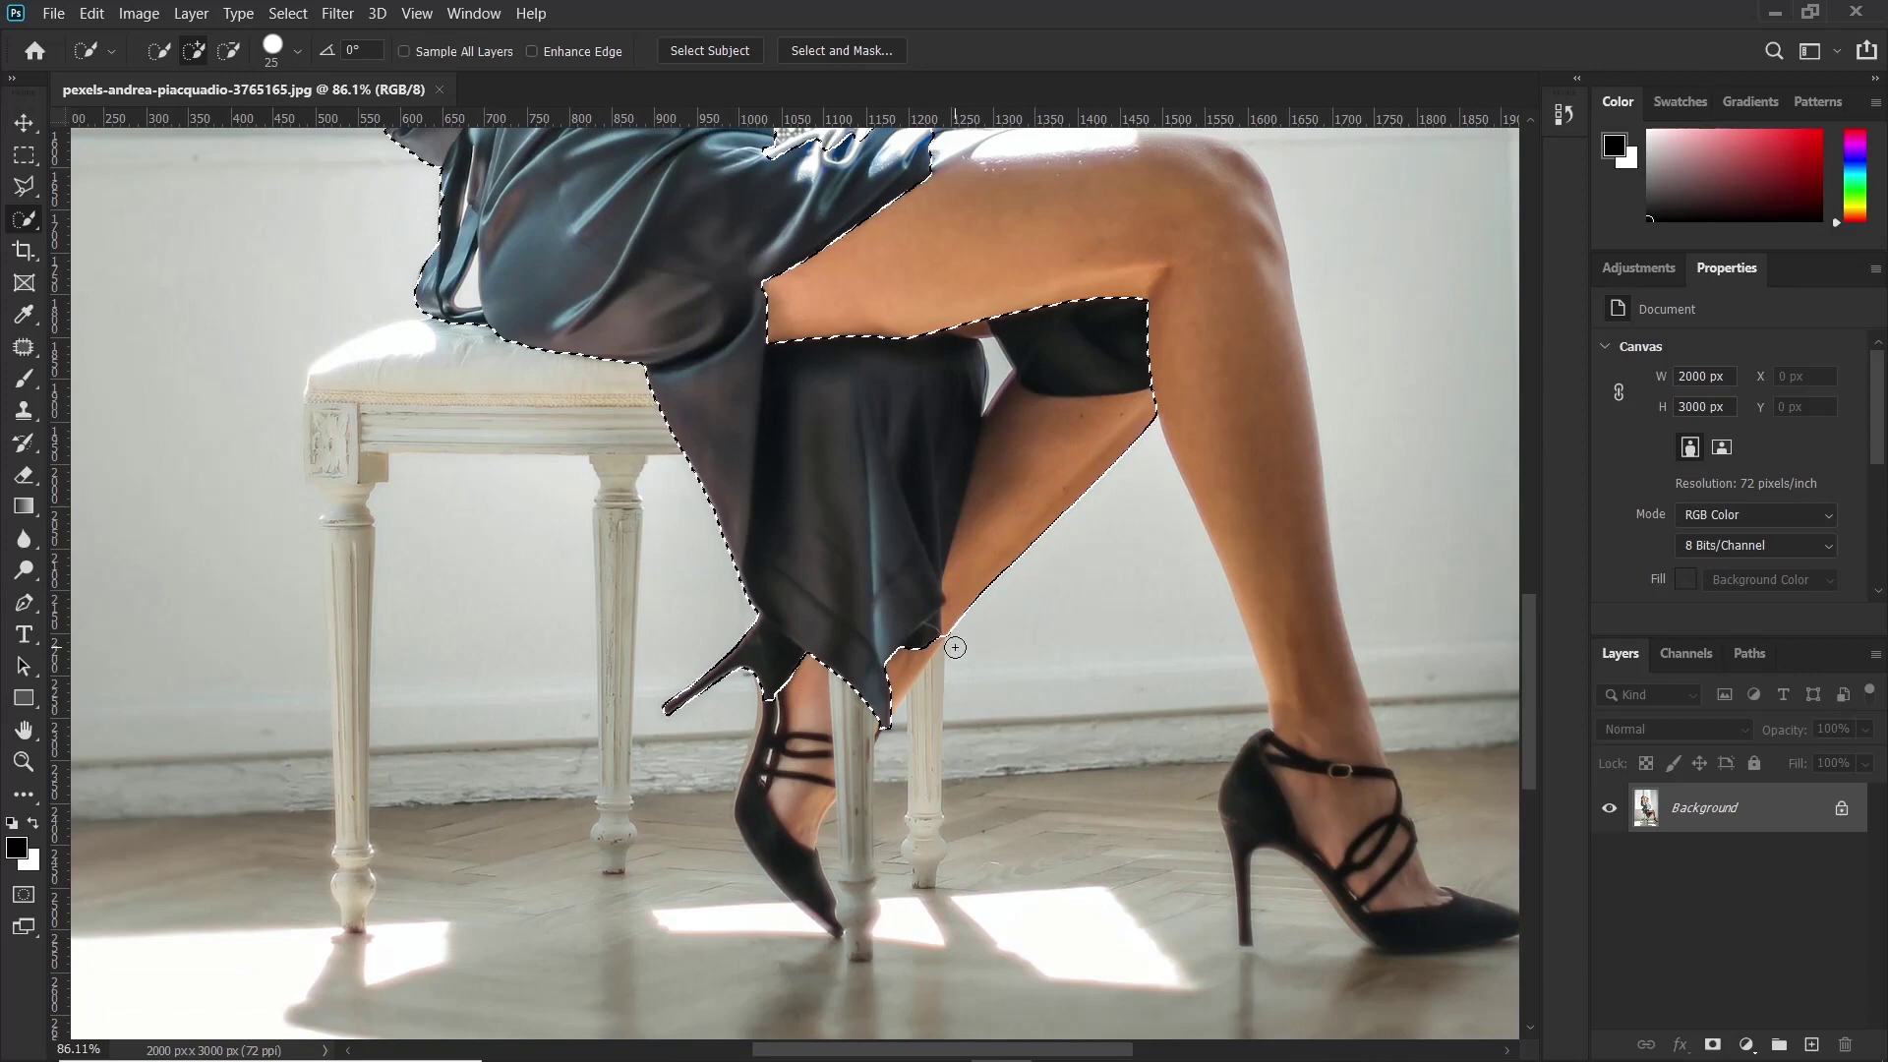
# Subtract the back leg from the dress selection.
pyautogui.moveTo(1024, 569); pyautogui.dragTo(1010, 396)
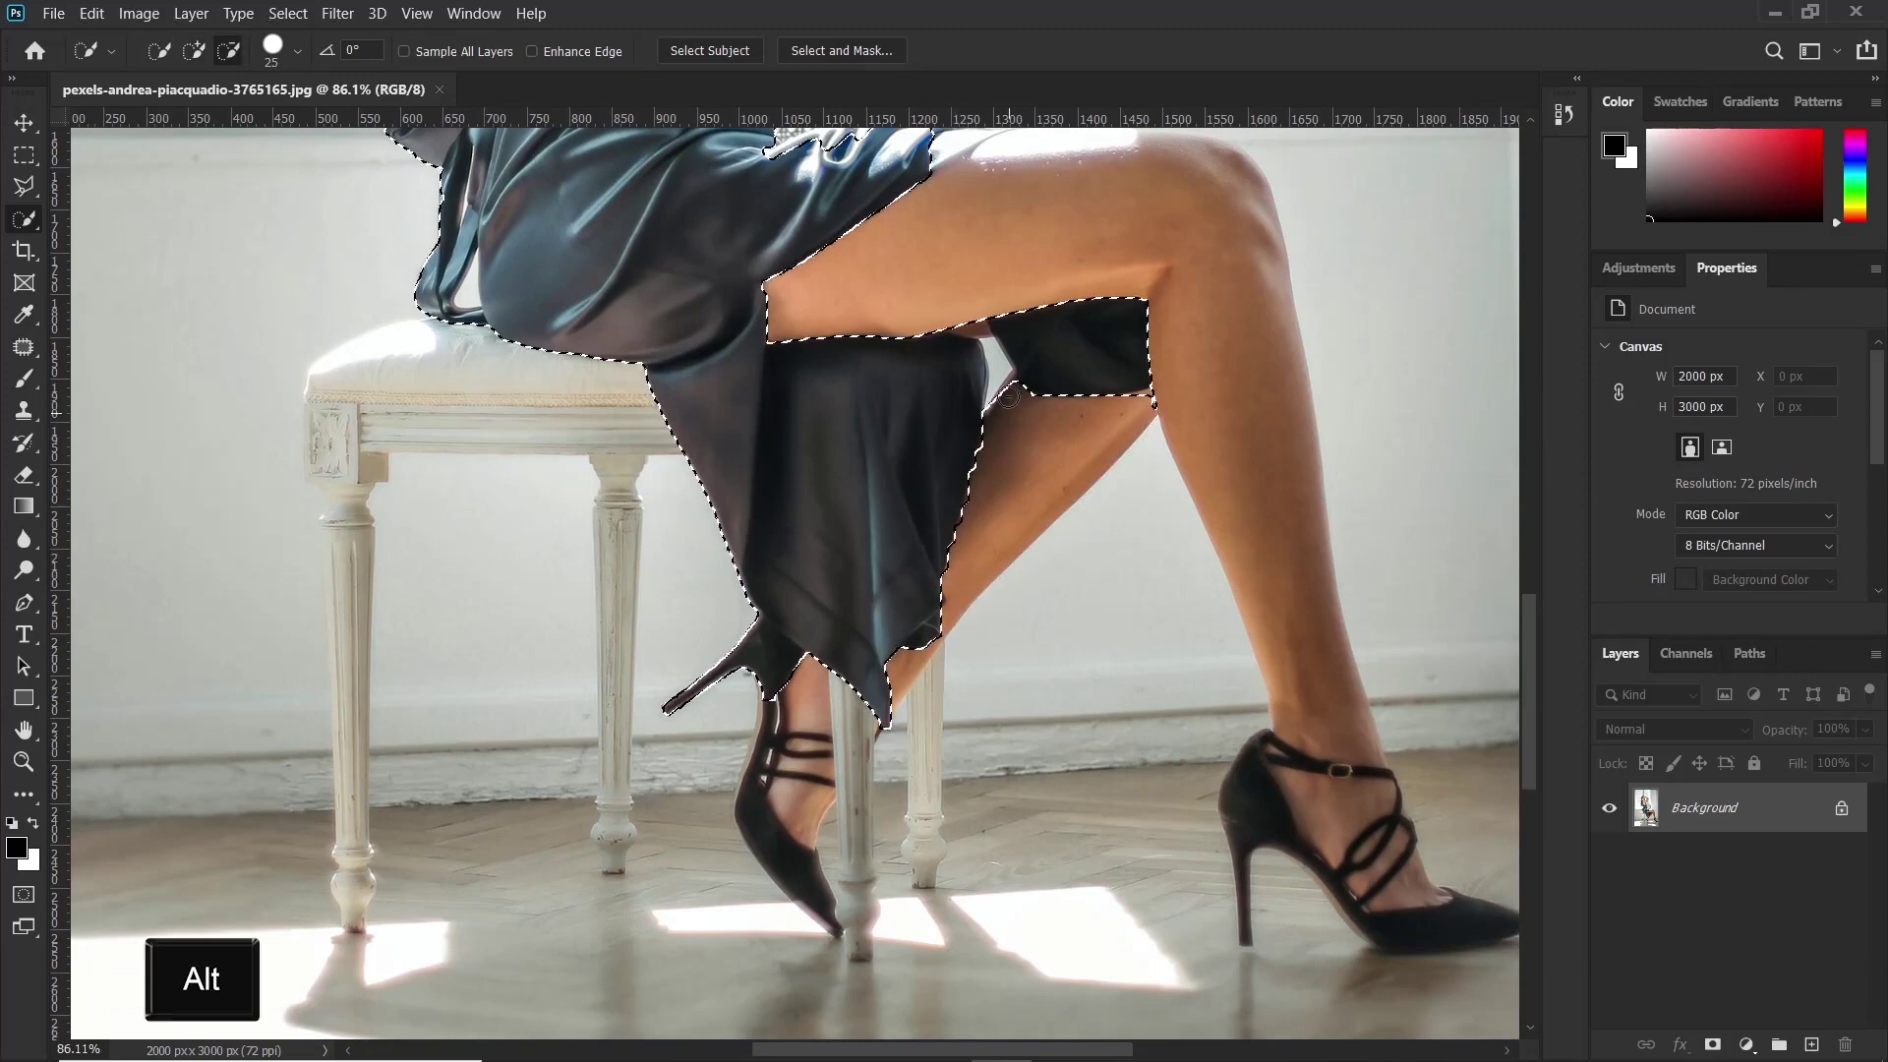
pyautogui.scroll(2, 790, 706)
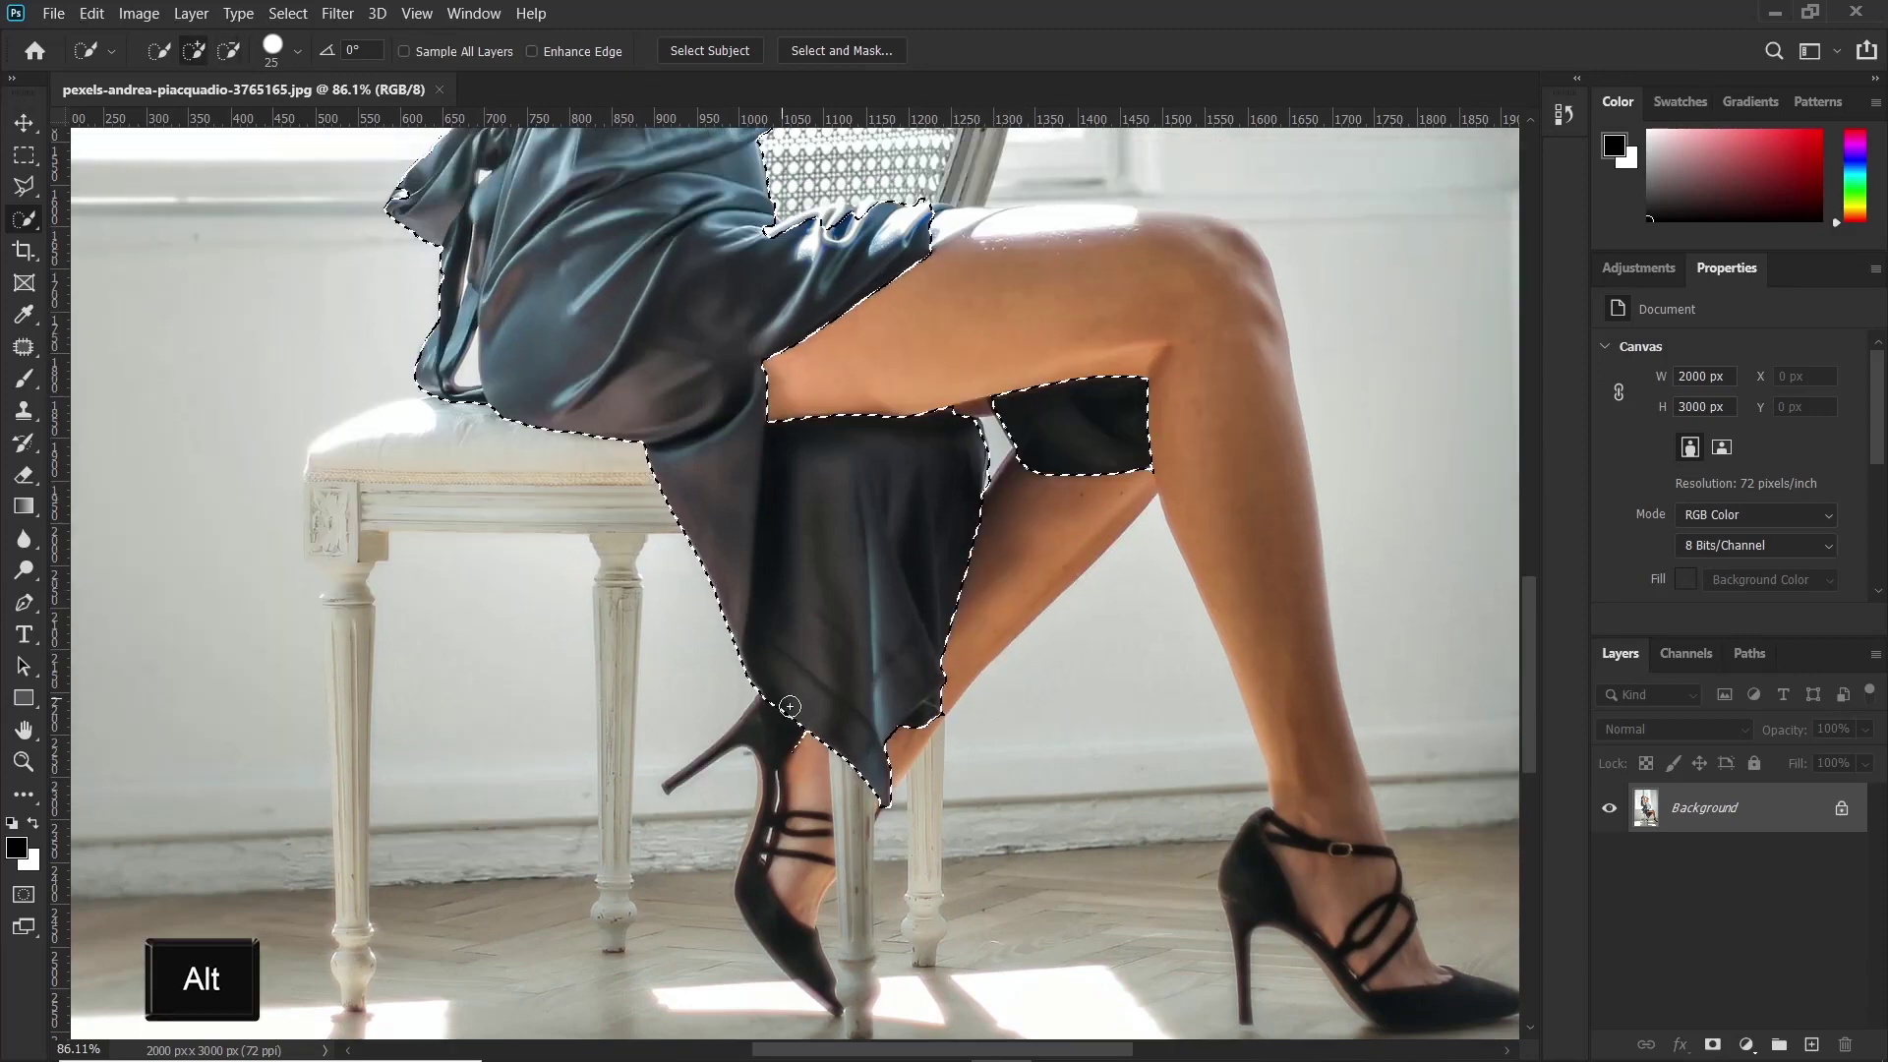
pyautogui.scroll(12, 790, 706)
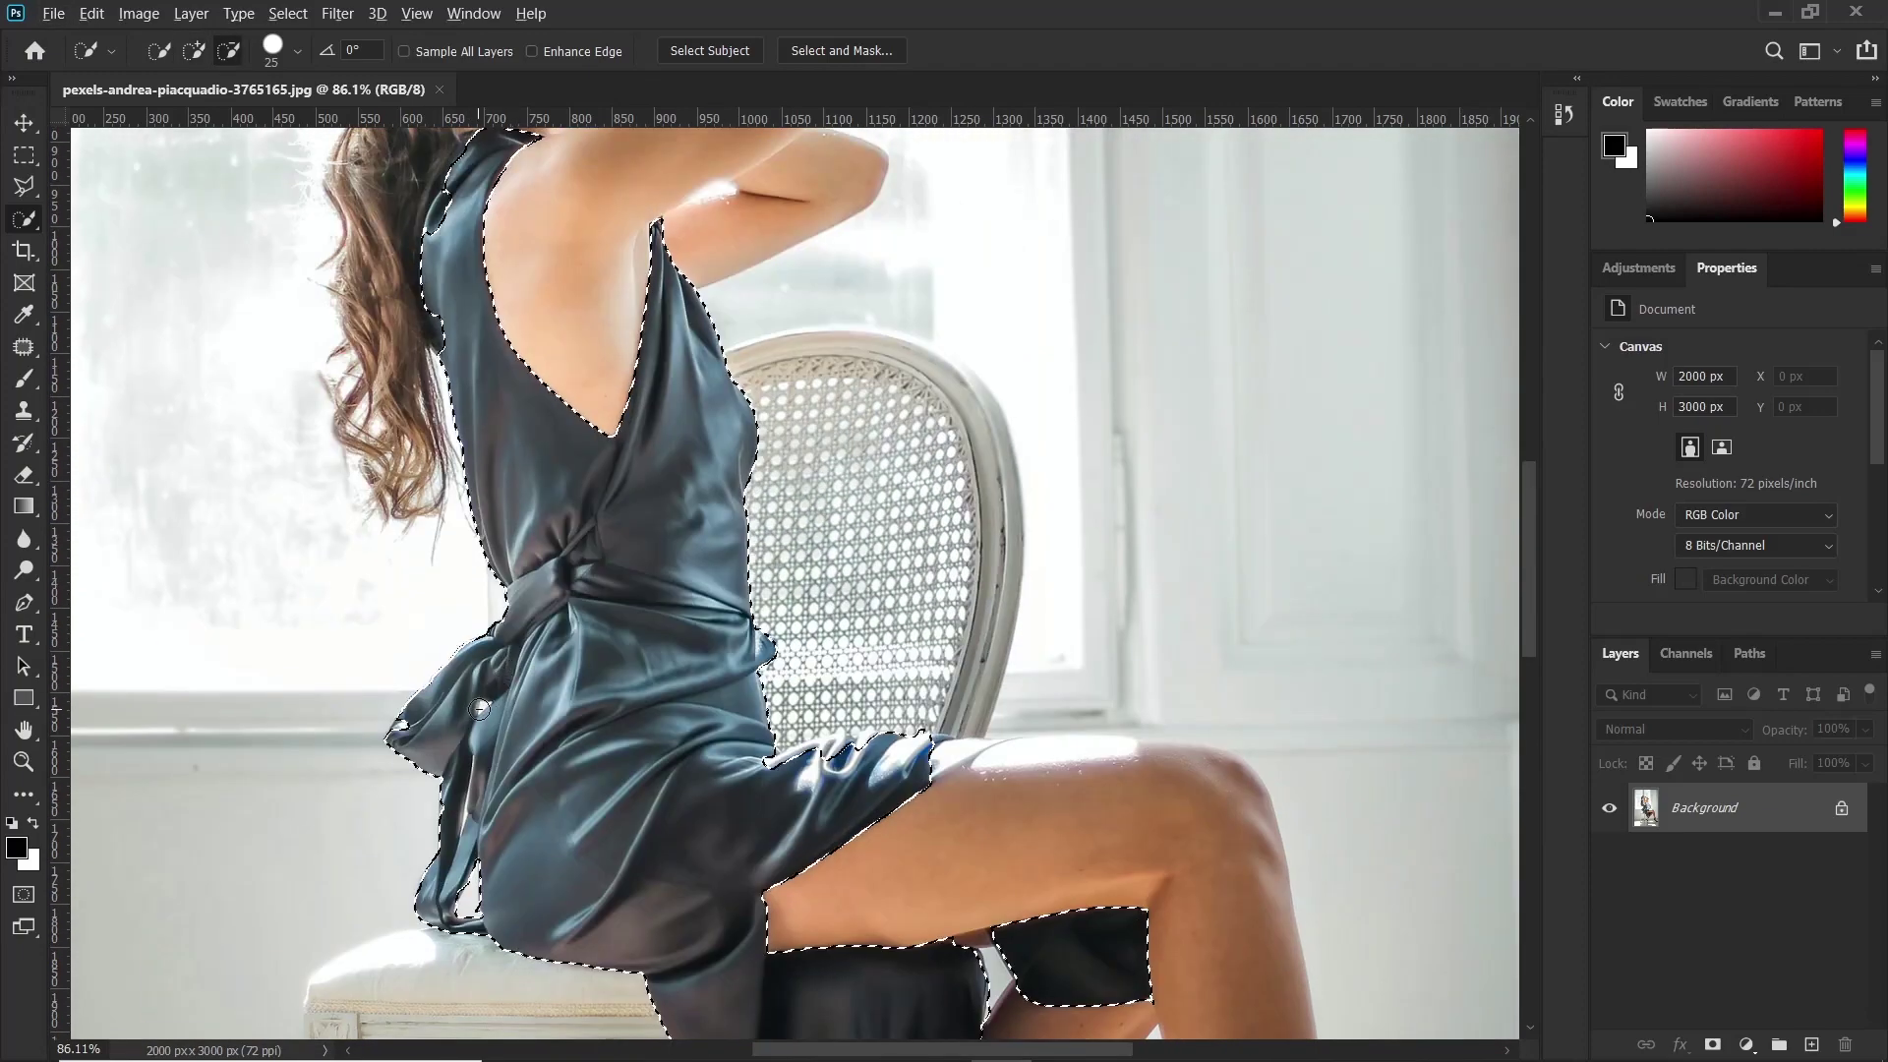
pyautogui.scroll(5, 479, 708)
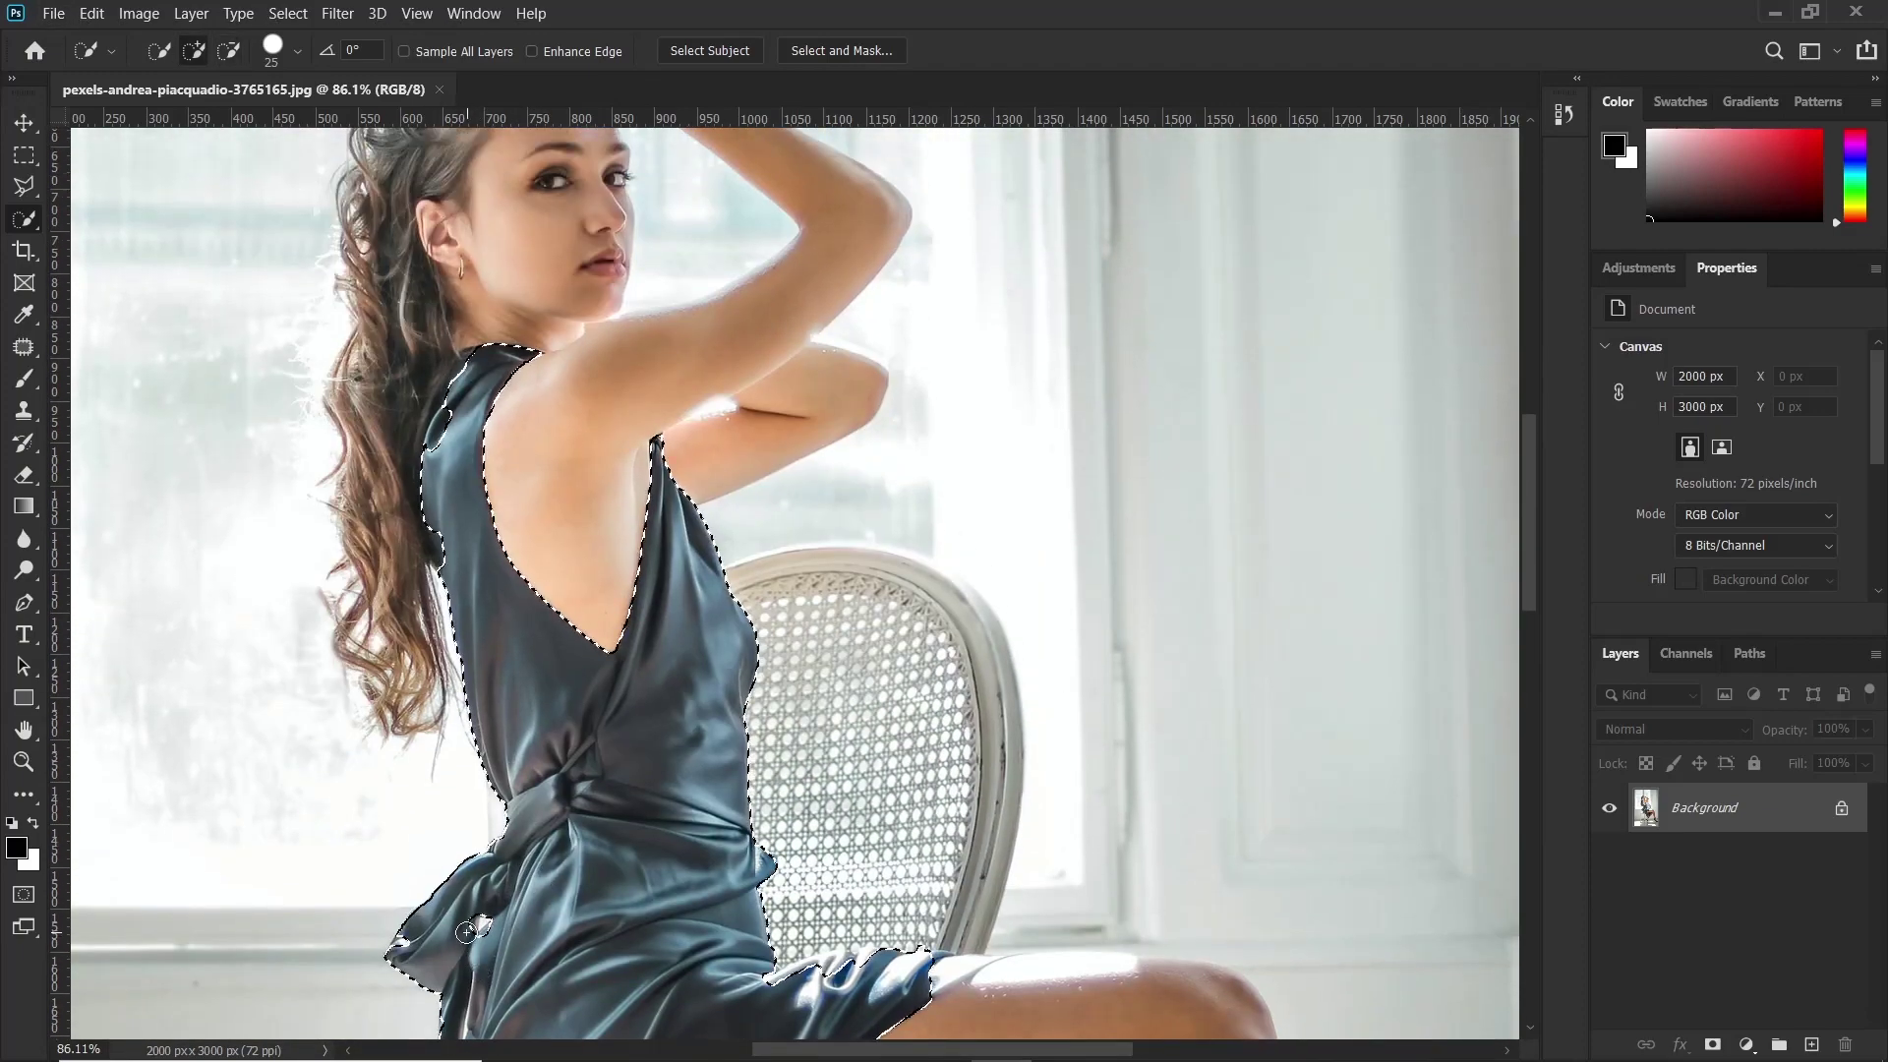
pyautogui.scroll(2, 466, 931)
pyautogui.scroll(-8, 479, 464)
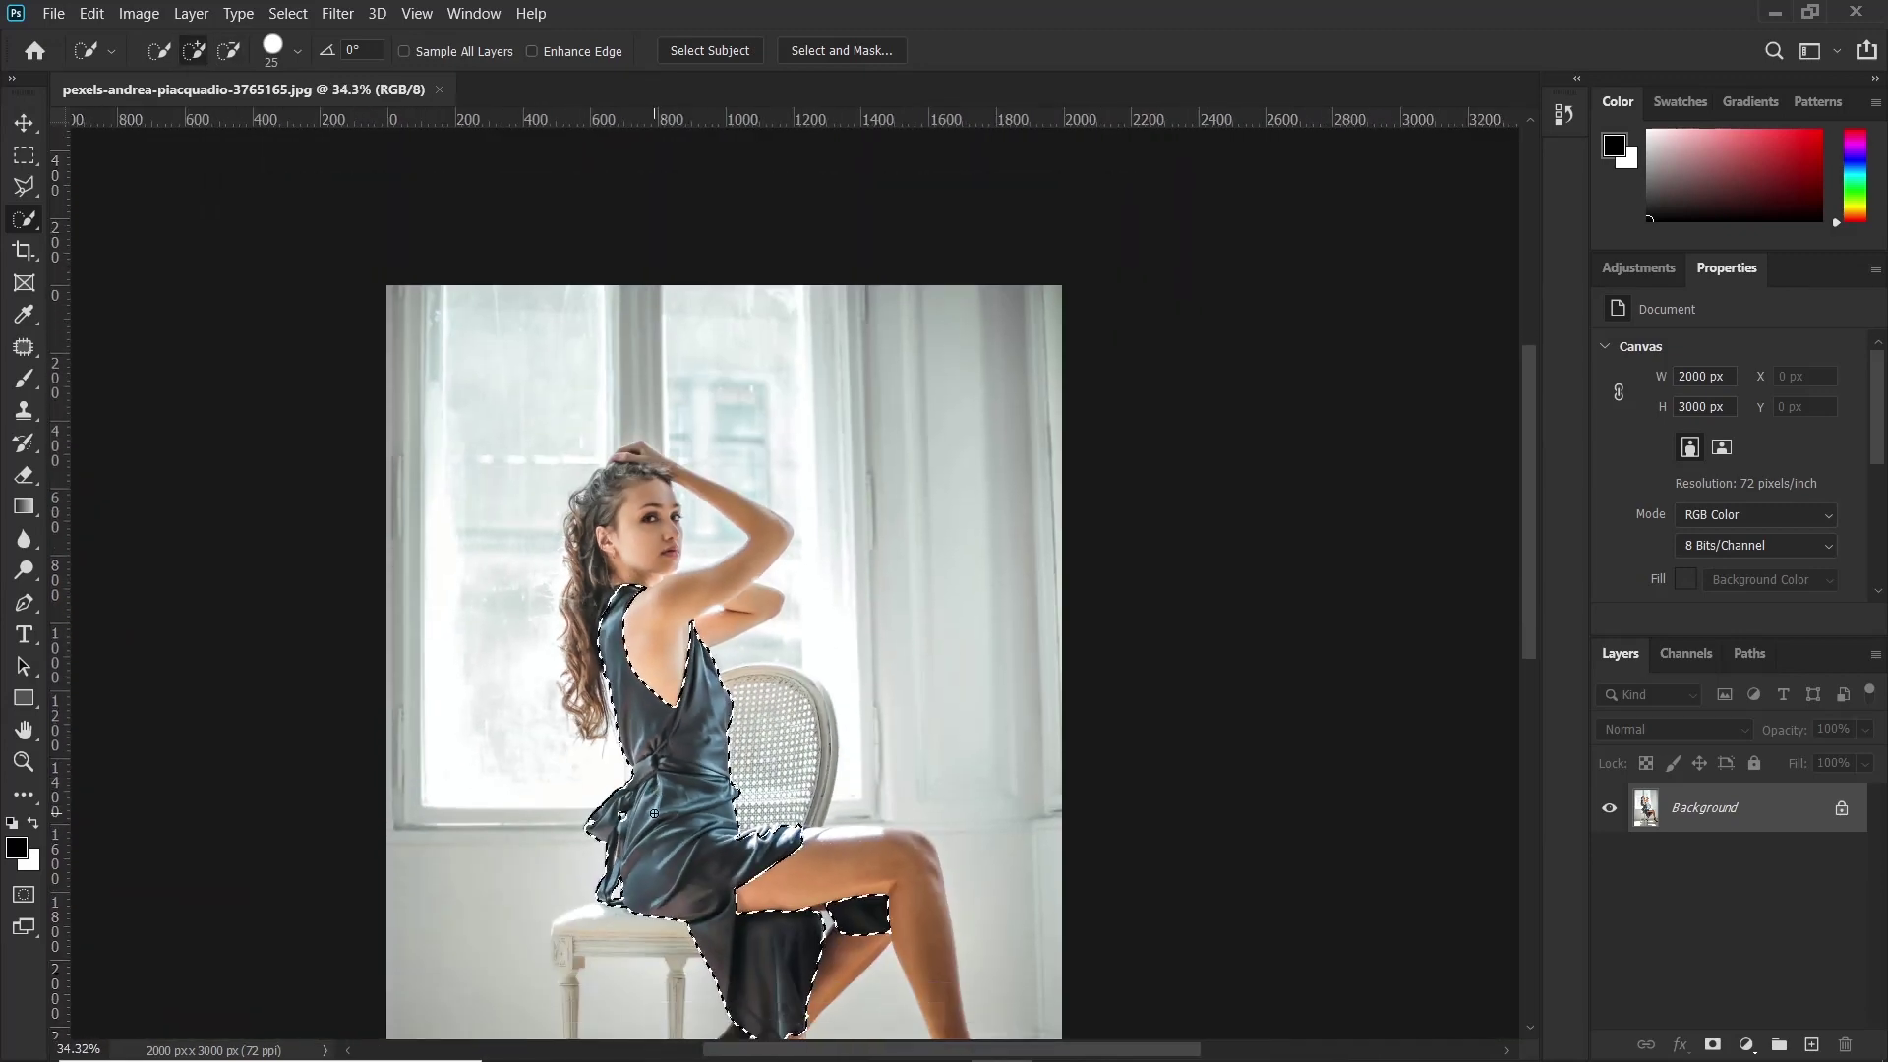
pyautogui.scroll(-3, 654, 814)
pyautogui.scroll(3, 679, 782)
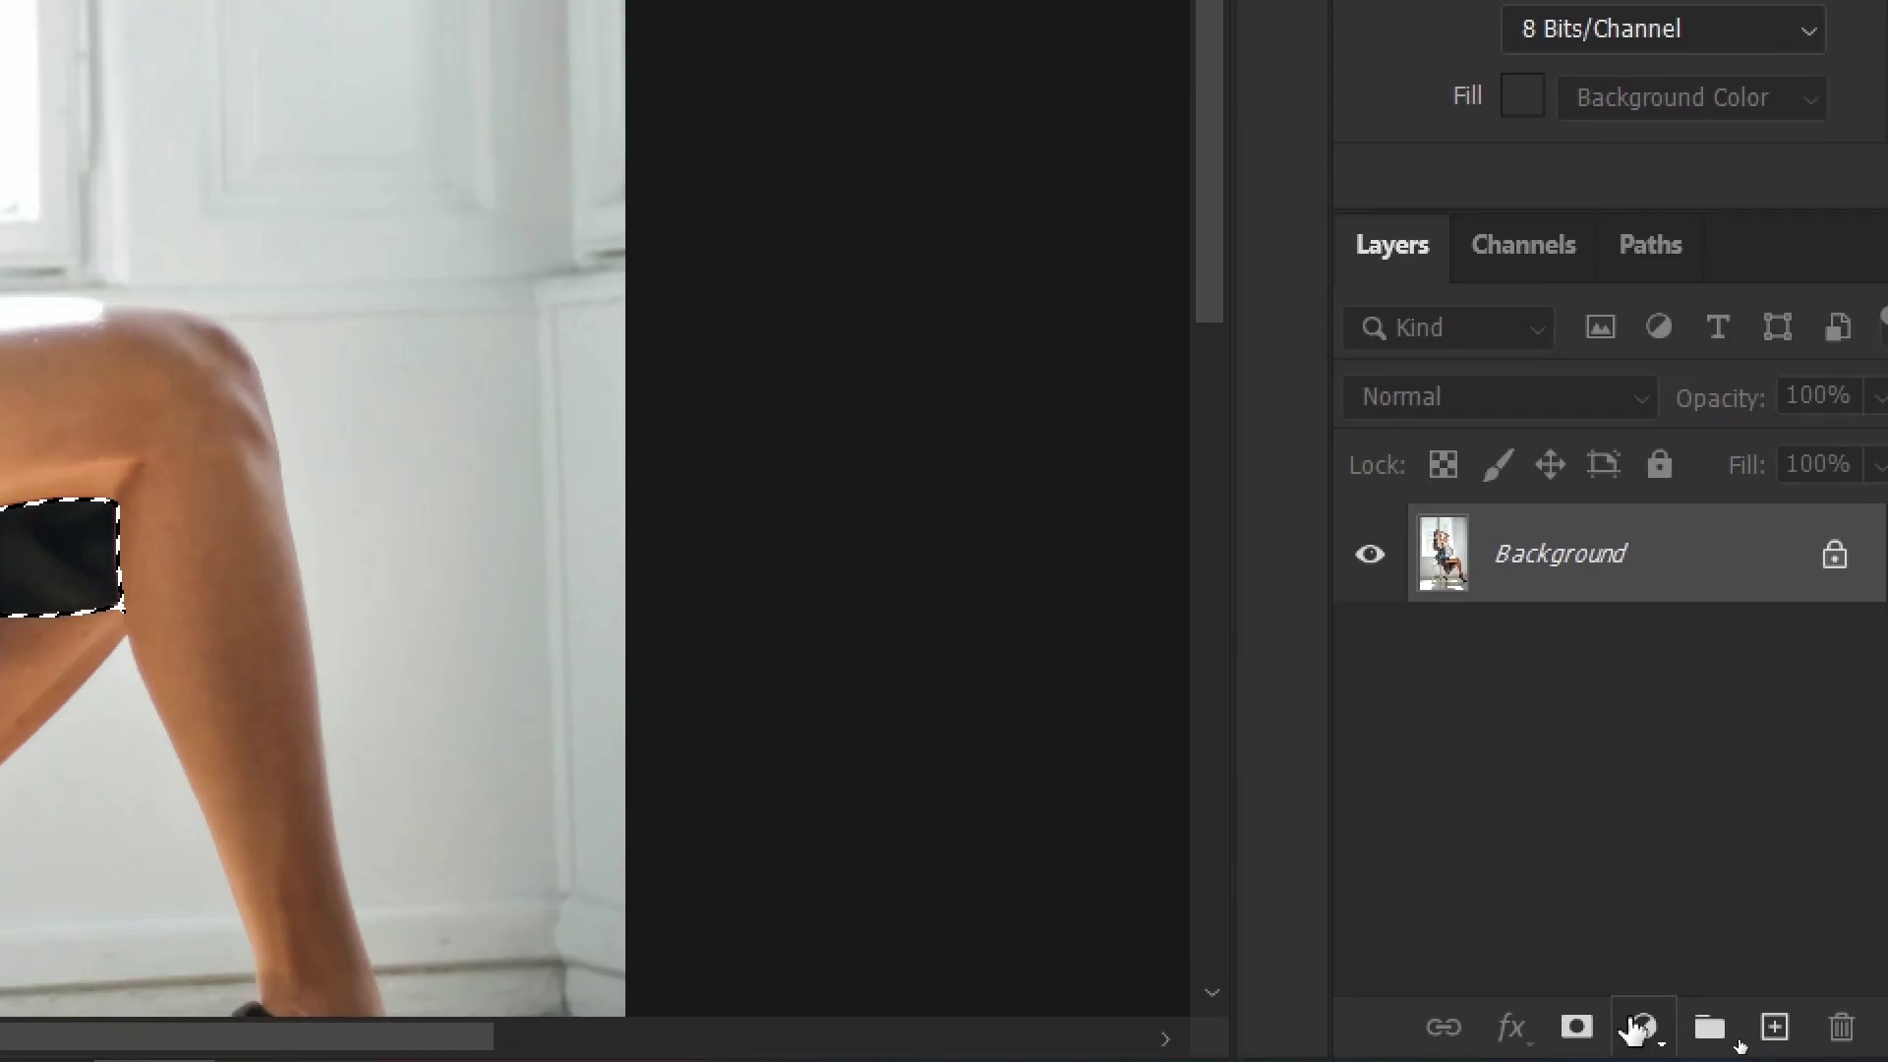
# Add a black-to-white Gradient Map adjustment layer masked to the dress selection.
pyautogui.click(1749, 1043)
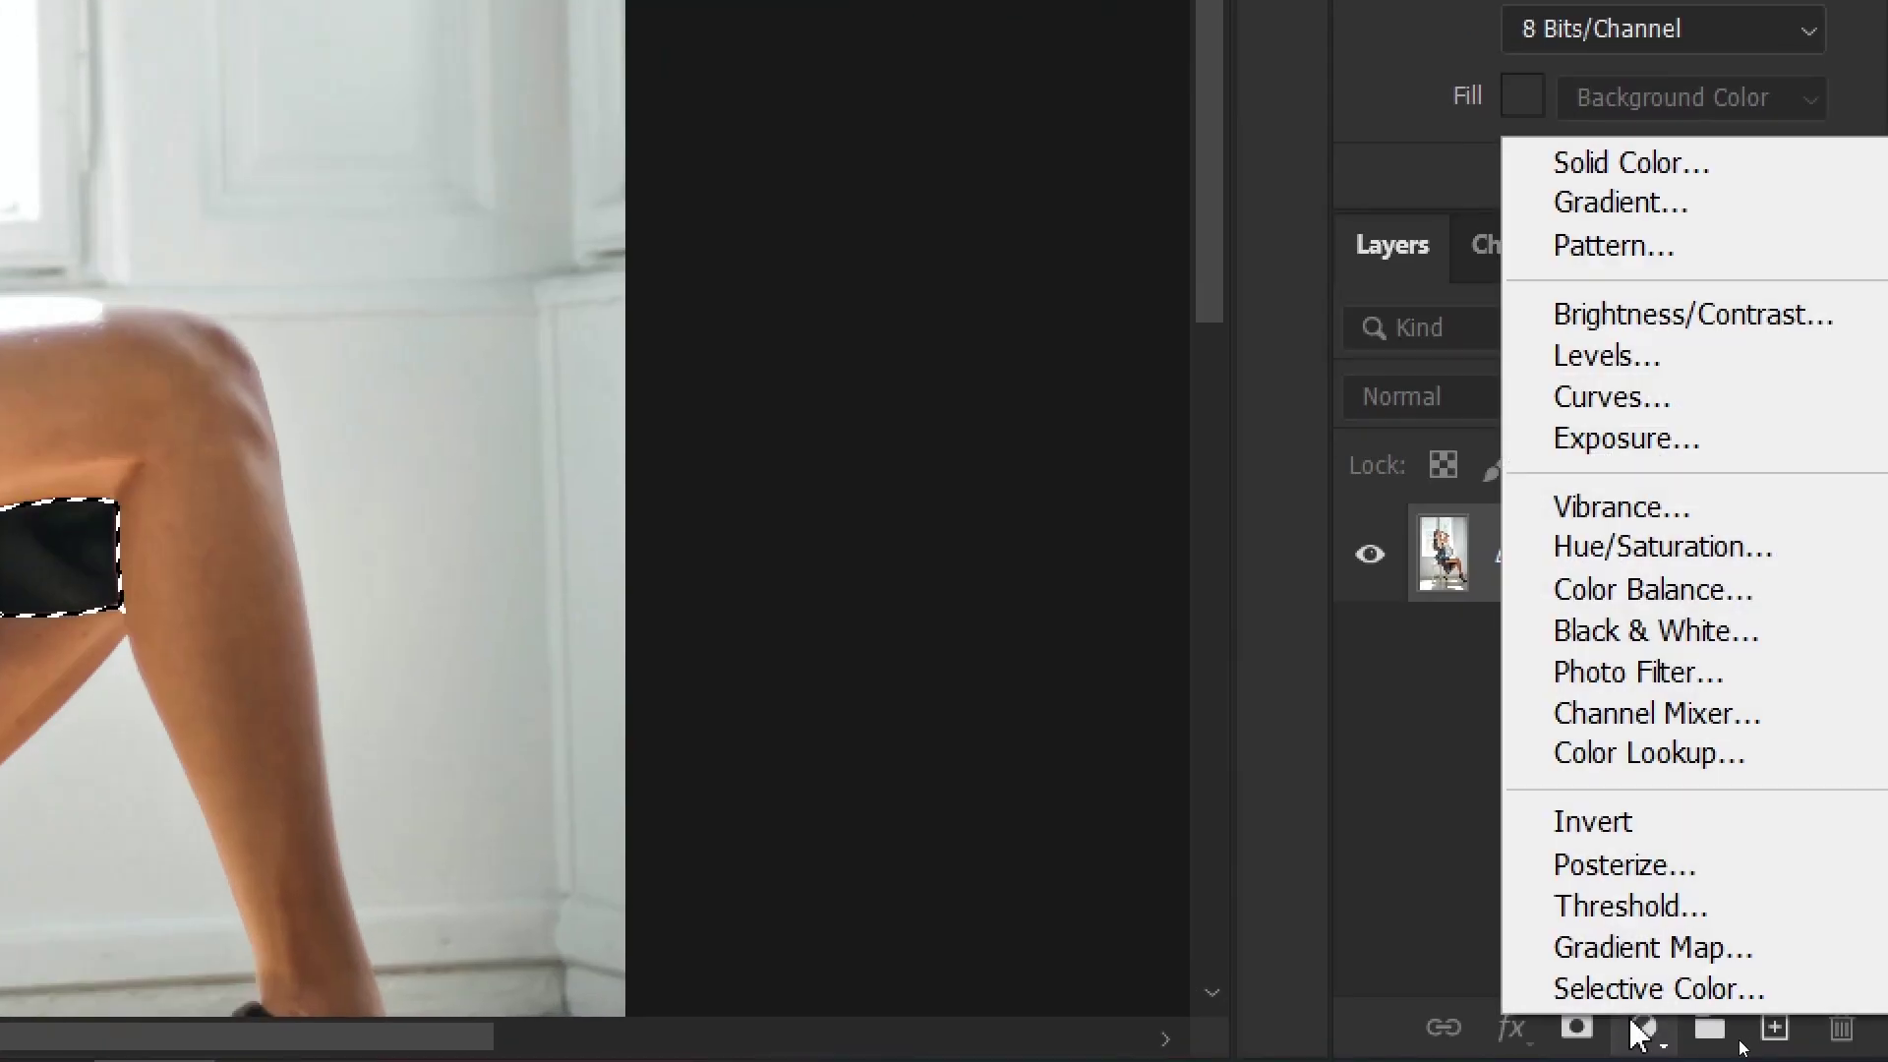
pyautogui.click(1633, 947)
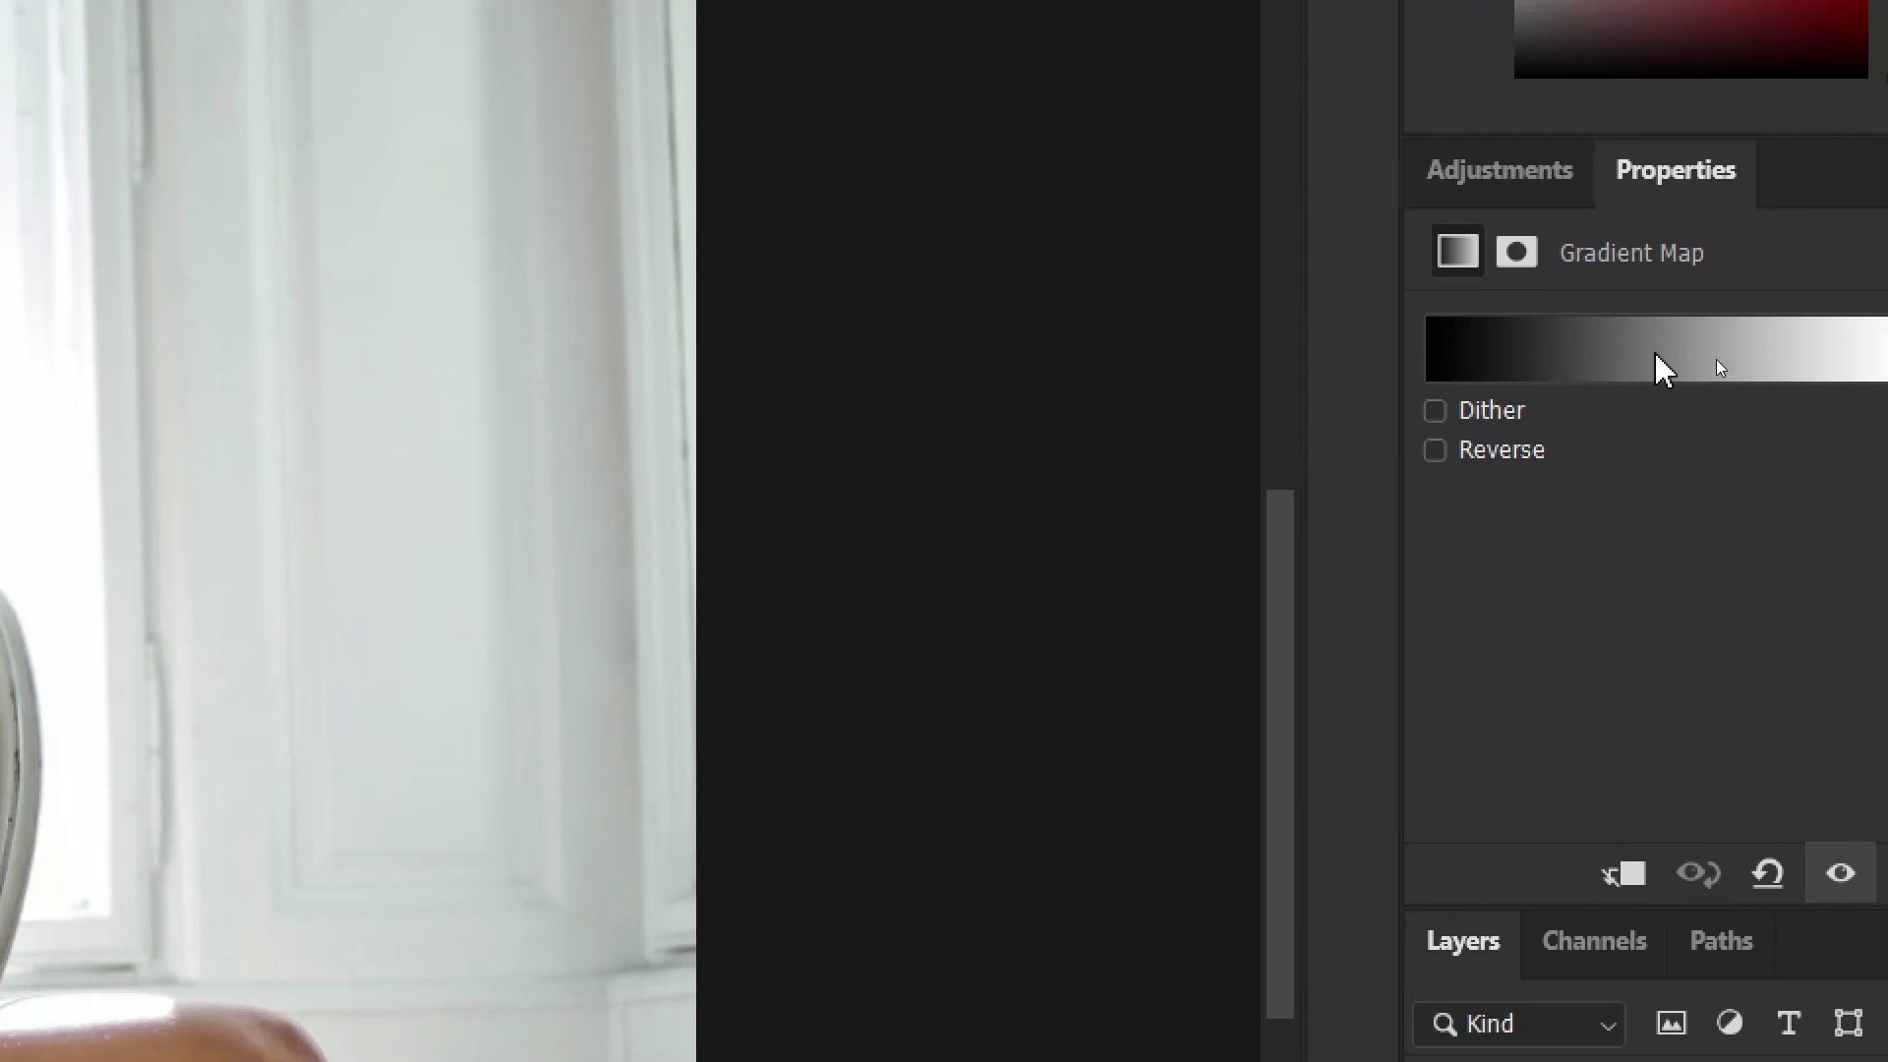
# Add a middle colour stop at 50% in the gradient map's Gradient Editor.
pyautogui.click(1662, 370)
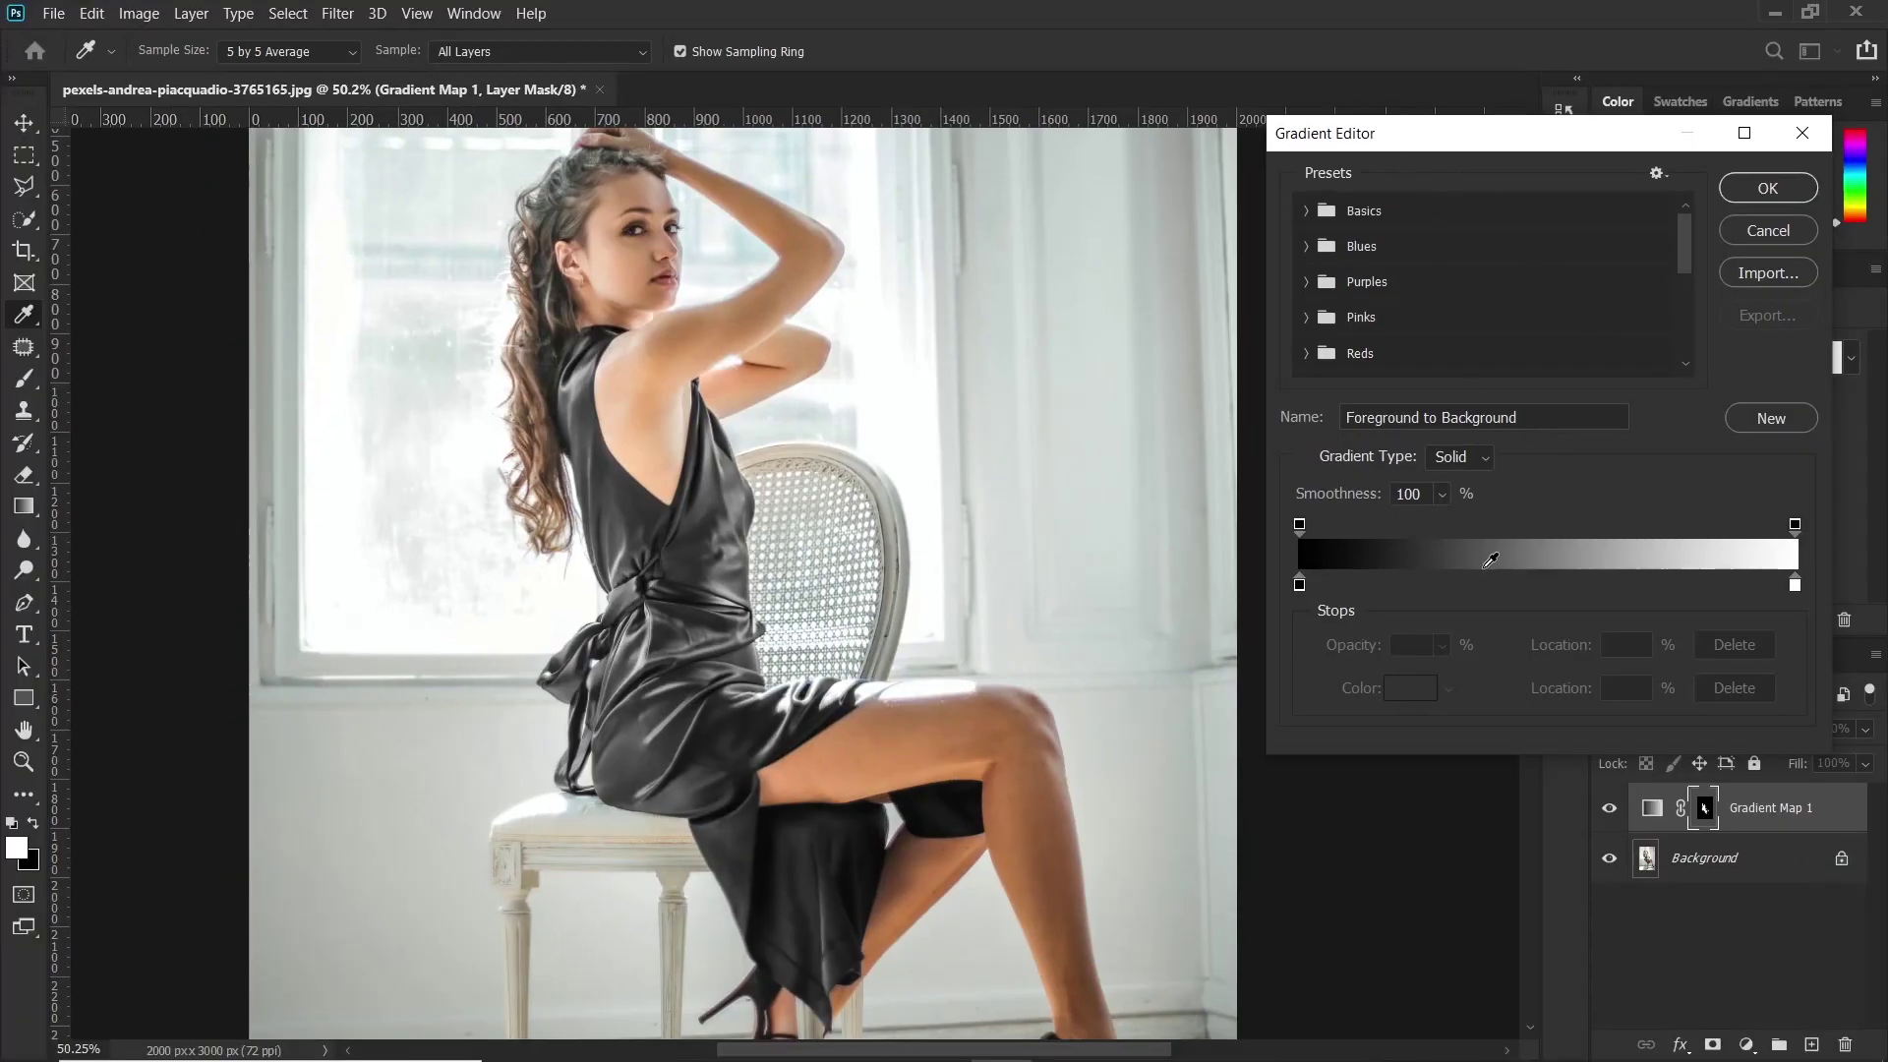
pyautogui.click(1546, 581)
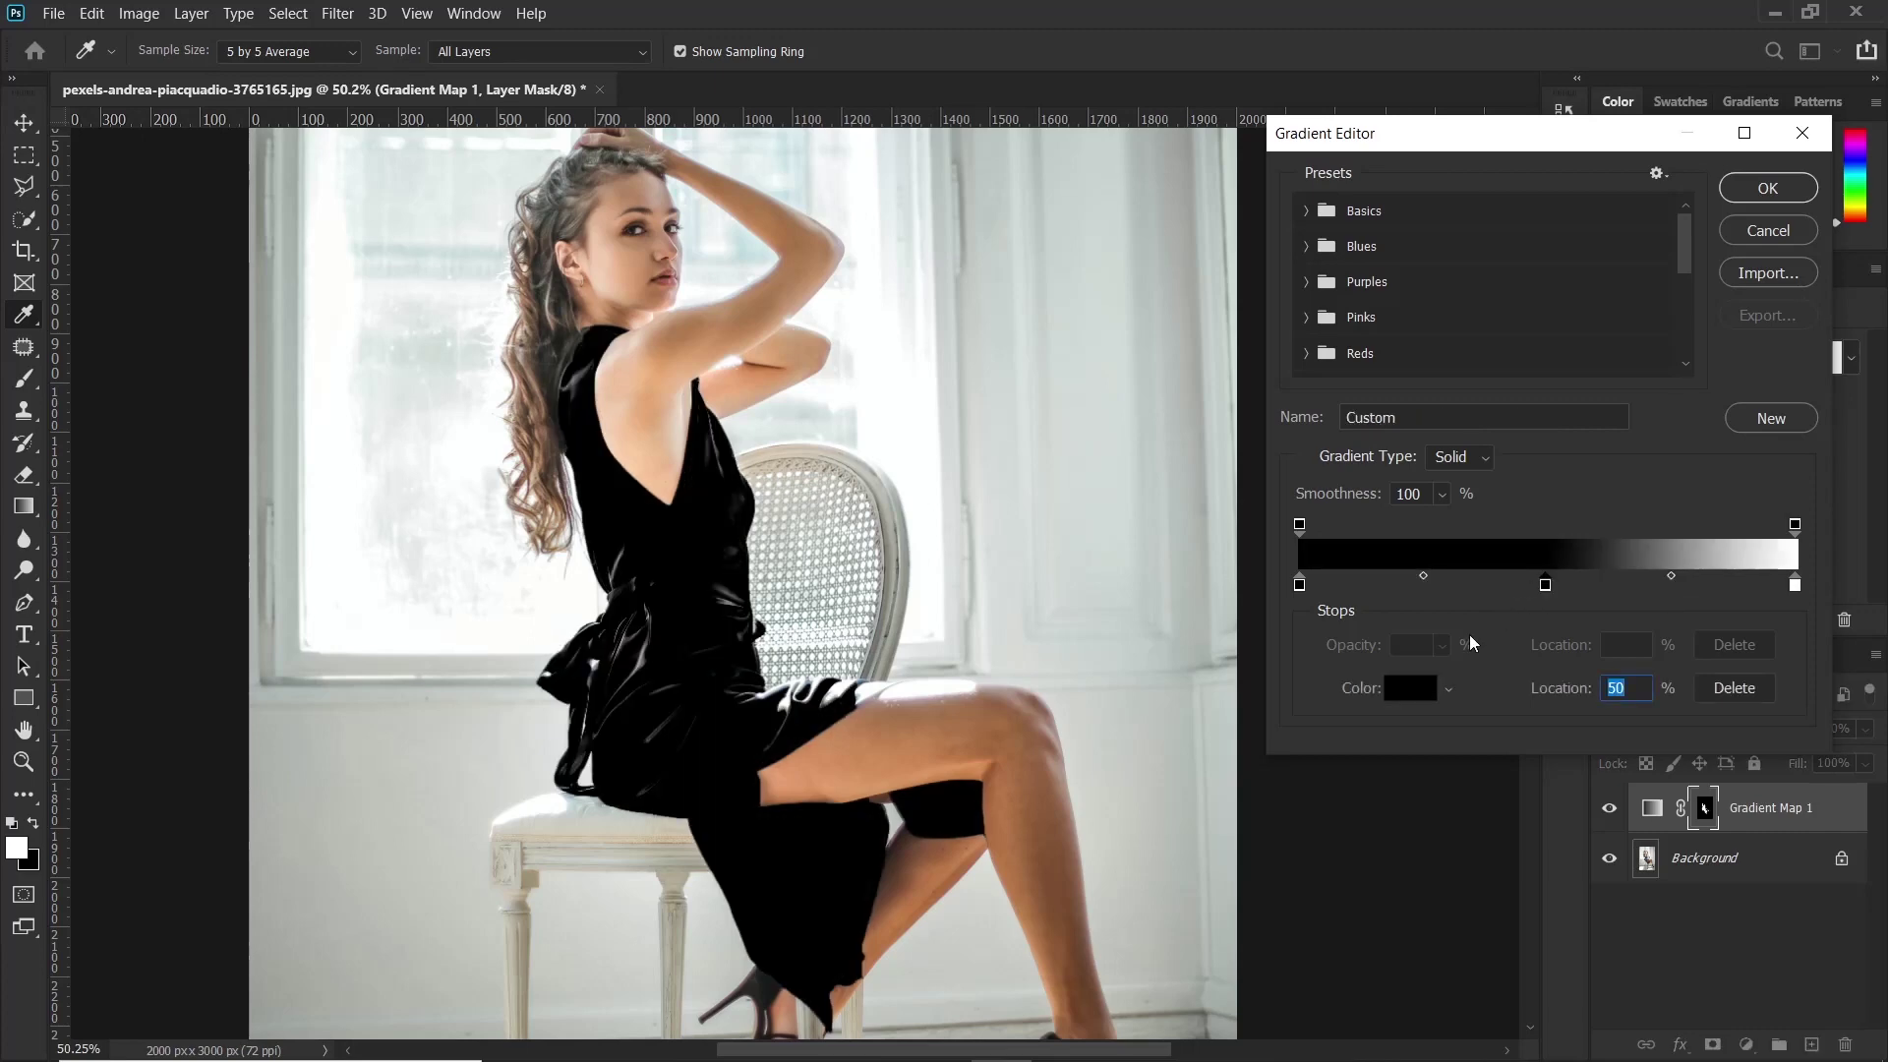
pyautogui.click(1422, 690)
# Set the middle stop's colour to bright blue #5a74ca.
pyautogui.click(1185, 408)
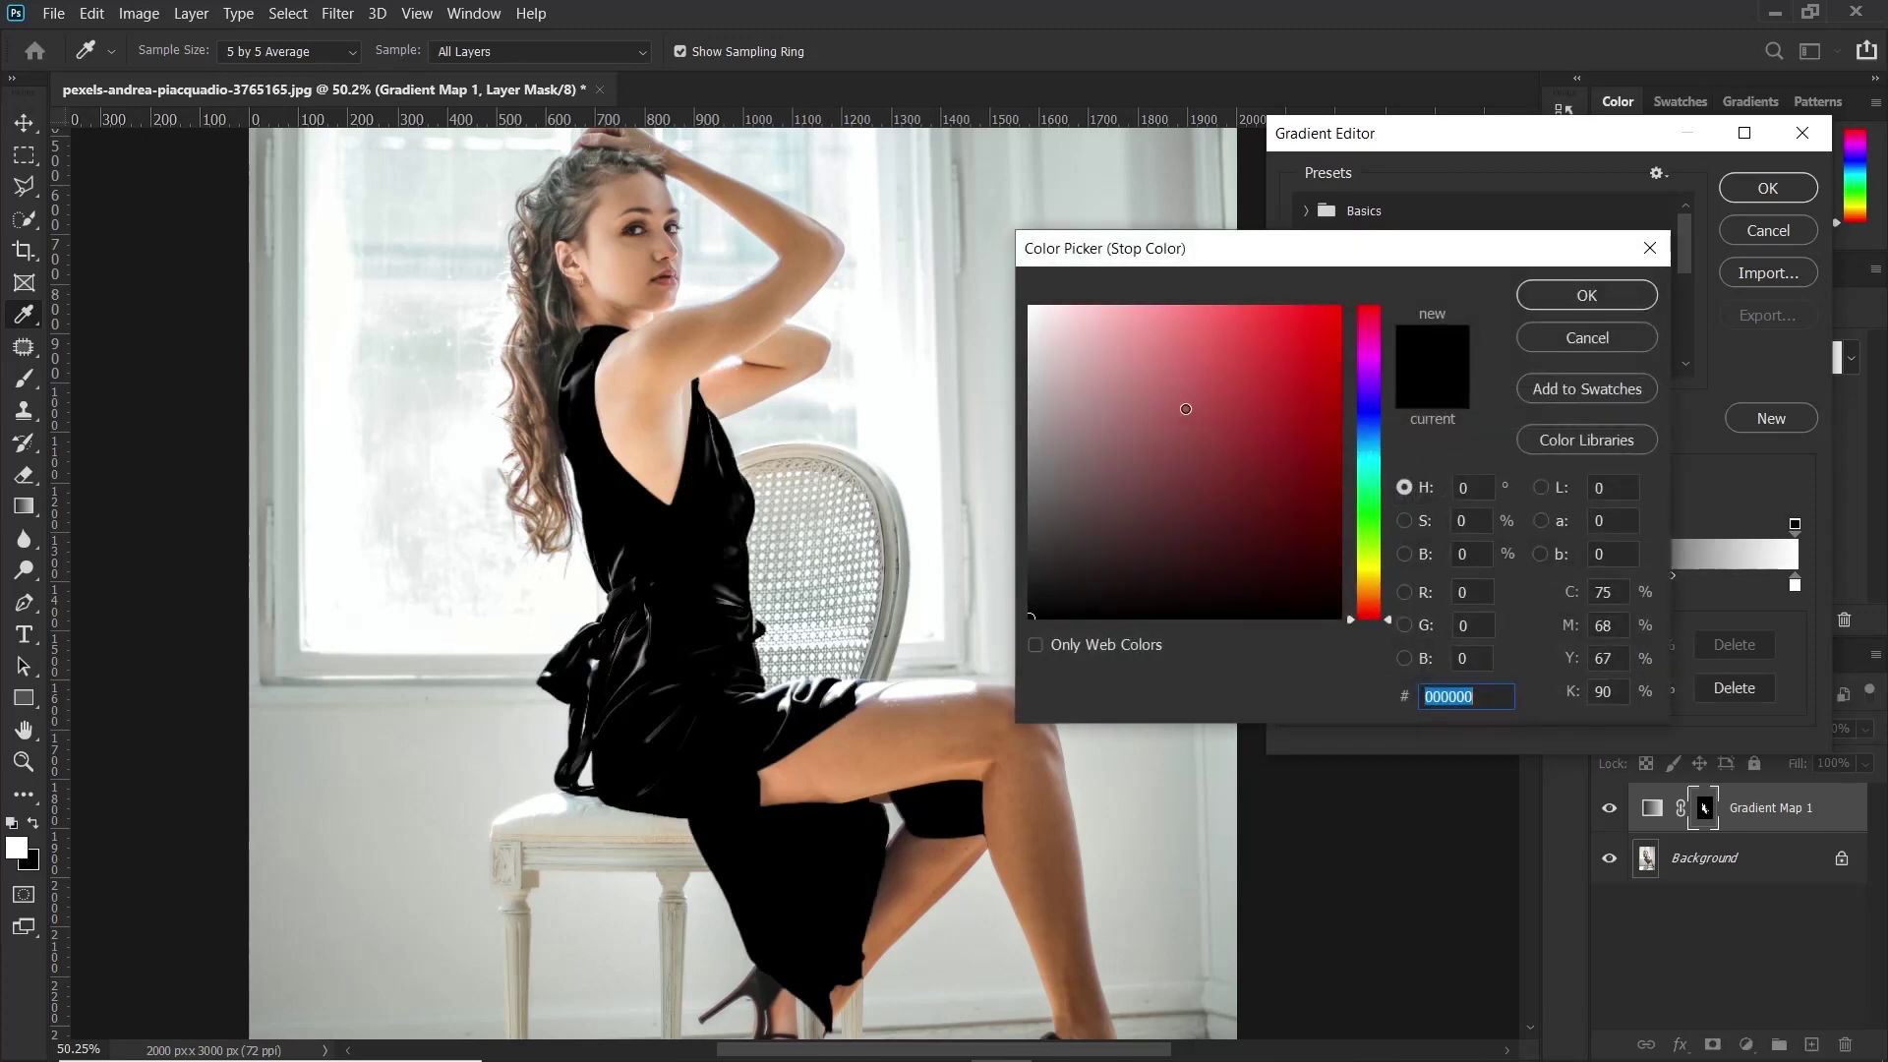
pyautogui.moveTo(1371, 328); pyautogui.dragTo(1371, 383)
pyautogui.click(1213, 355)
pyautogui.click(1279, 447)
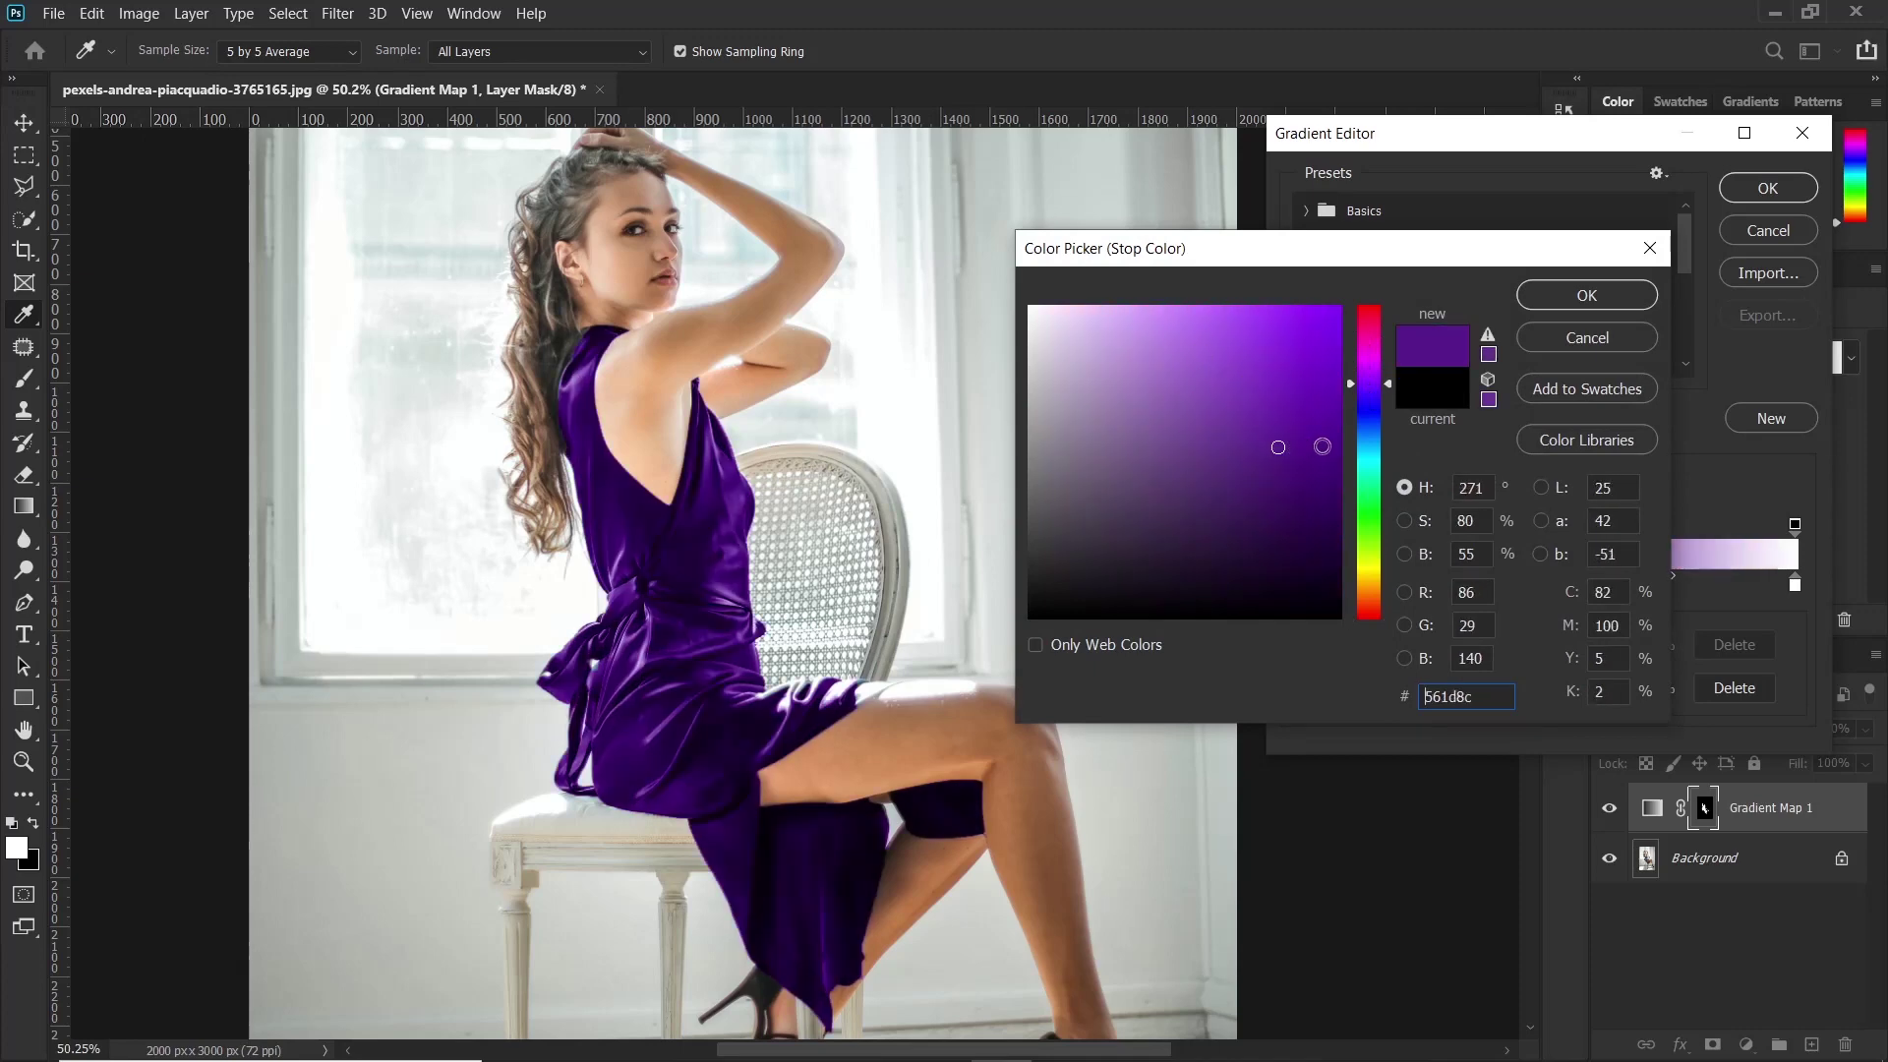
pyautogui.moveTo(1375, 448)
pyautogui.mouseDown()
pyautogui.moveTo(1361, 533)
pyautogui.moveTo(1365, 423)
pyautogui.mouseUp()
pyautogui.click(1196, 475)
pyautogui.click(1264, 411)
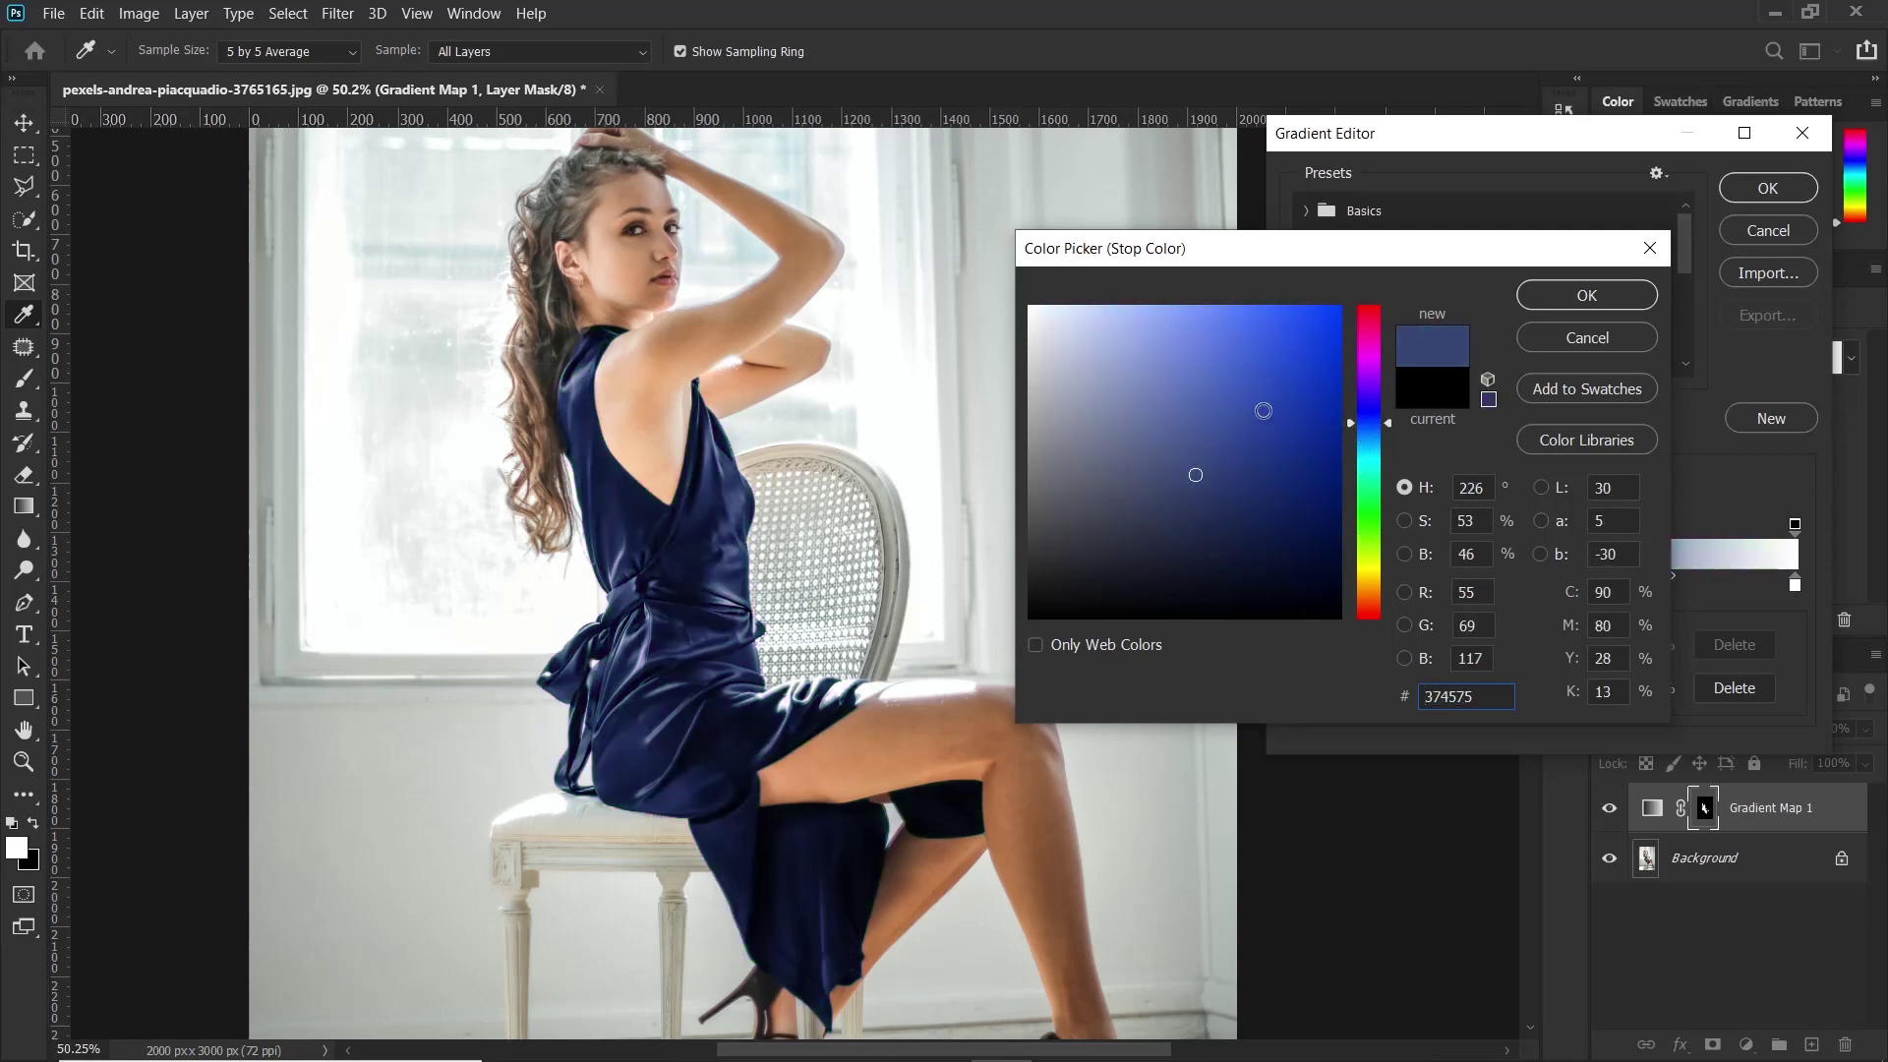
pyautogui.click(1223, 405)
pyautogui.click(1209, 386)
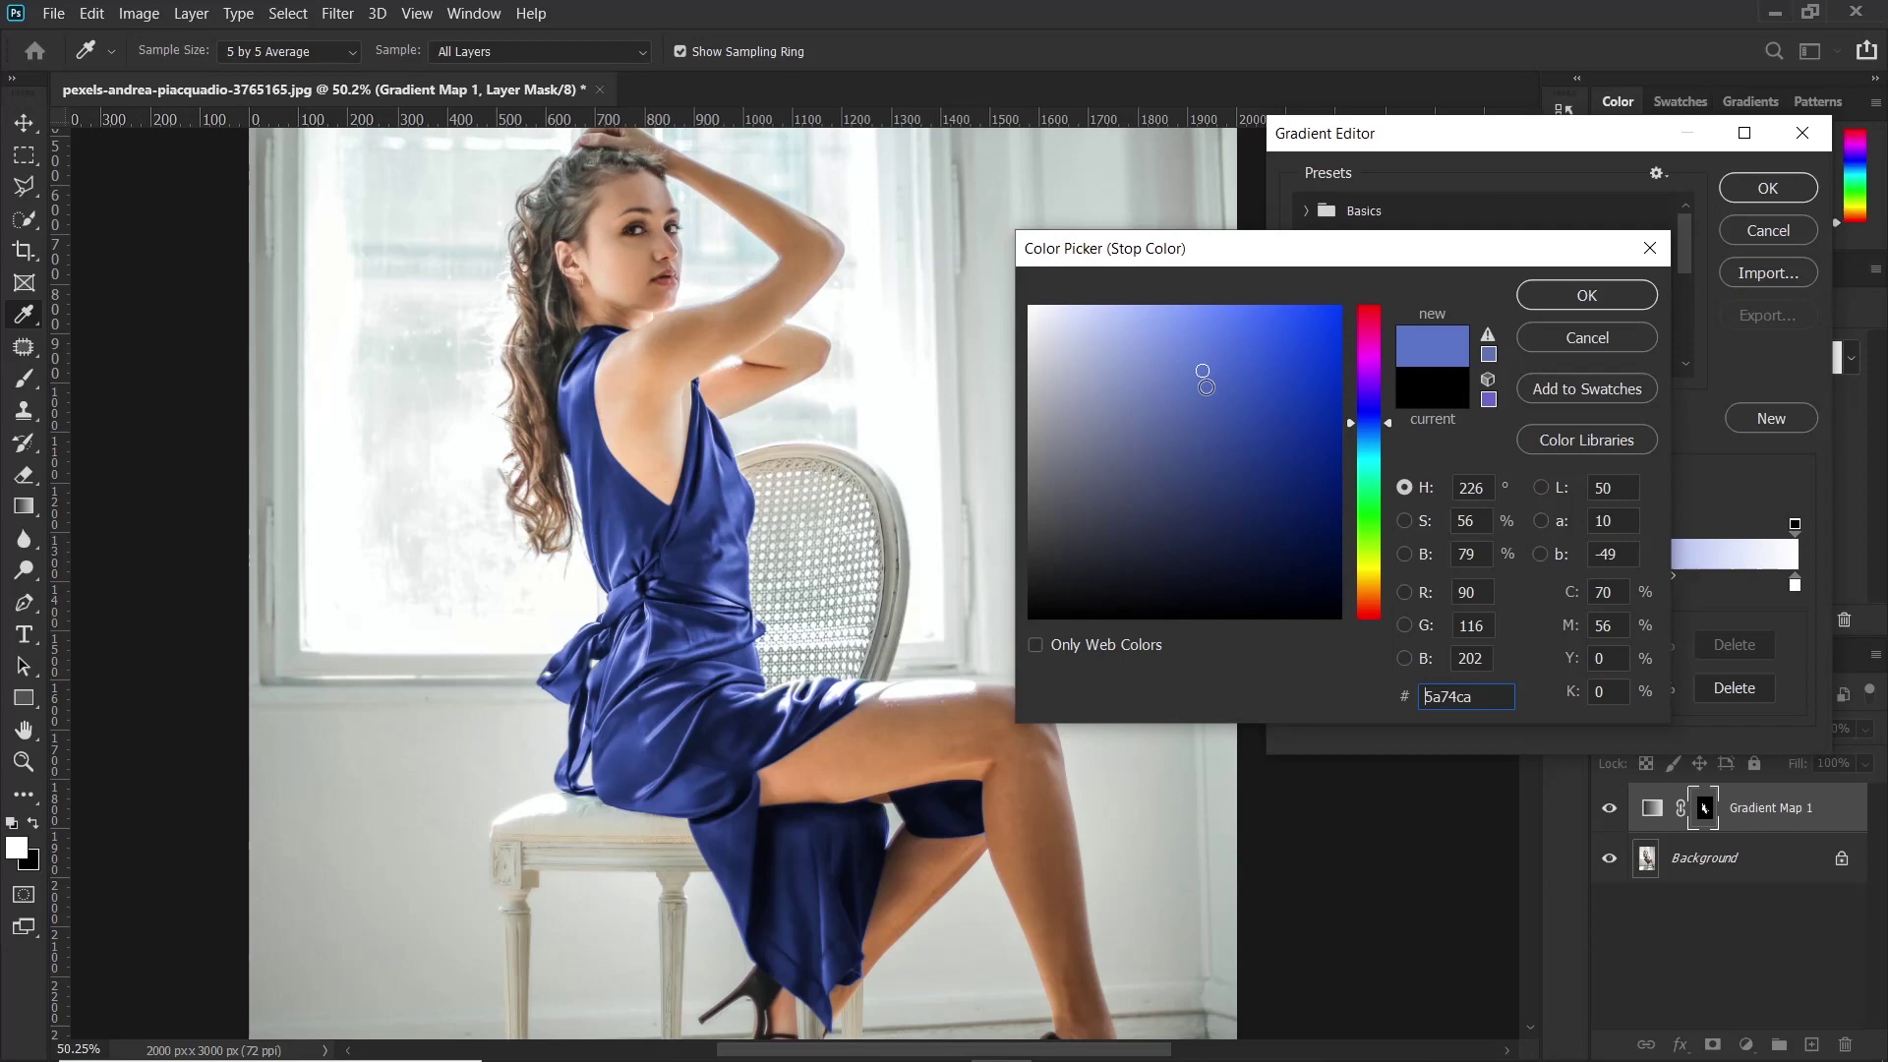
pyautogui.click(1574, 296)
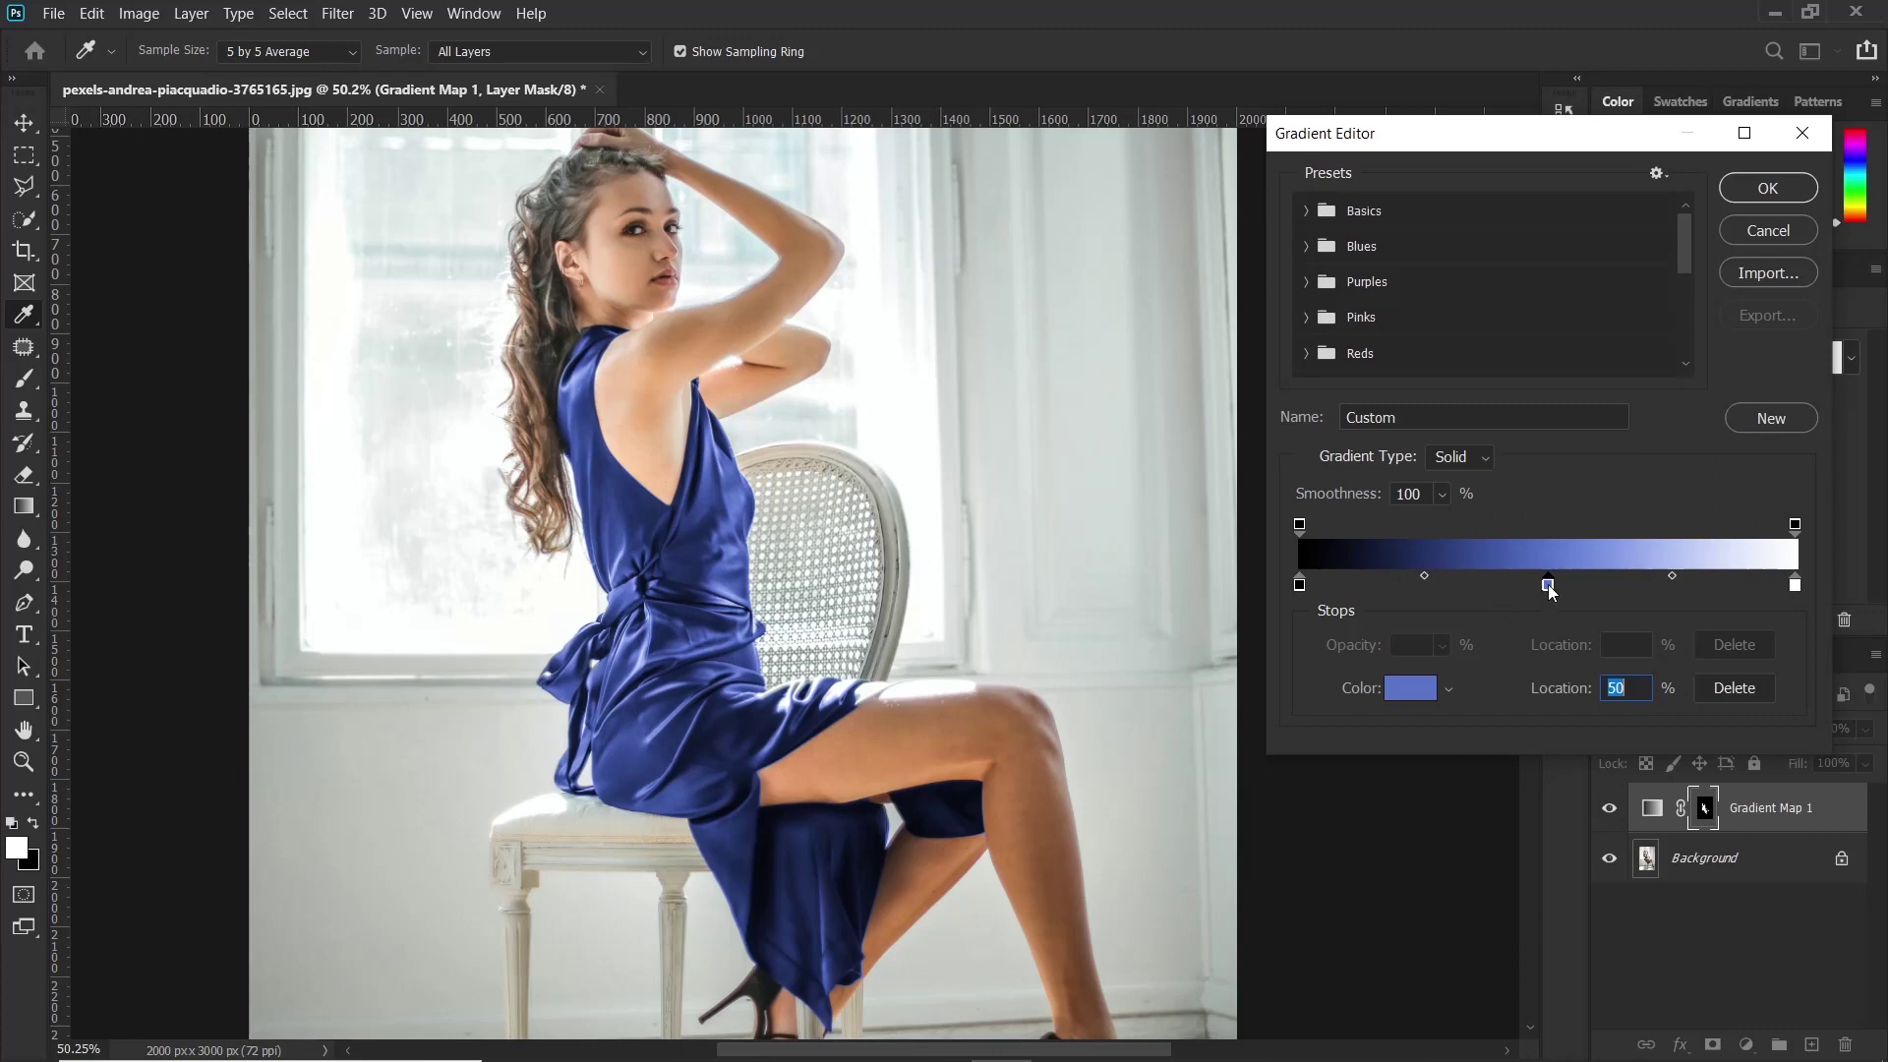
# Shift the blue stop along the gradient and move the blue-to-white midpoint to 16%.
pyautogui.moveTo(1550, 586); pyautogui.dragTo(1496, 593)
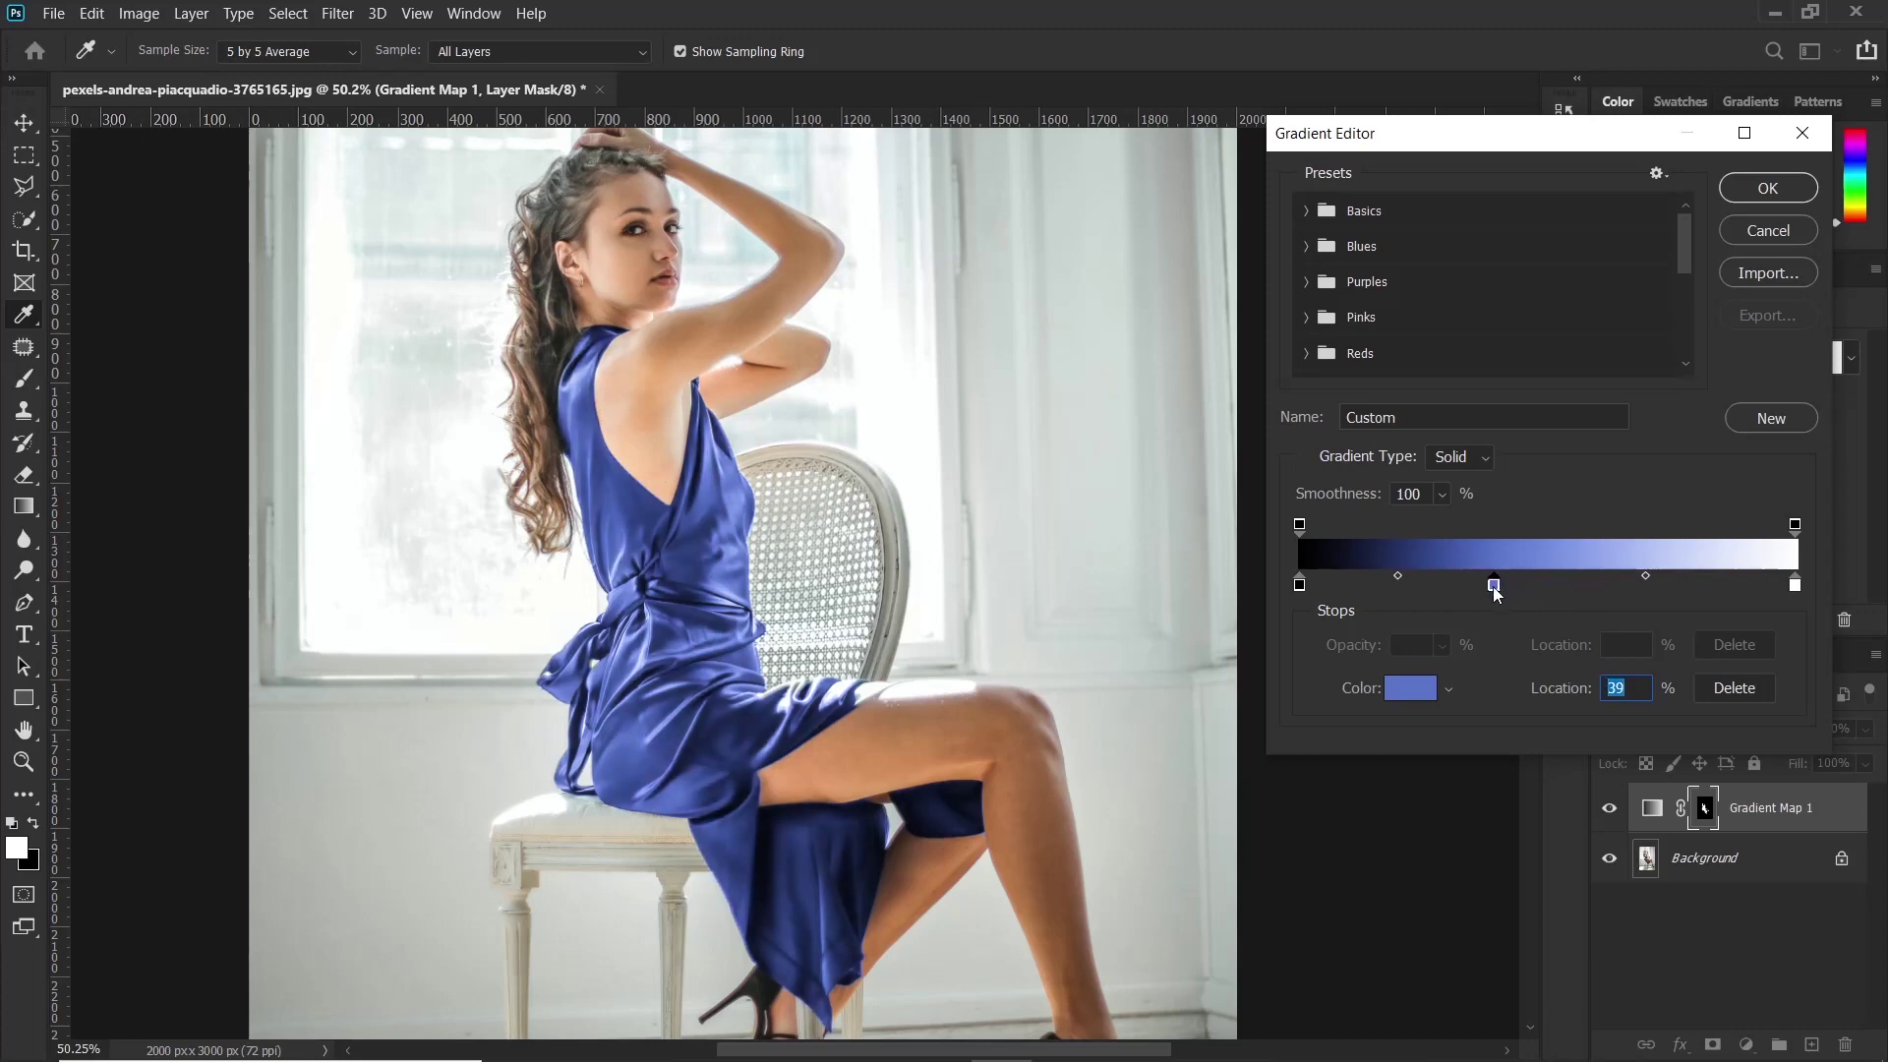
pyautogui.moveTo(1496, 593); pyautogui.dragTo(1592, 591)
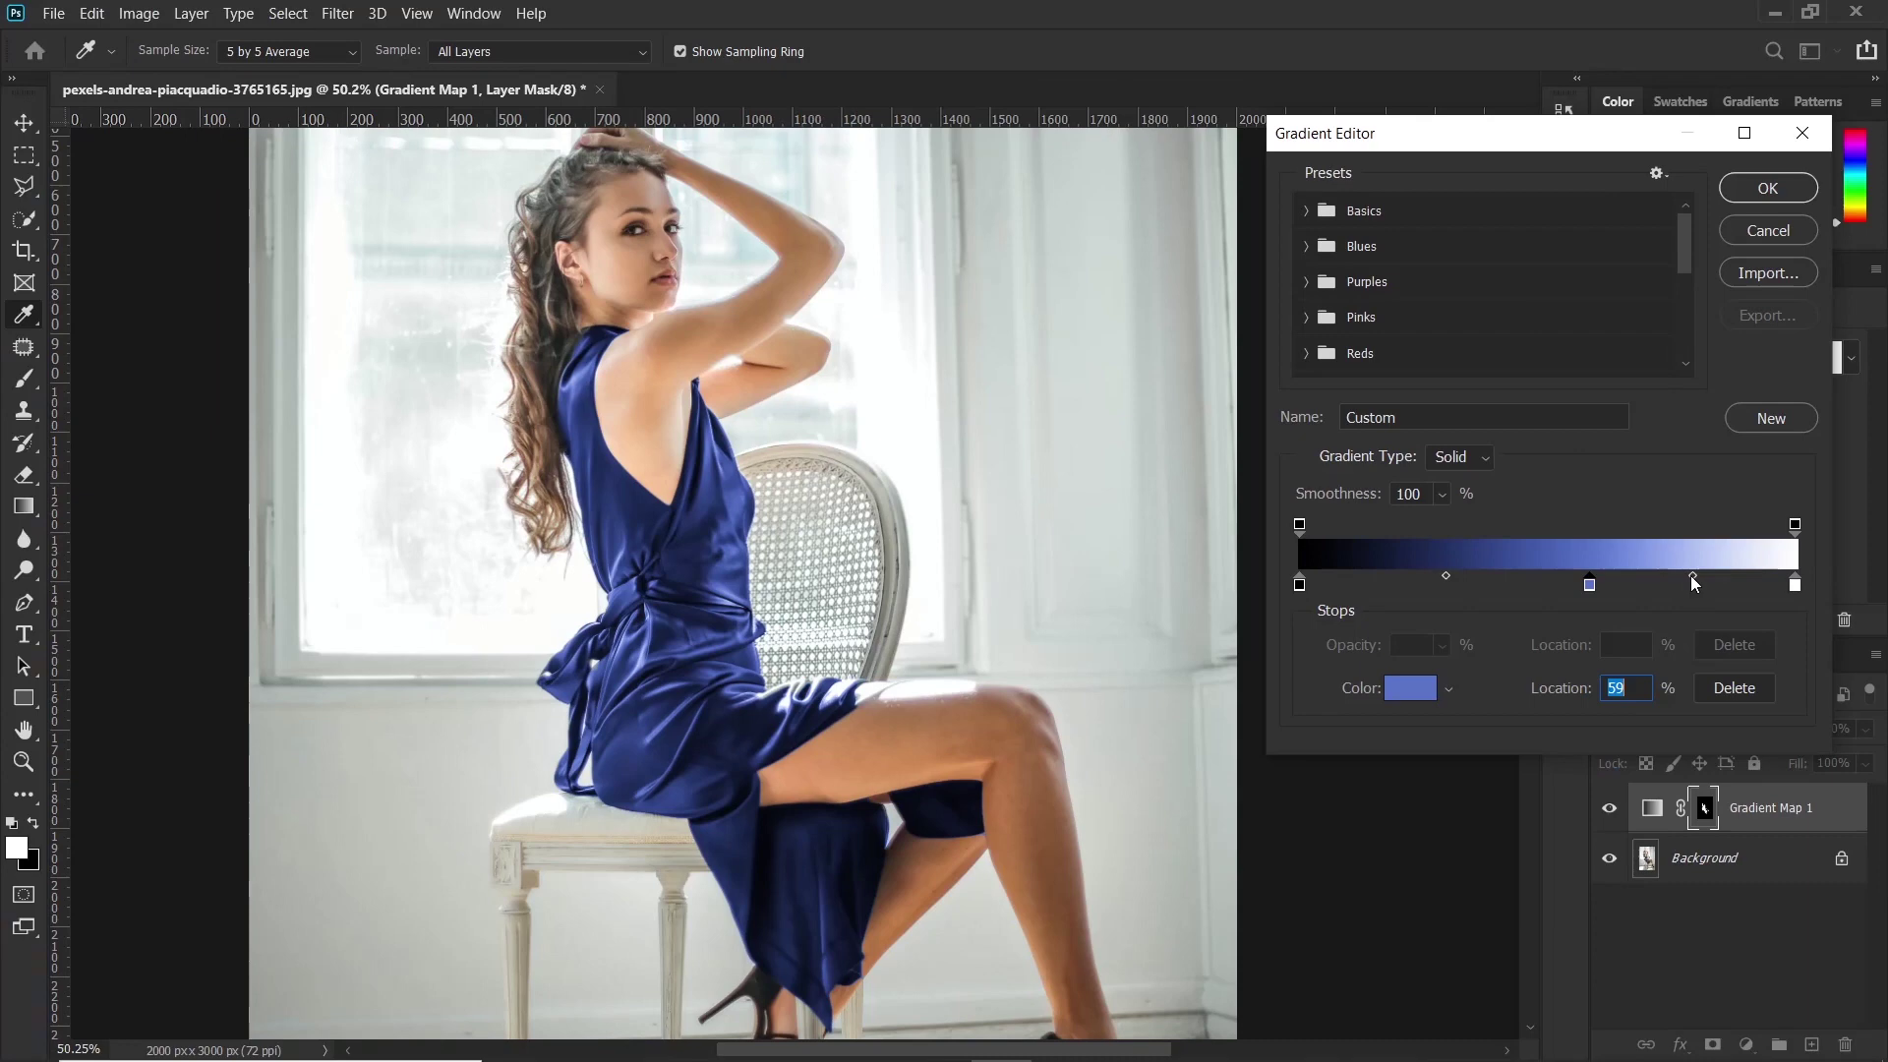
pyautogui.moveTo(1691, 575); pyautogui.dragTo(1624, 575)
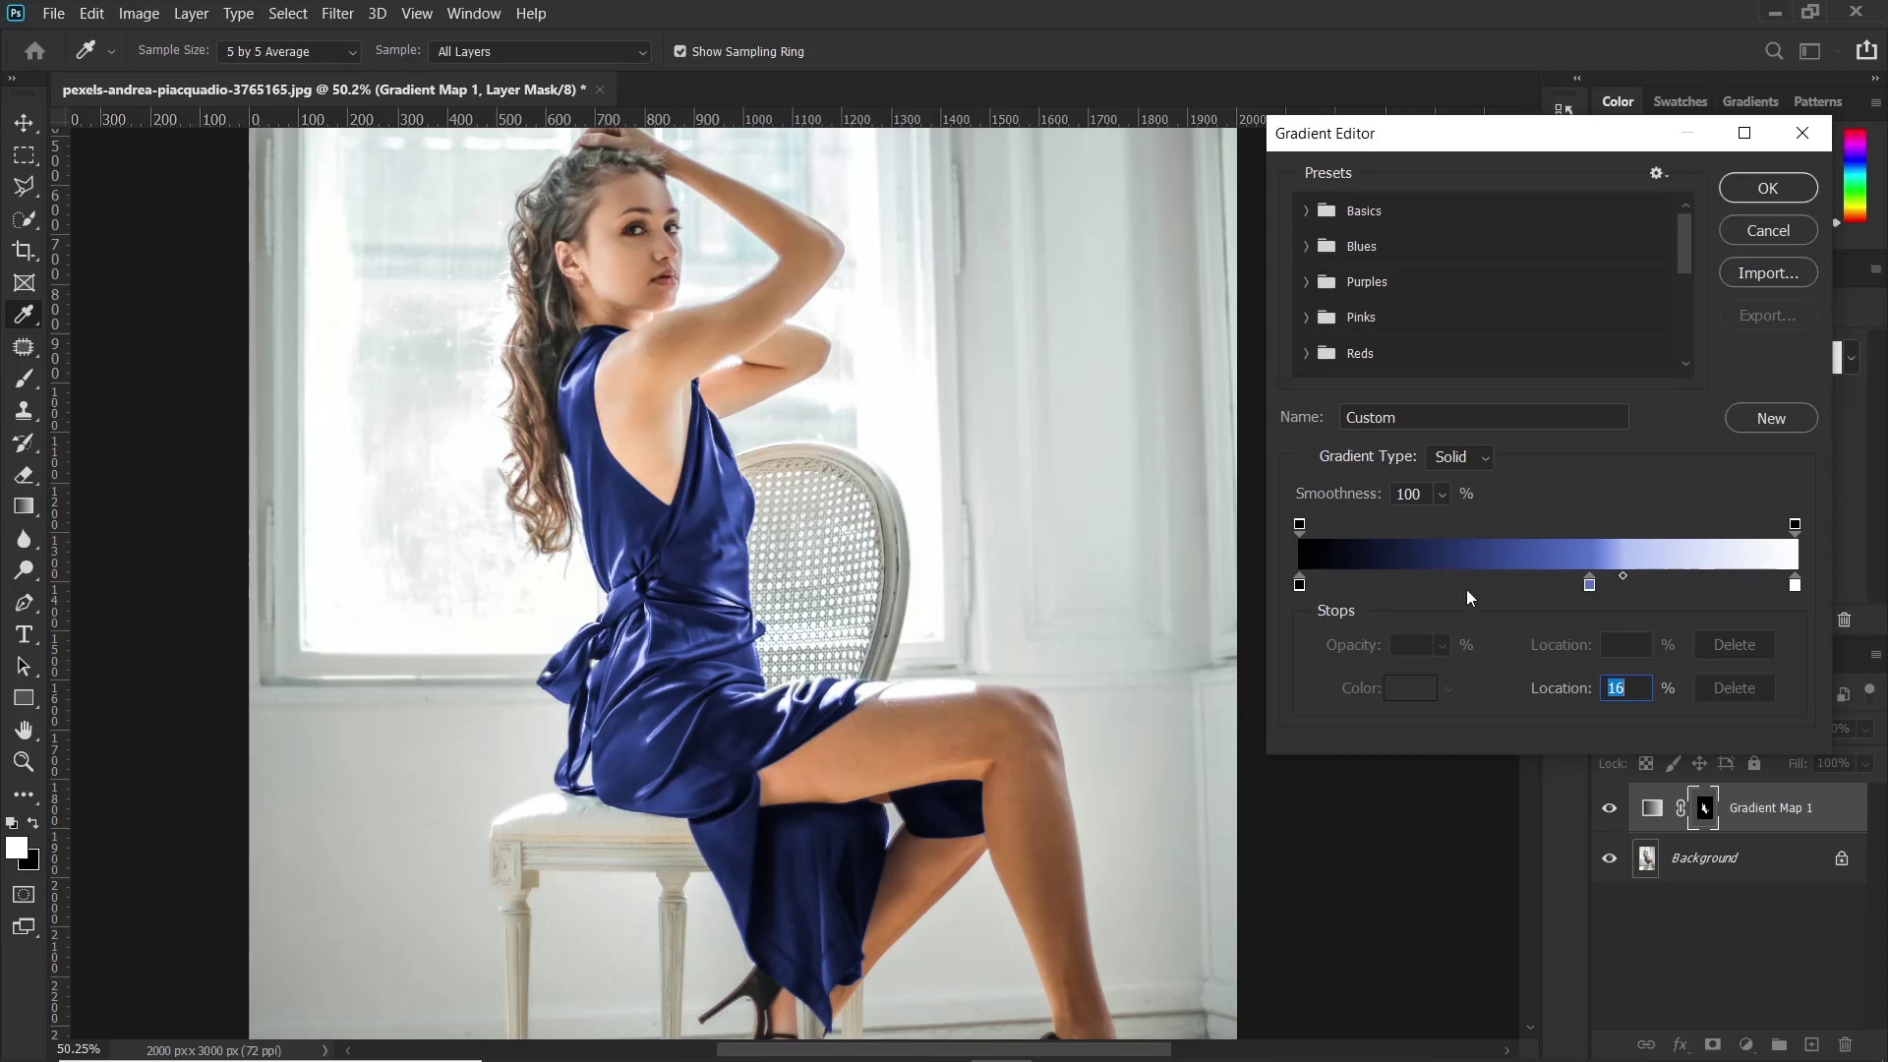
# Fine-tune the blue stop to 46% and adjust both midpoints, then apply the gradient.
pyautogui.click(1590, 584)
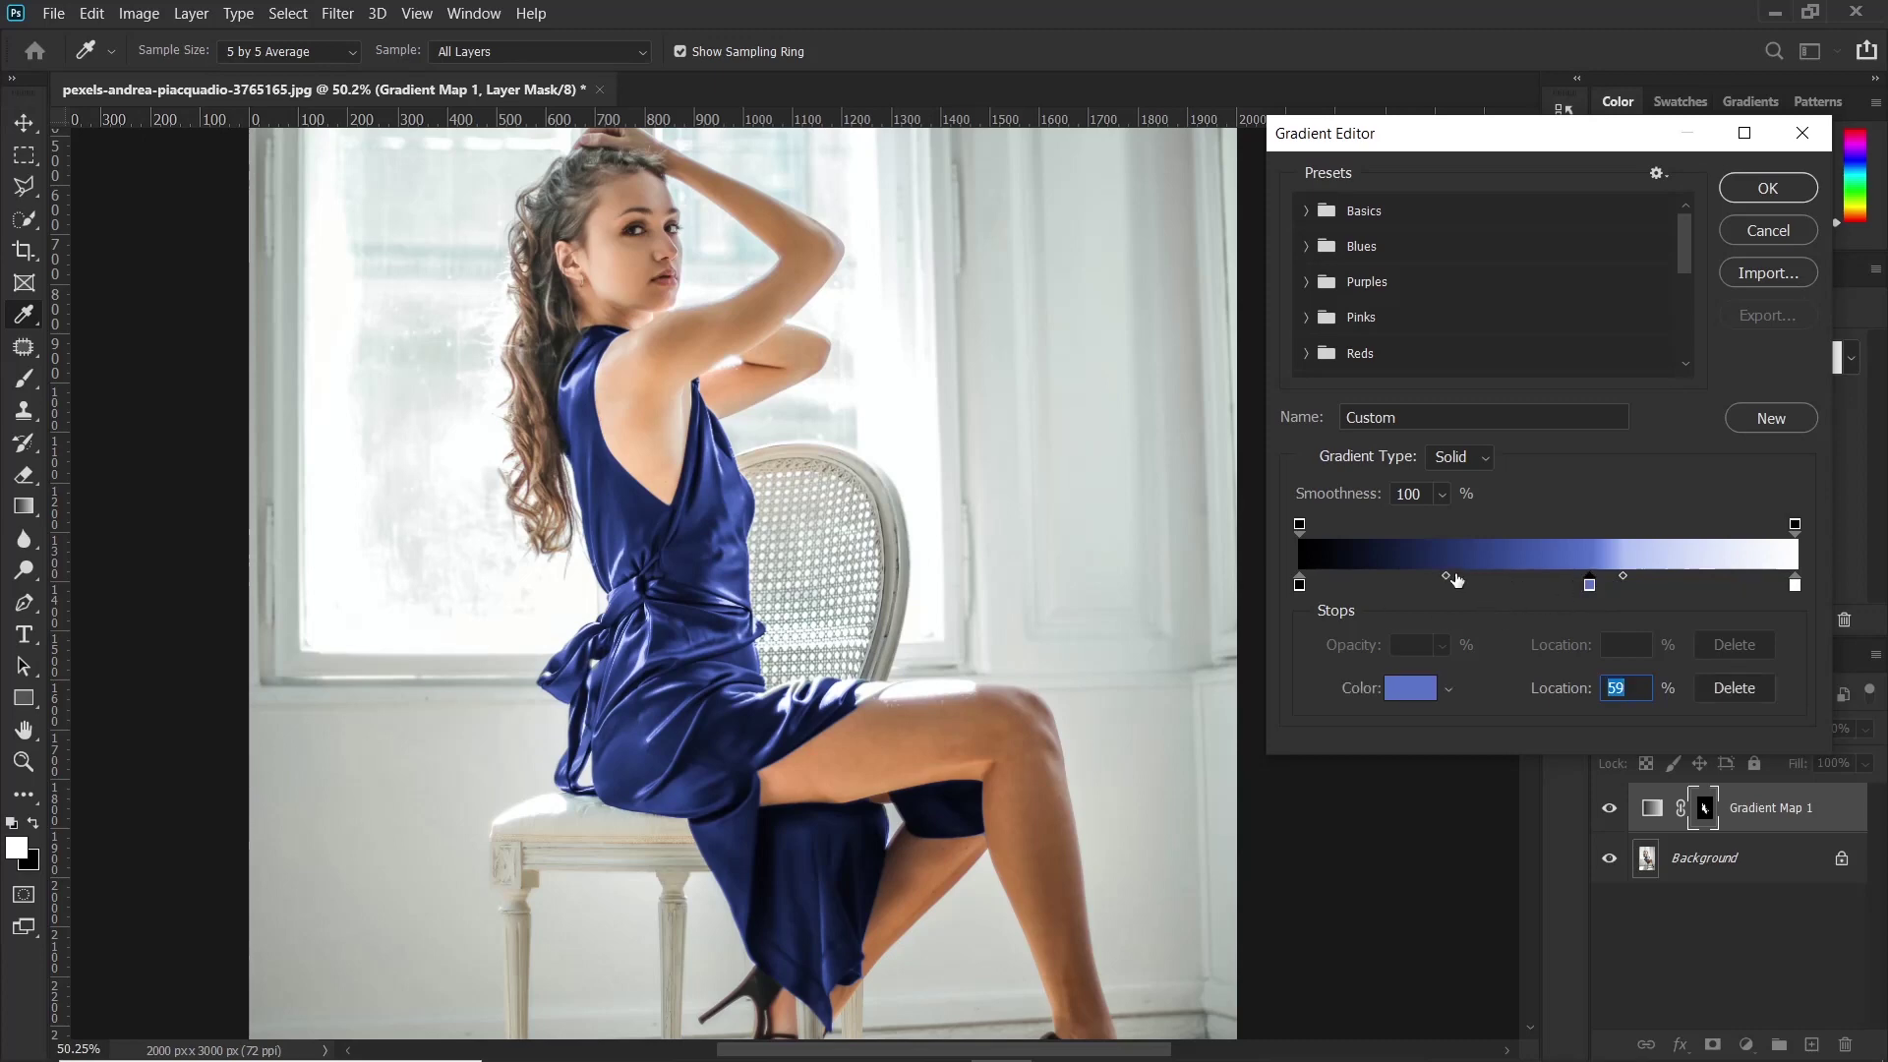
pyautogui.moveTo(1448, 576); pyautogui.dragTo(1489, 594)
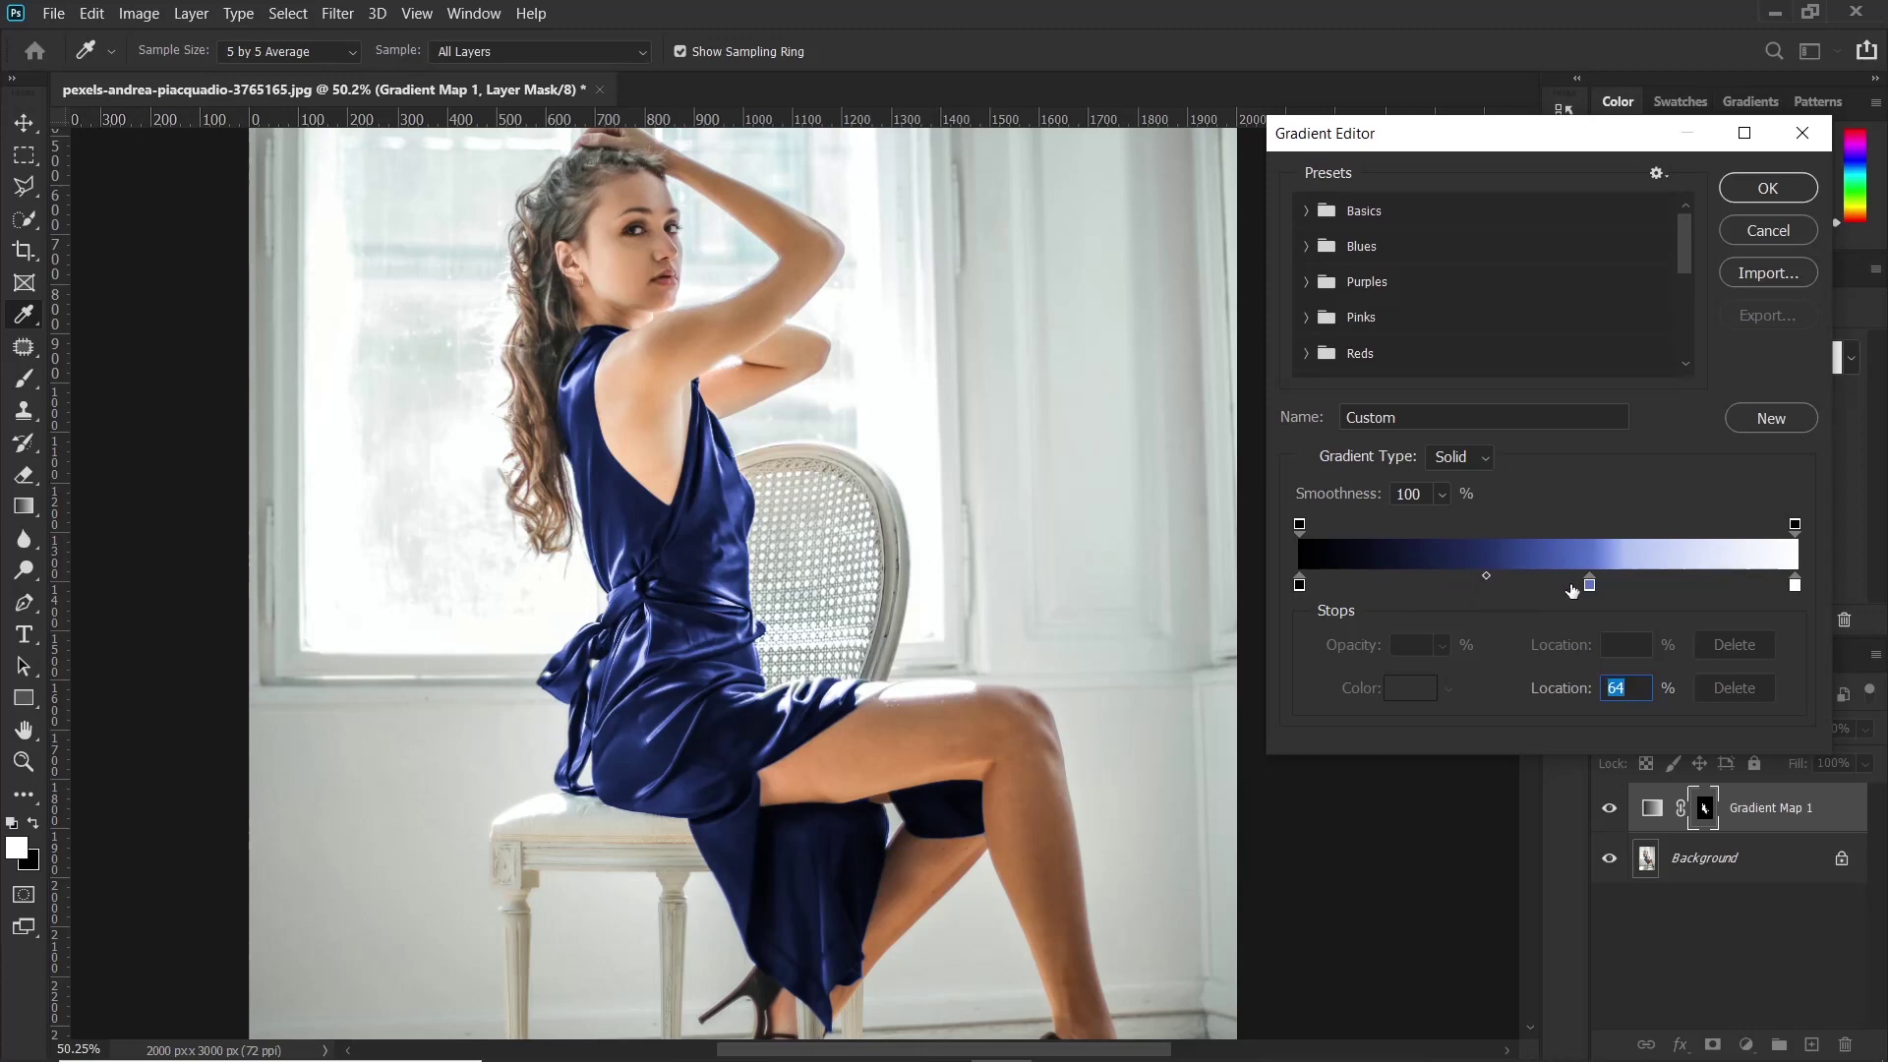
pyautogui.moveTo(1592, 588); pyautogui.dragTo(1558, 588)
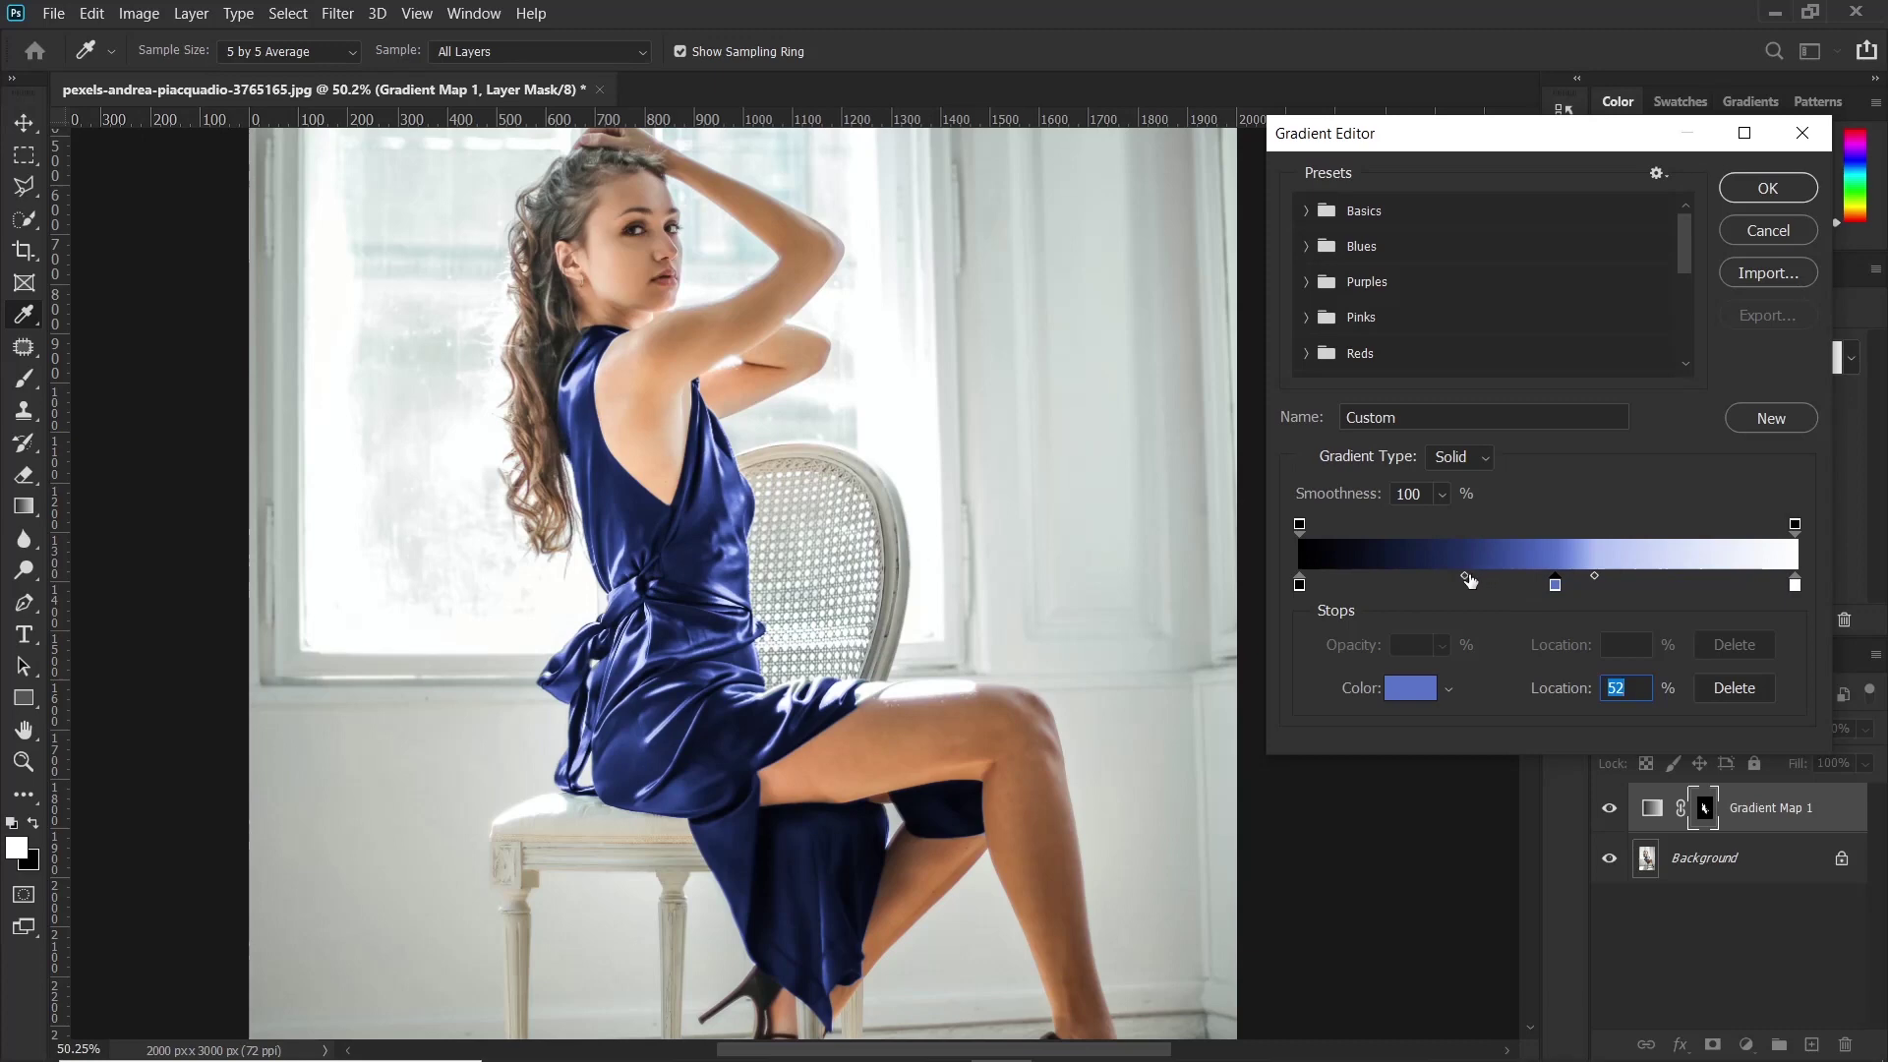
pyautogui.moveTo(1463, 575); pyautogui.dragTo(1423, 569)
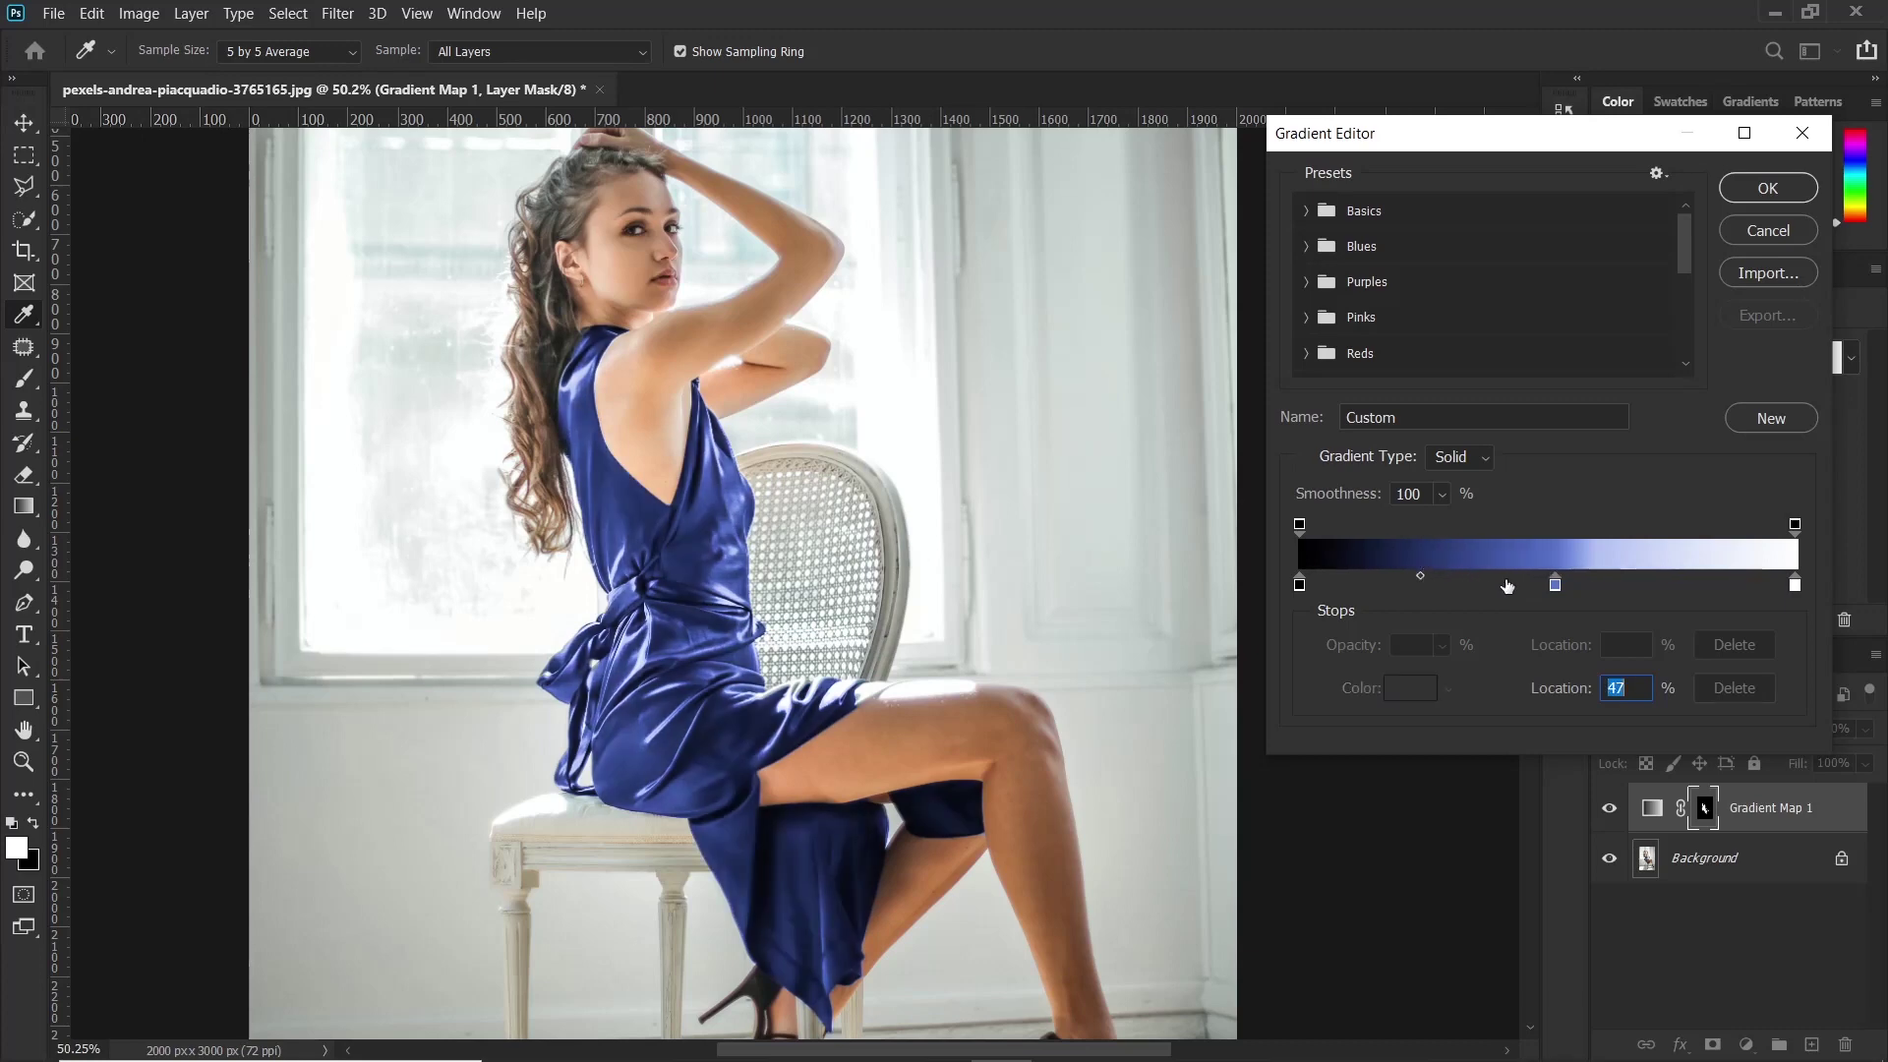
pyautogui.click(1559, 586)
pyautogui.moveTo(1595, 574); pyautogui.dragTo(1527, 587)
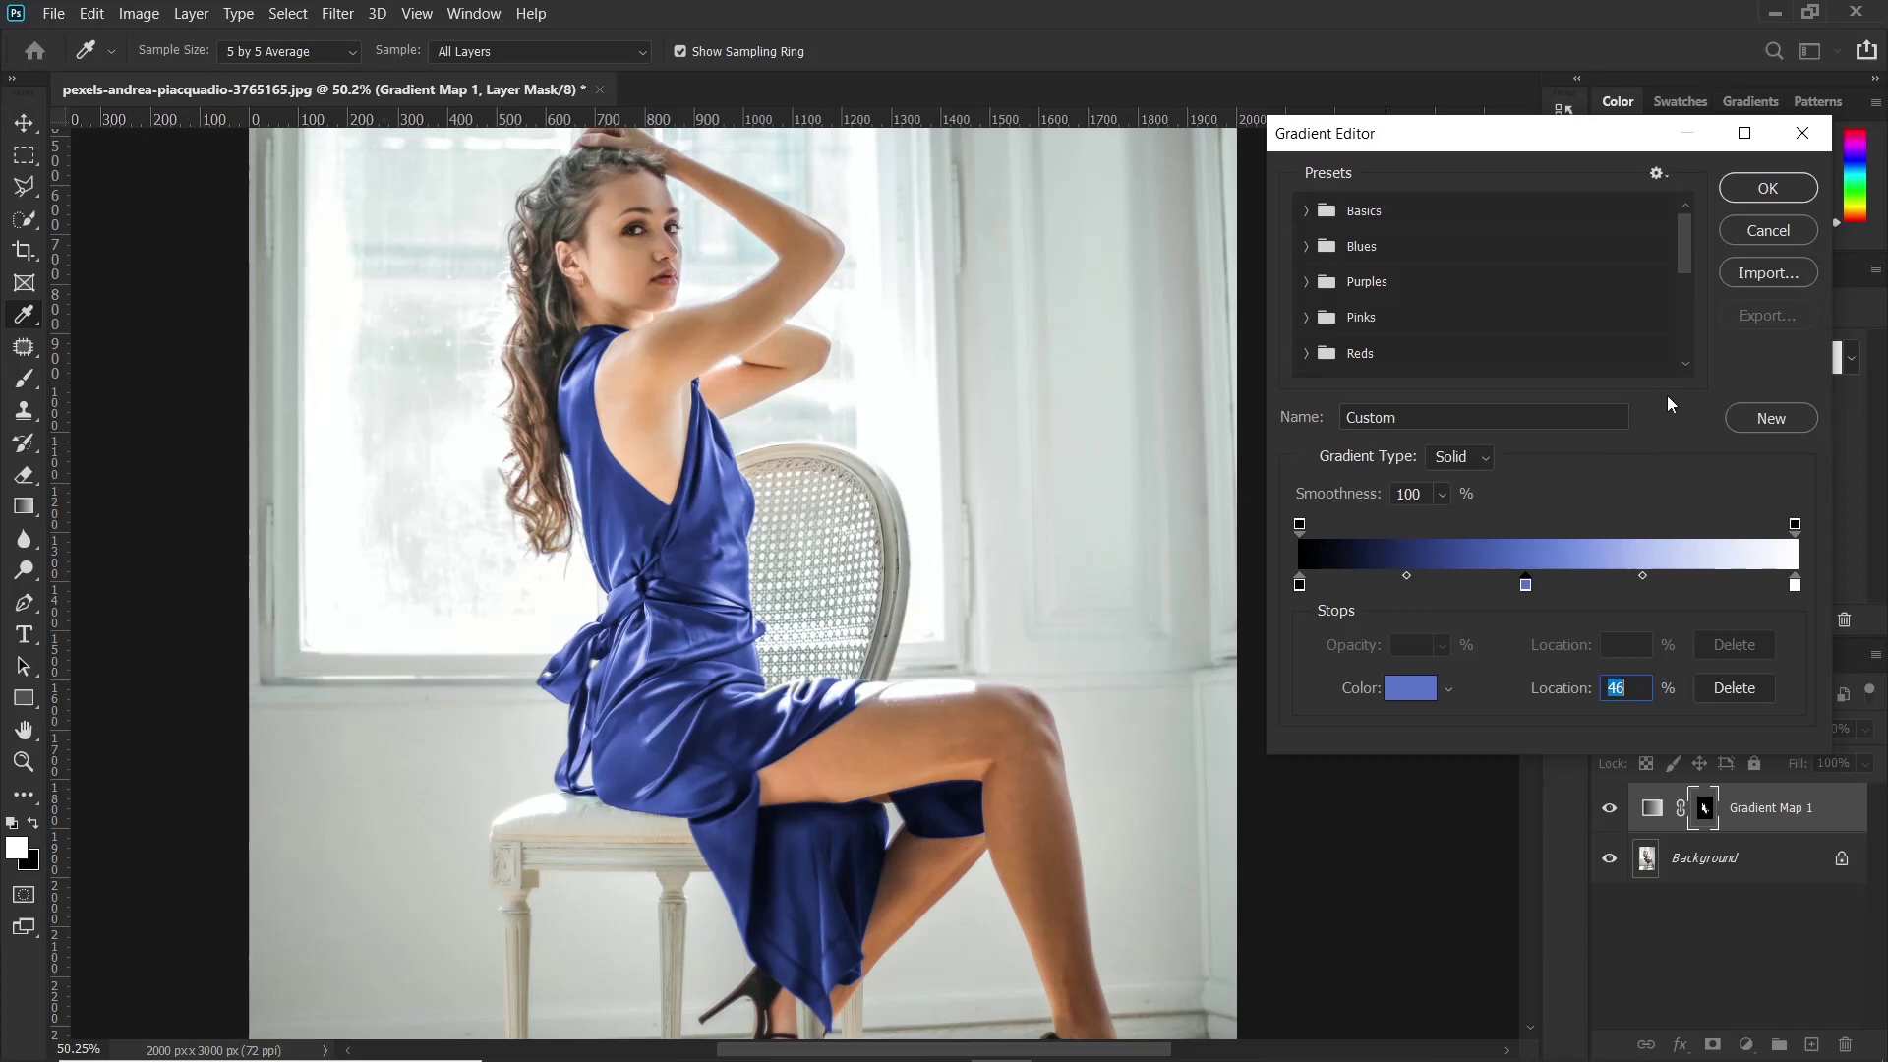
pyautogui.click(1778, 187)
pyautogui.press('w')
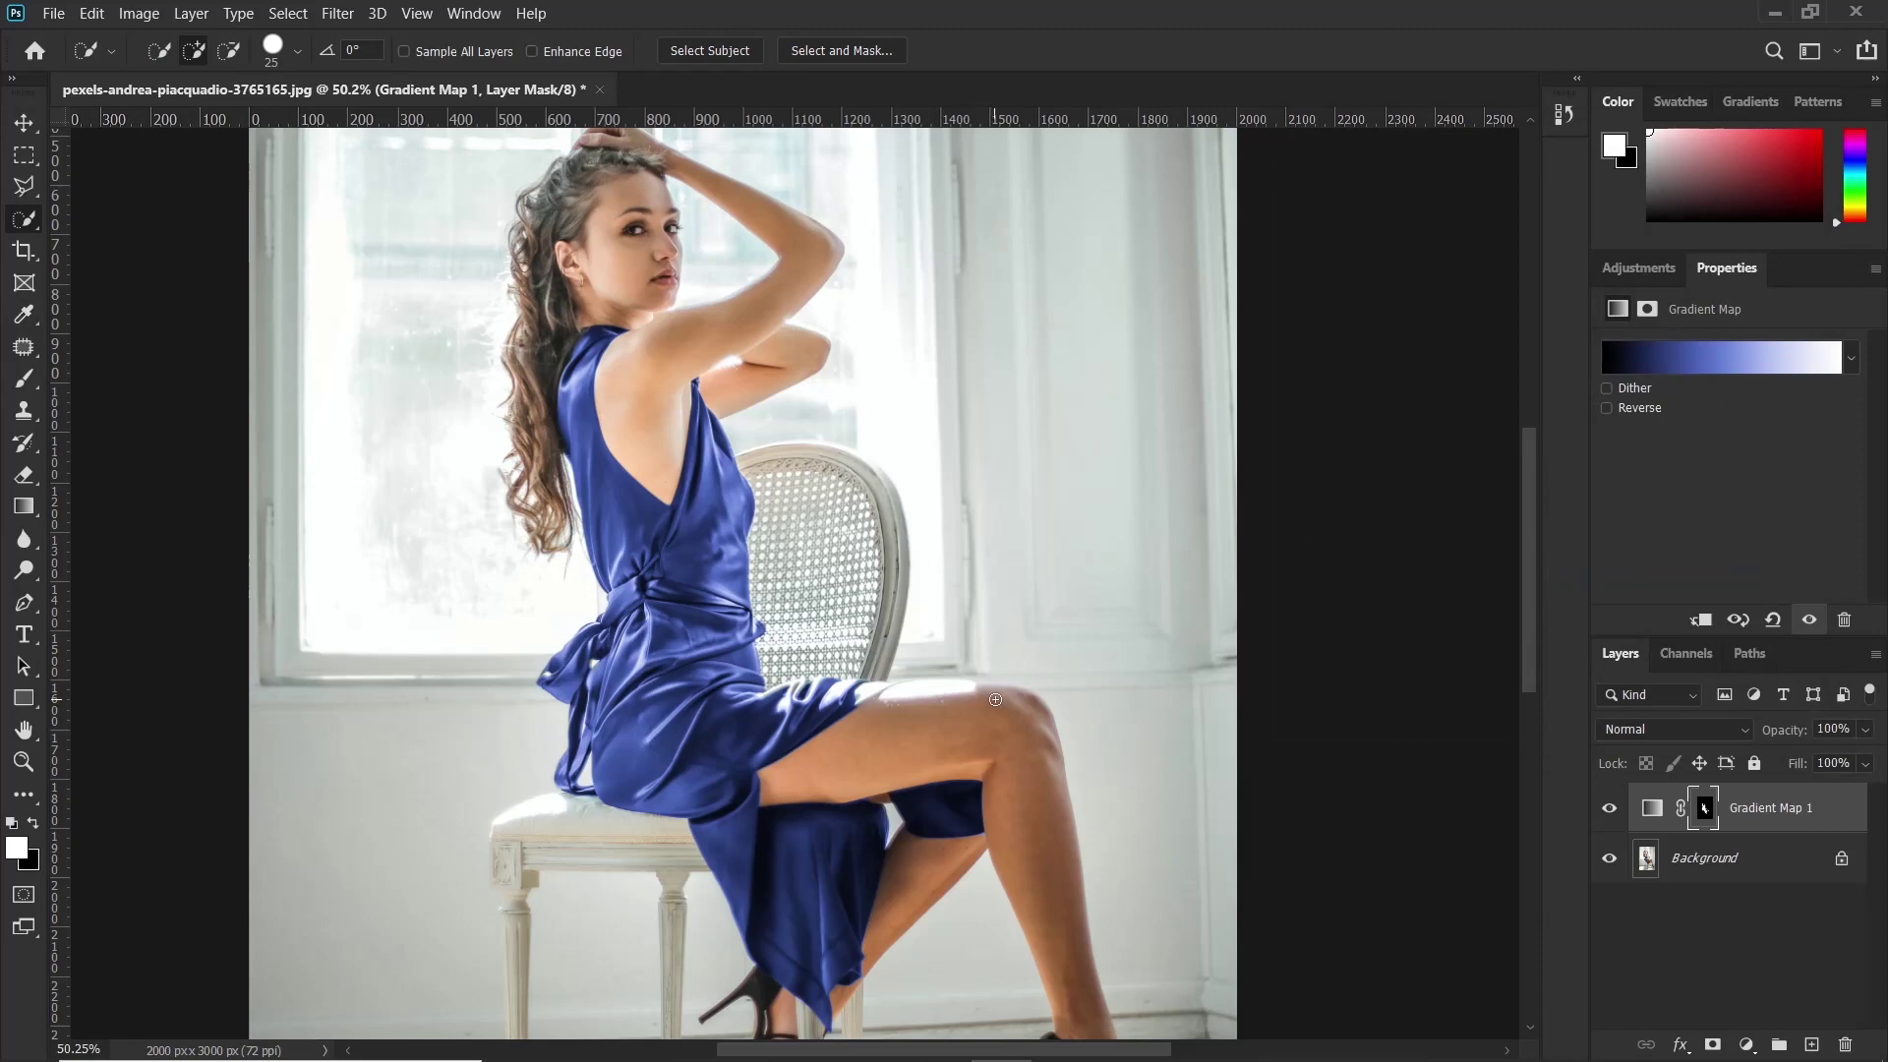
# Change the gradient map's middle stop colour to crimson #d7485c.
pyautogui.click(1729, 360)
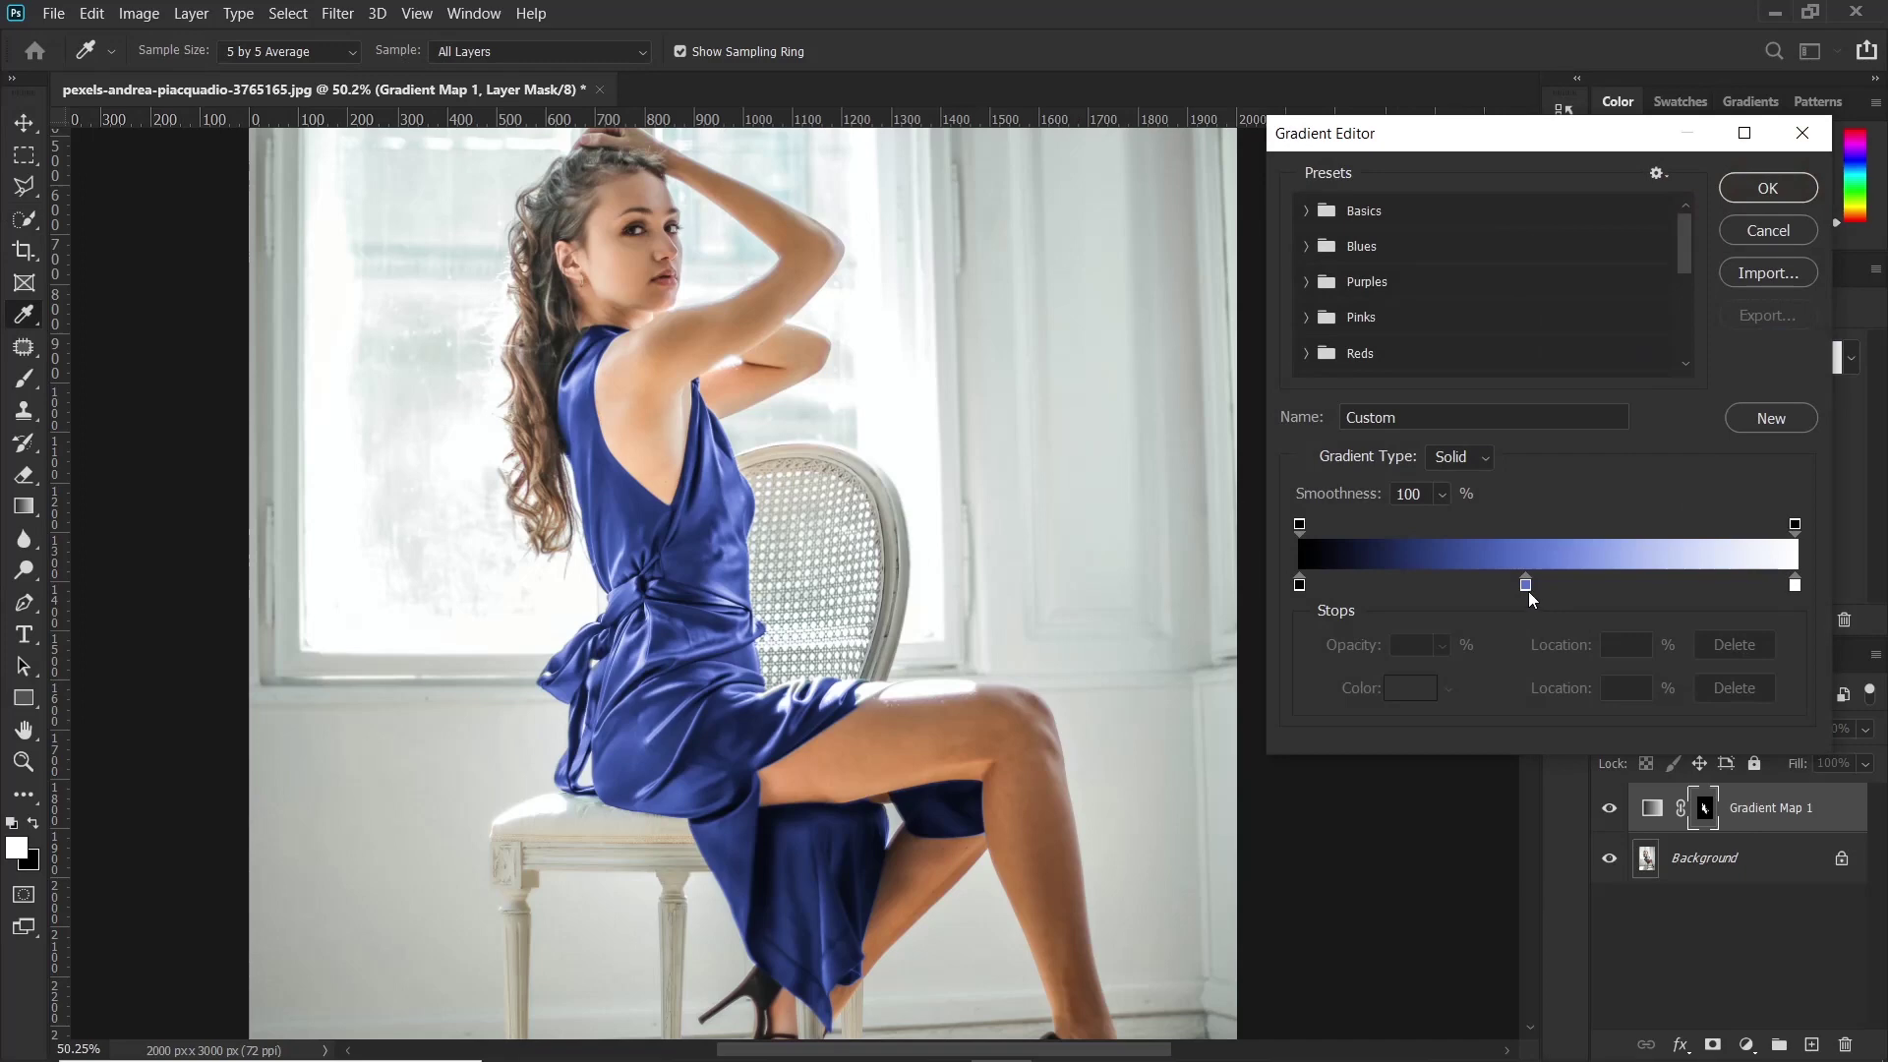
pyautogui.click(1527, 586)
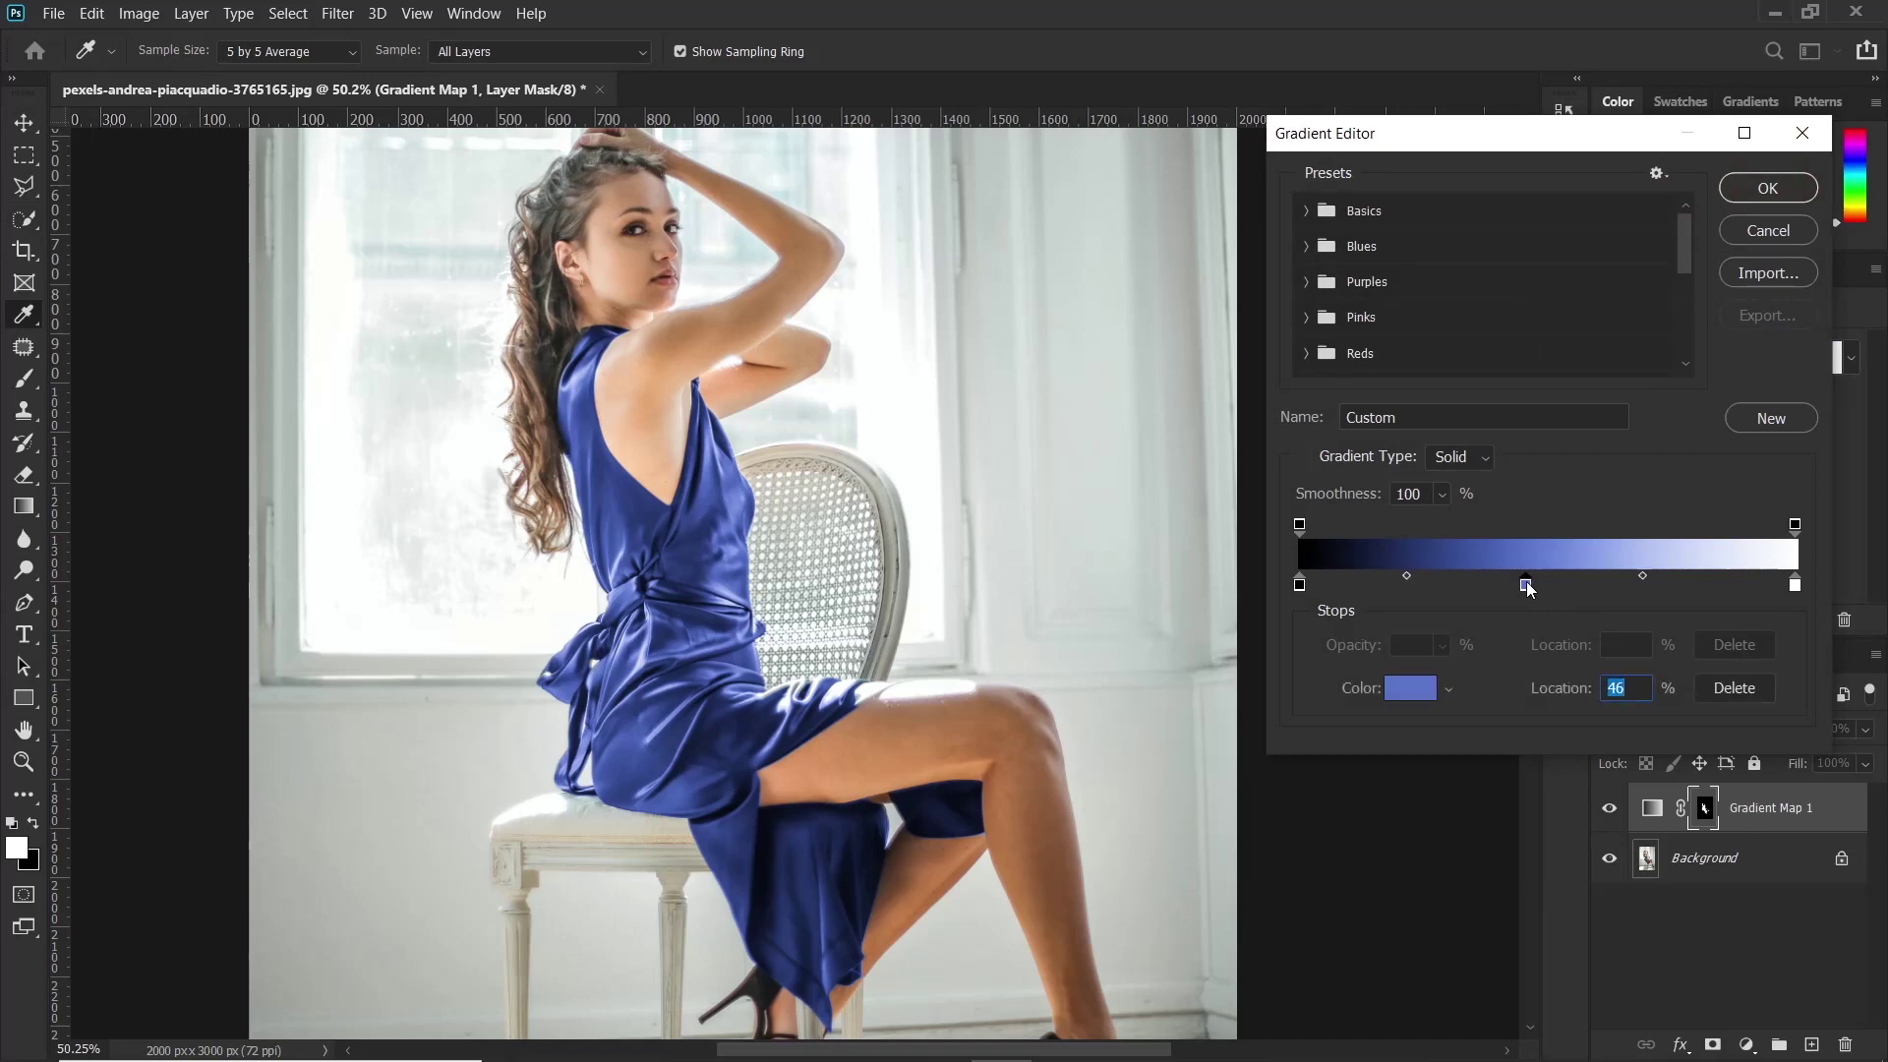
pyautogui.doubleClick(1528, 586)
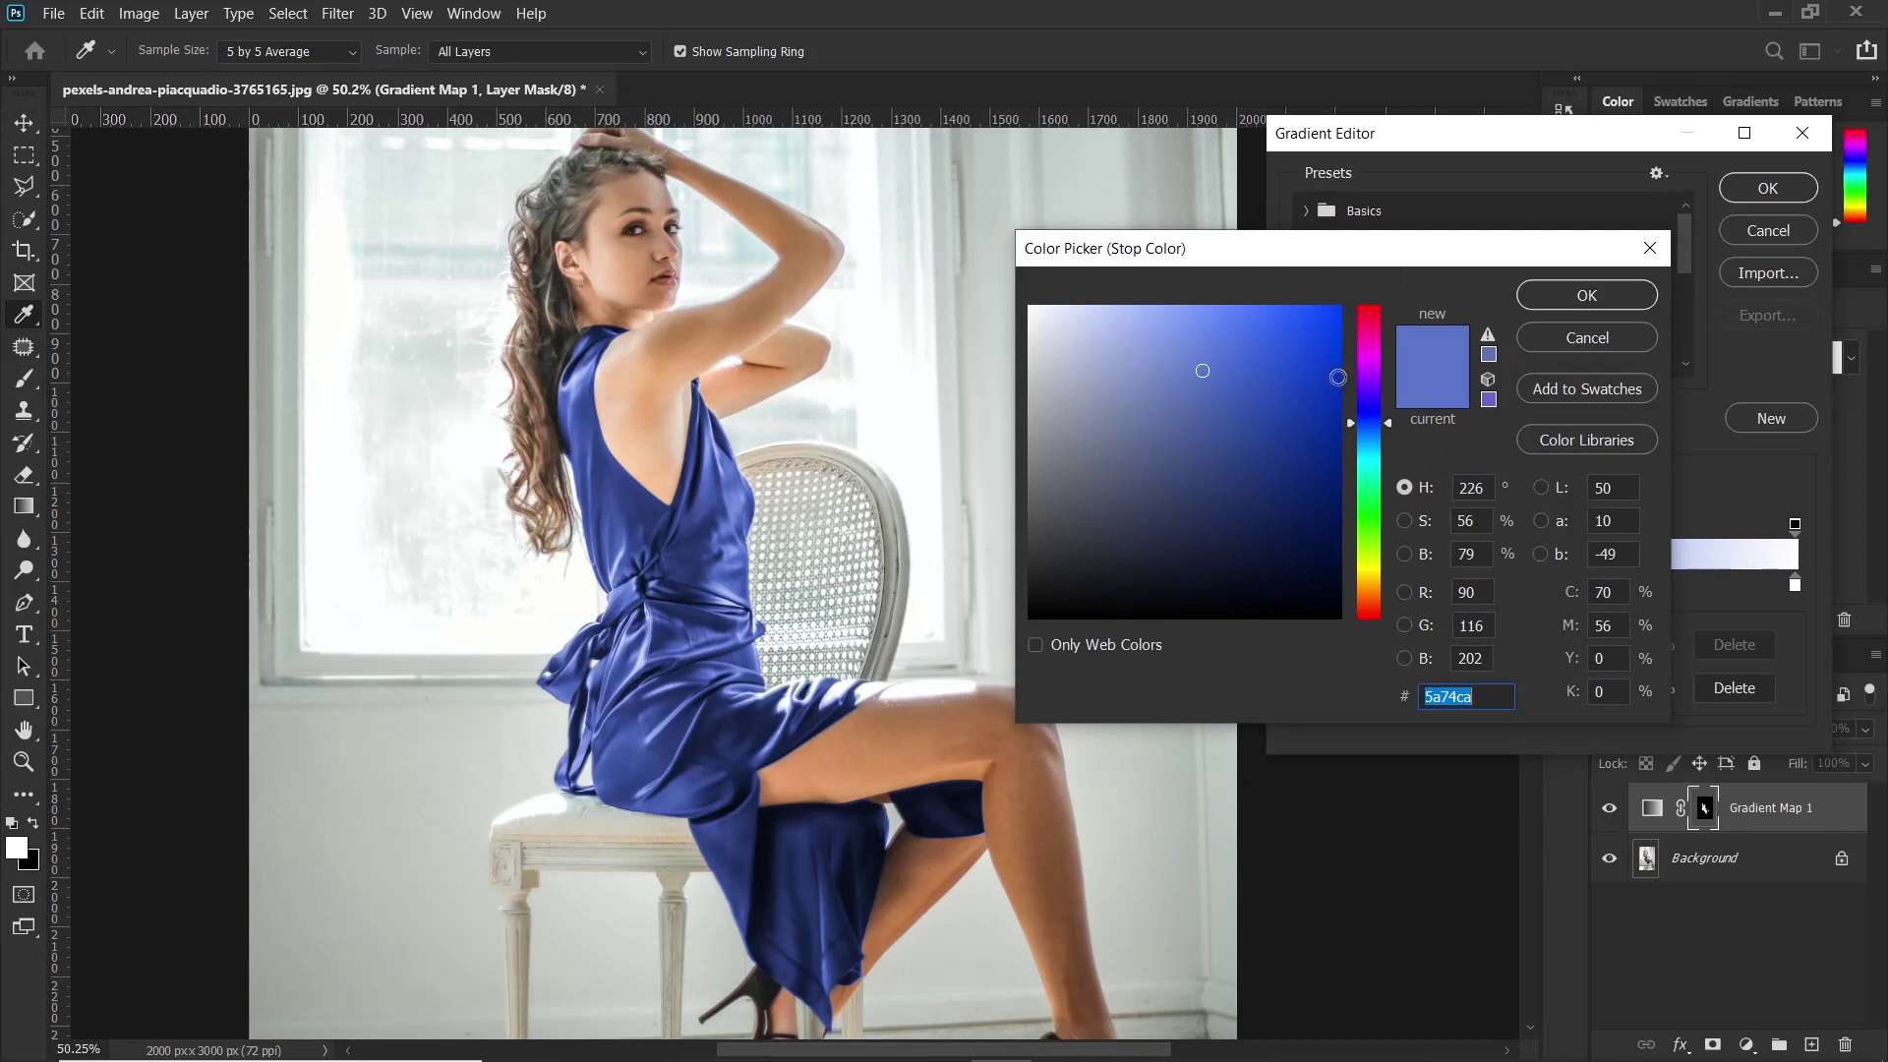
pyautogui.click(1369, 355)
pyautogui.click(1285, 339)
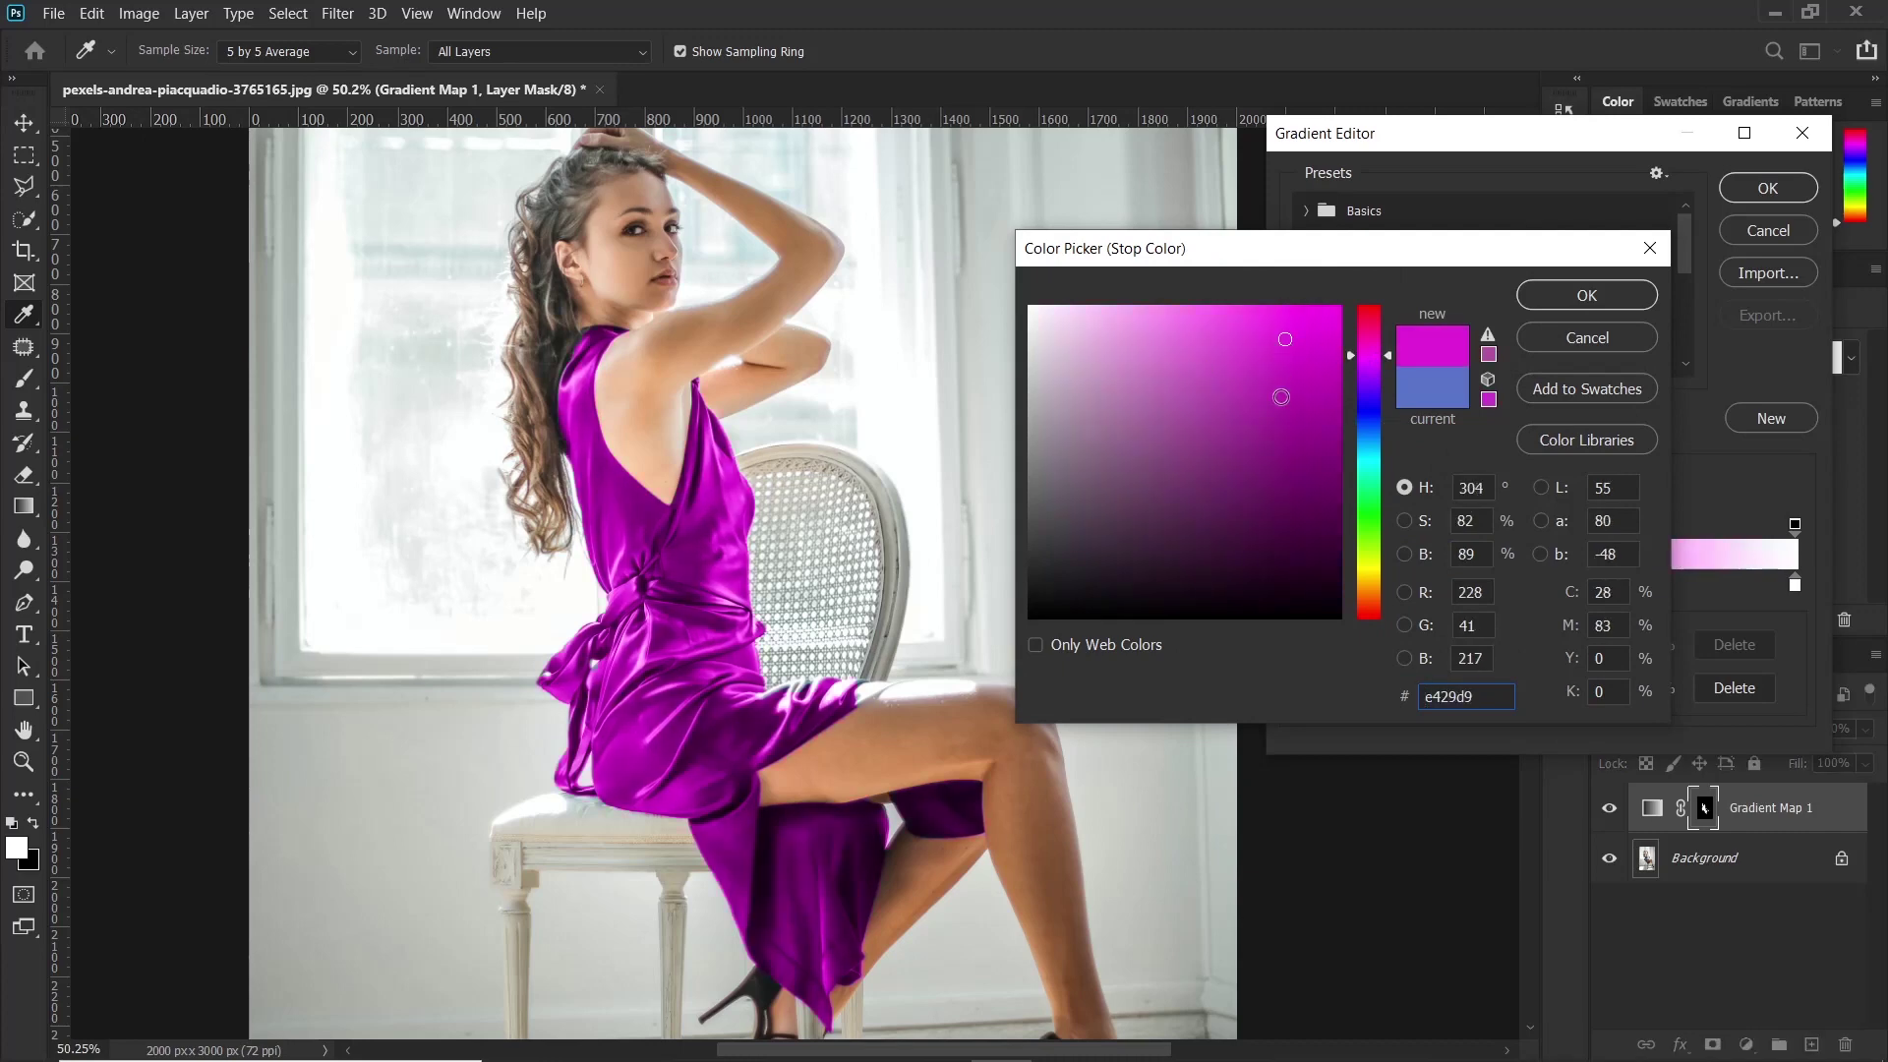
pyautogui.click(1278, 425)
pyautogui.moveTo(1369, 334); pyautogui.dragTo(1369, 313)
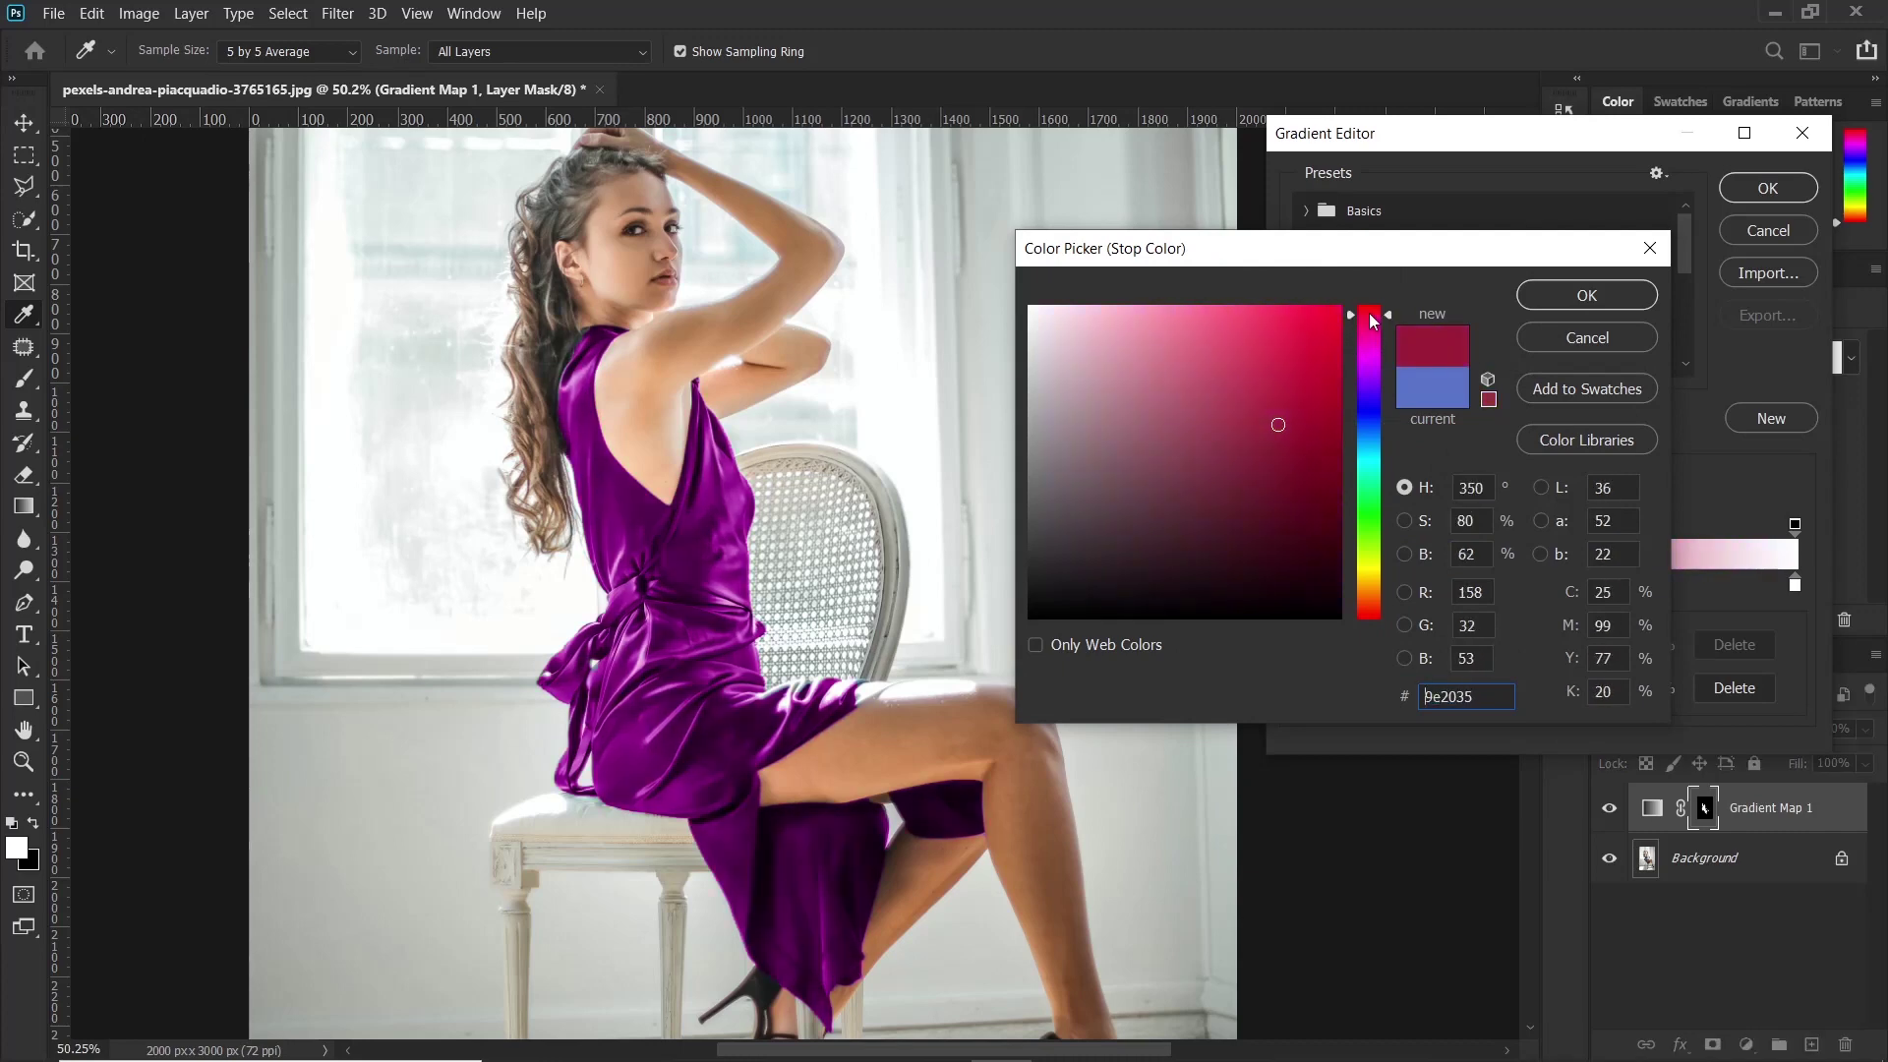
pyautogui.click(1237, 354)
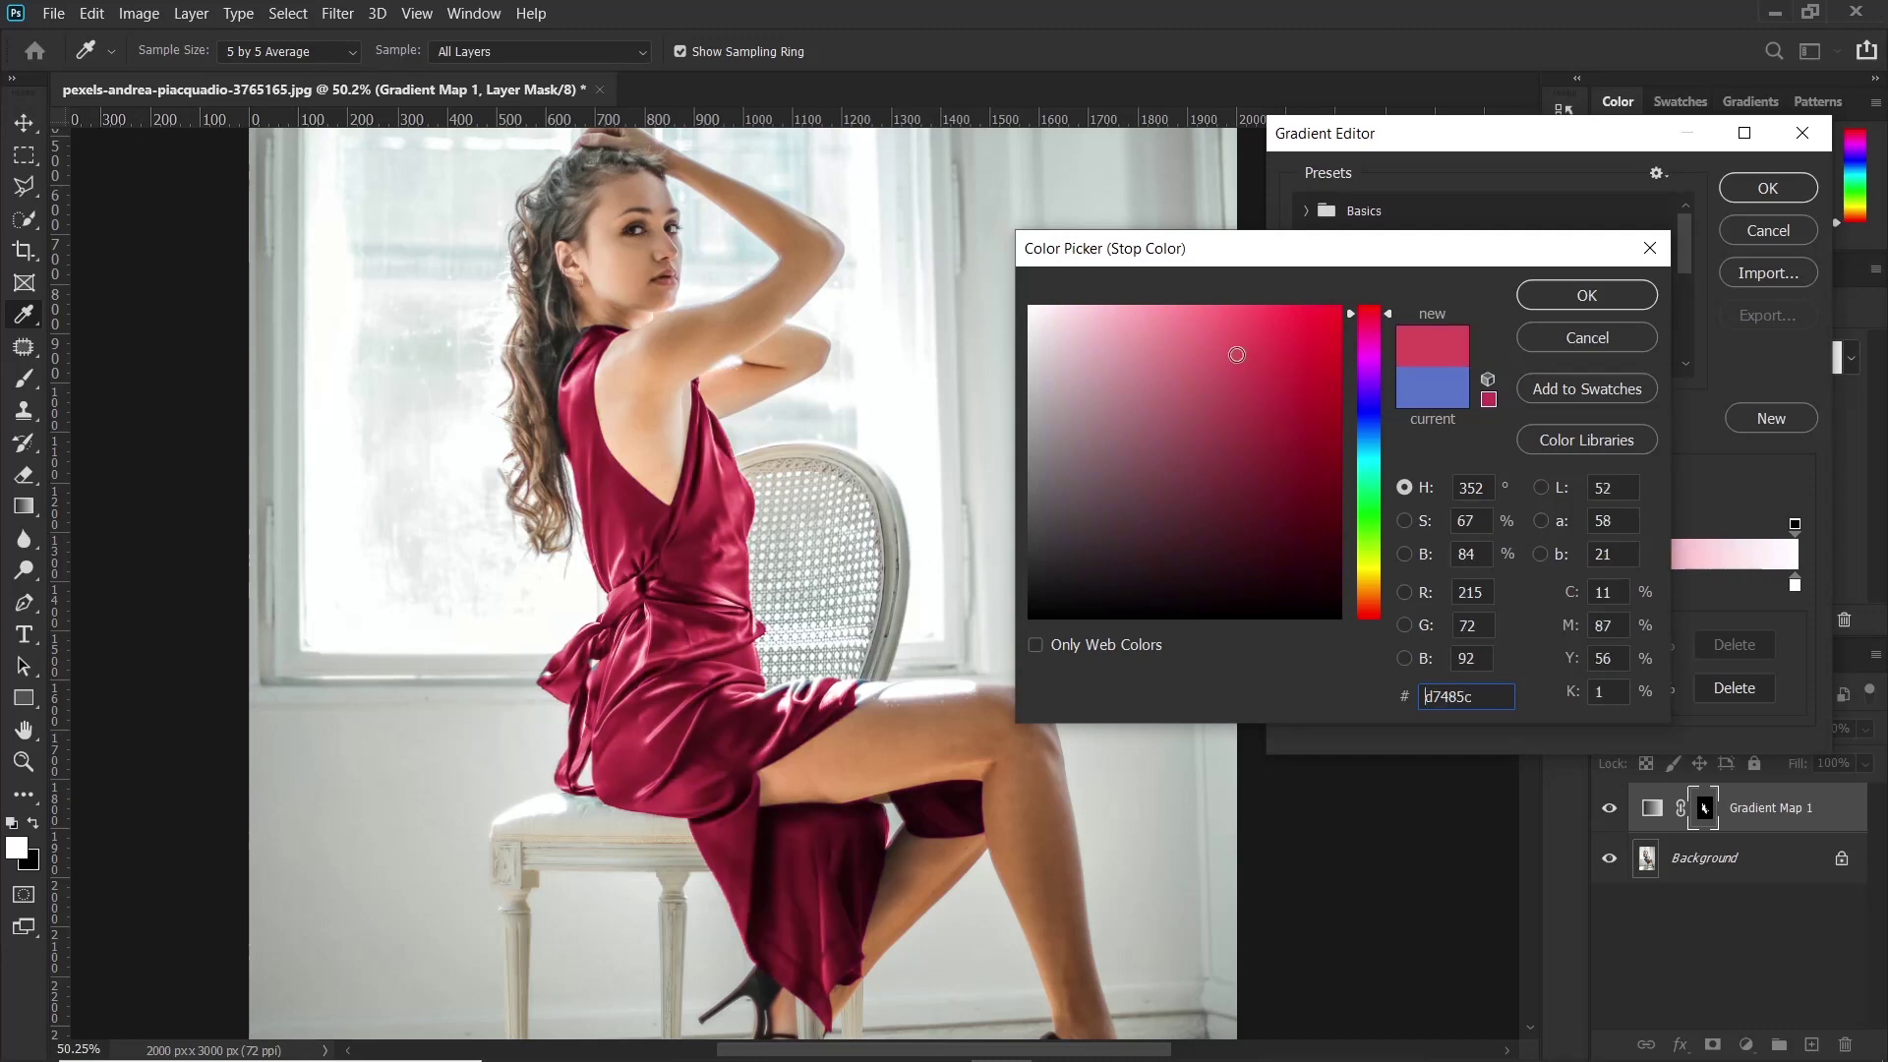
pyautogui.click(1586, 297)
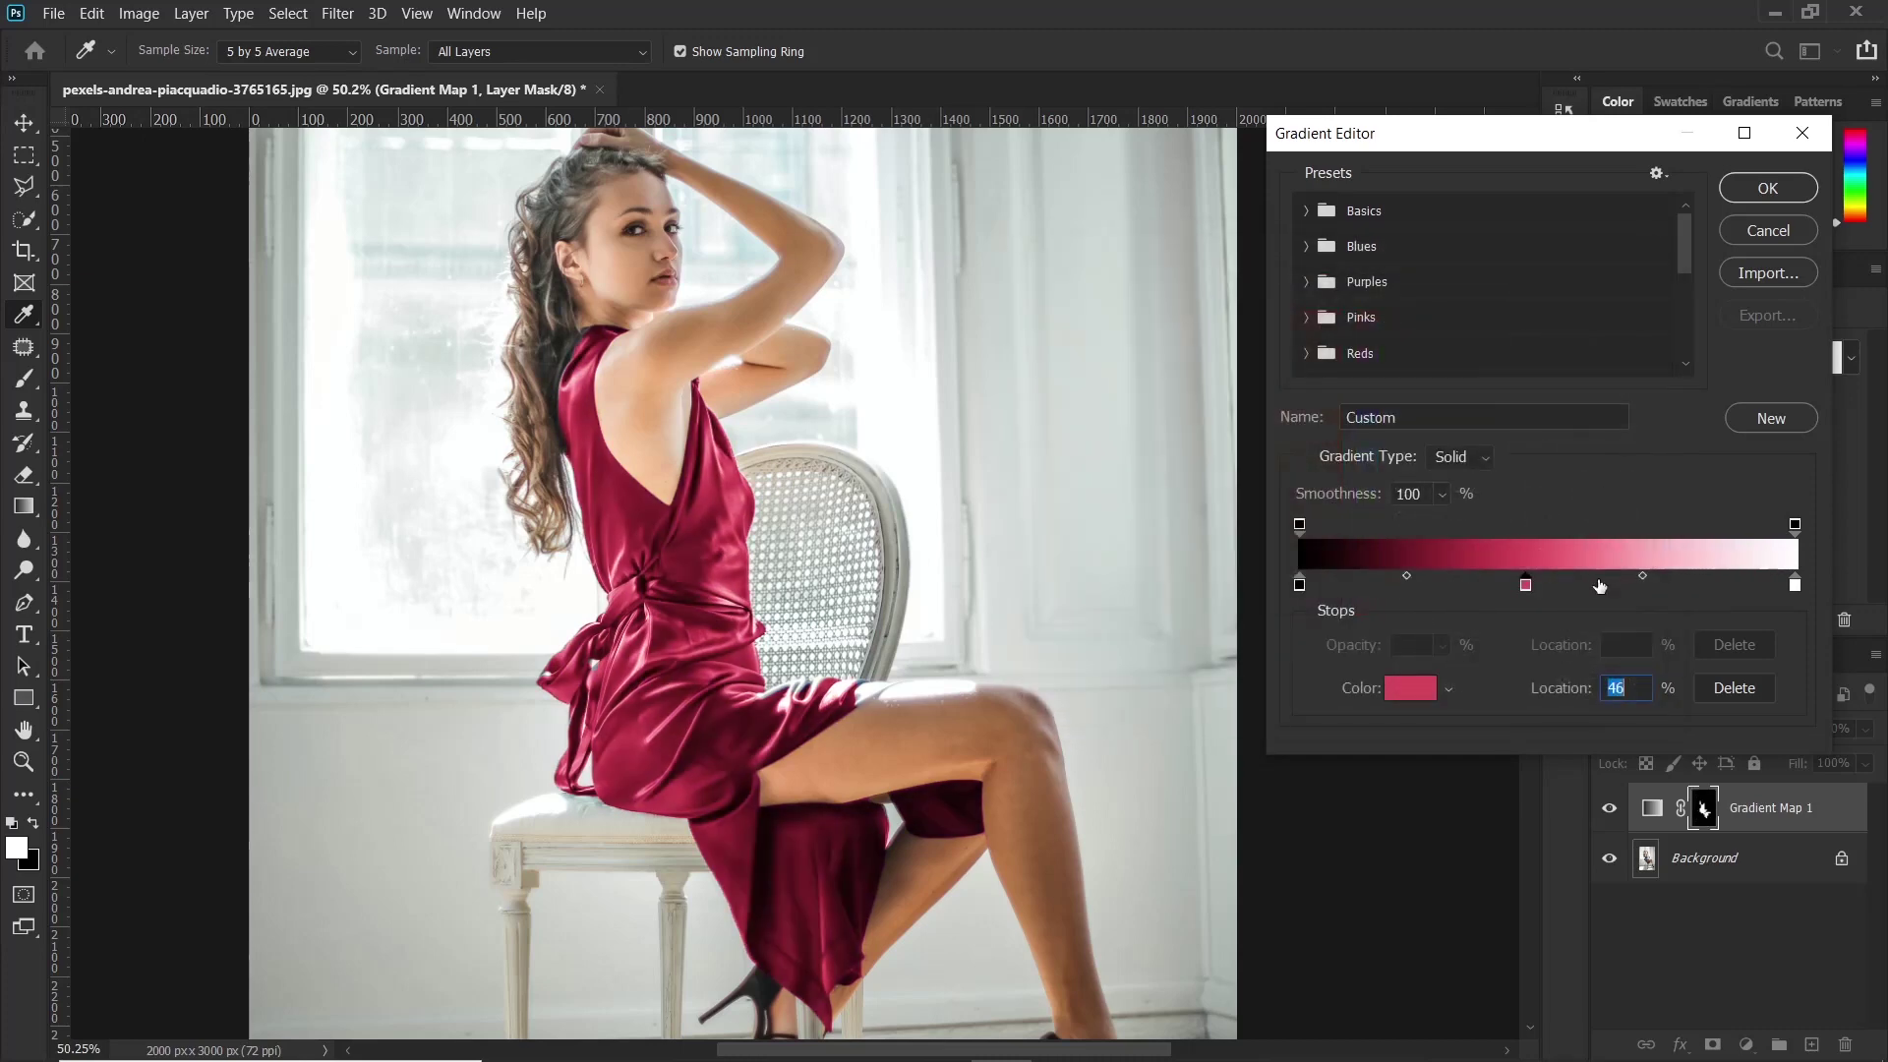
# Move the crimson stop to 42% and its midpoint to 53%, then apply the gradient.
pyautogui.click(1539, 586)
pyautogui.moveTo(1539, 586); pyautogui.dragTo(1511, 587)
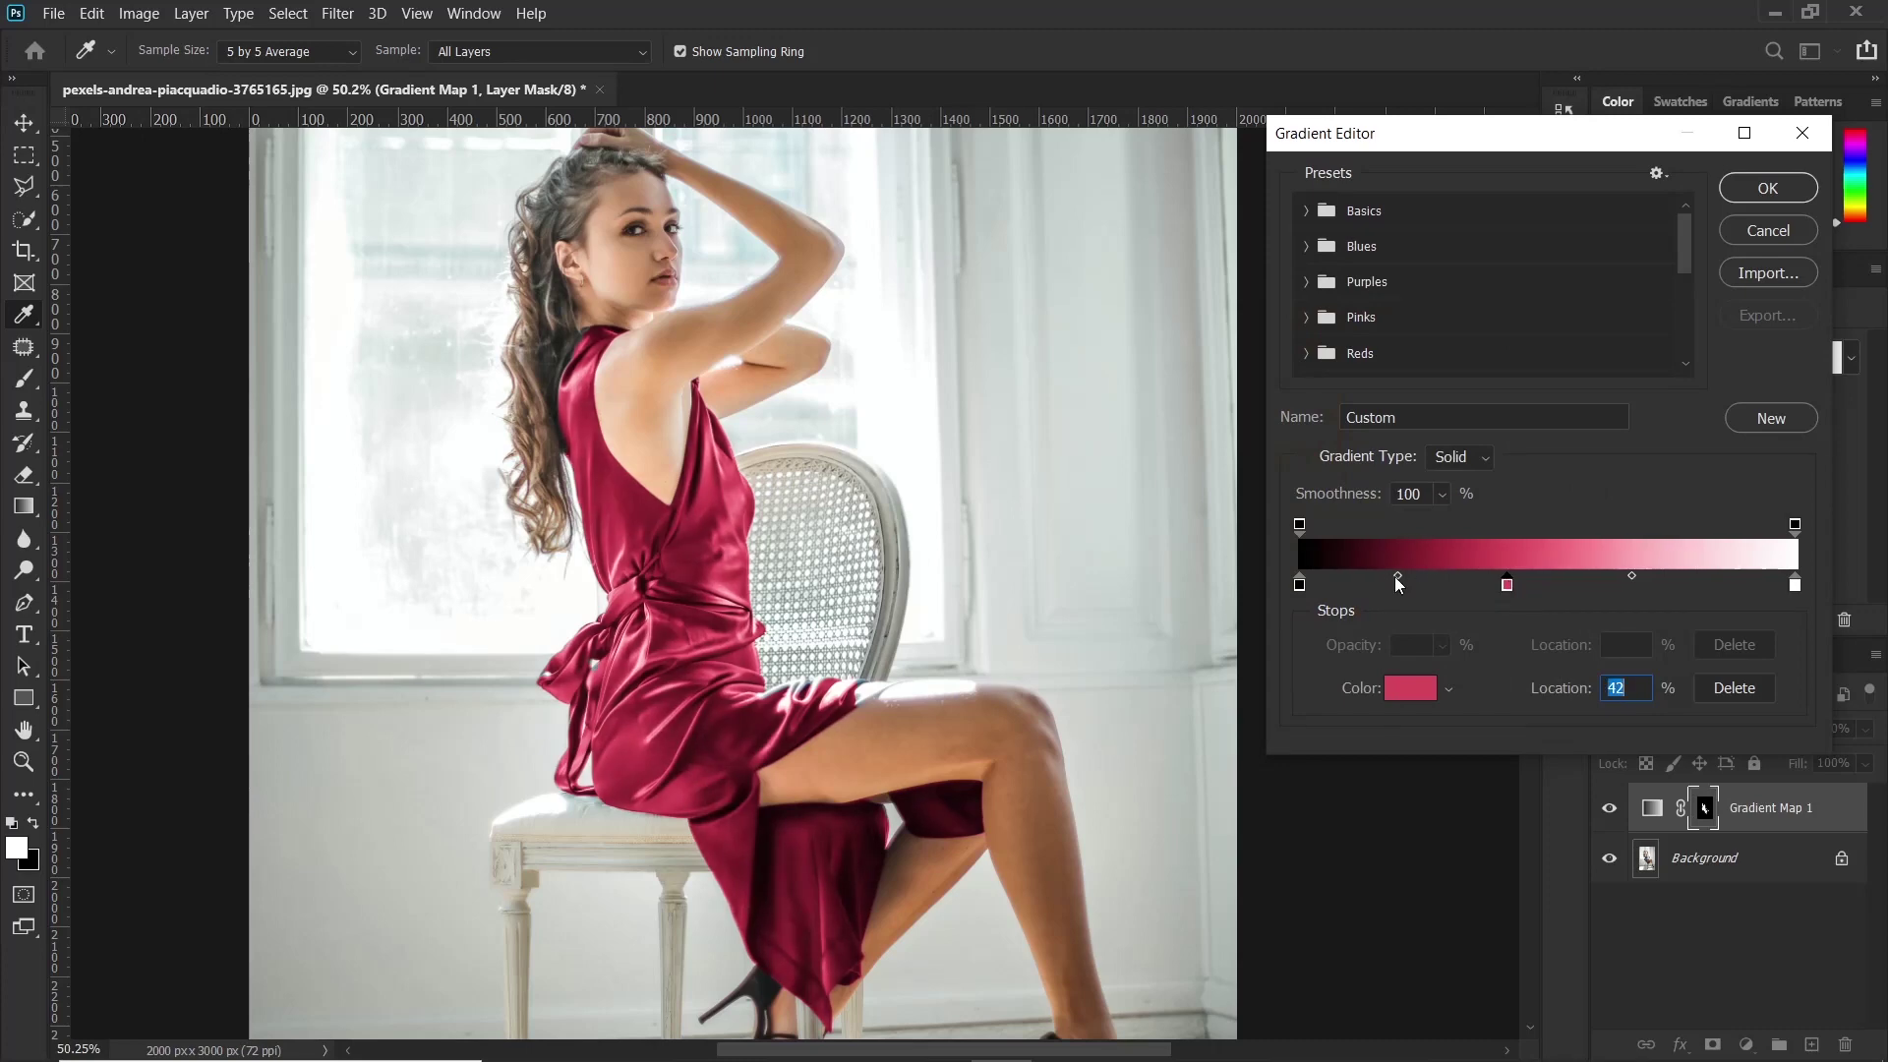
pyautogui.moveTo(1398, 578); pyautogui.dragTo(1410, 578)
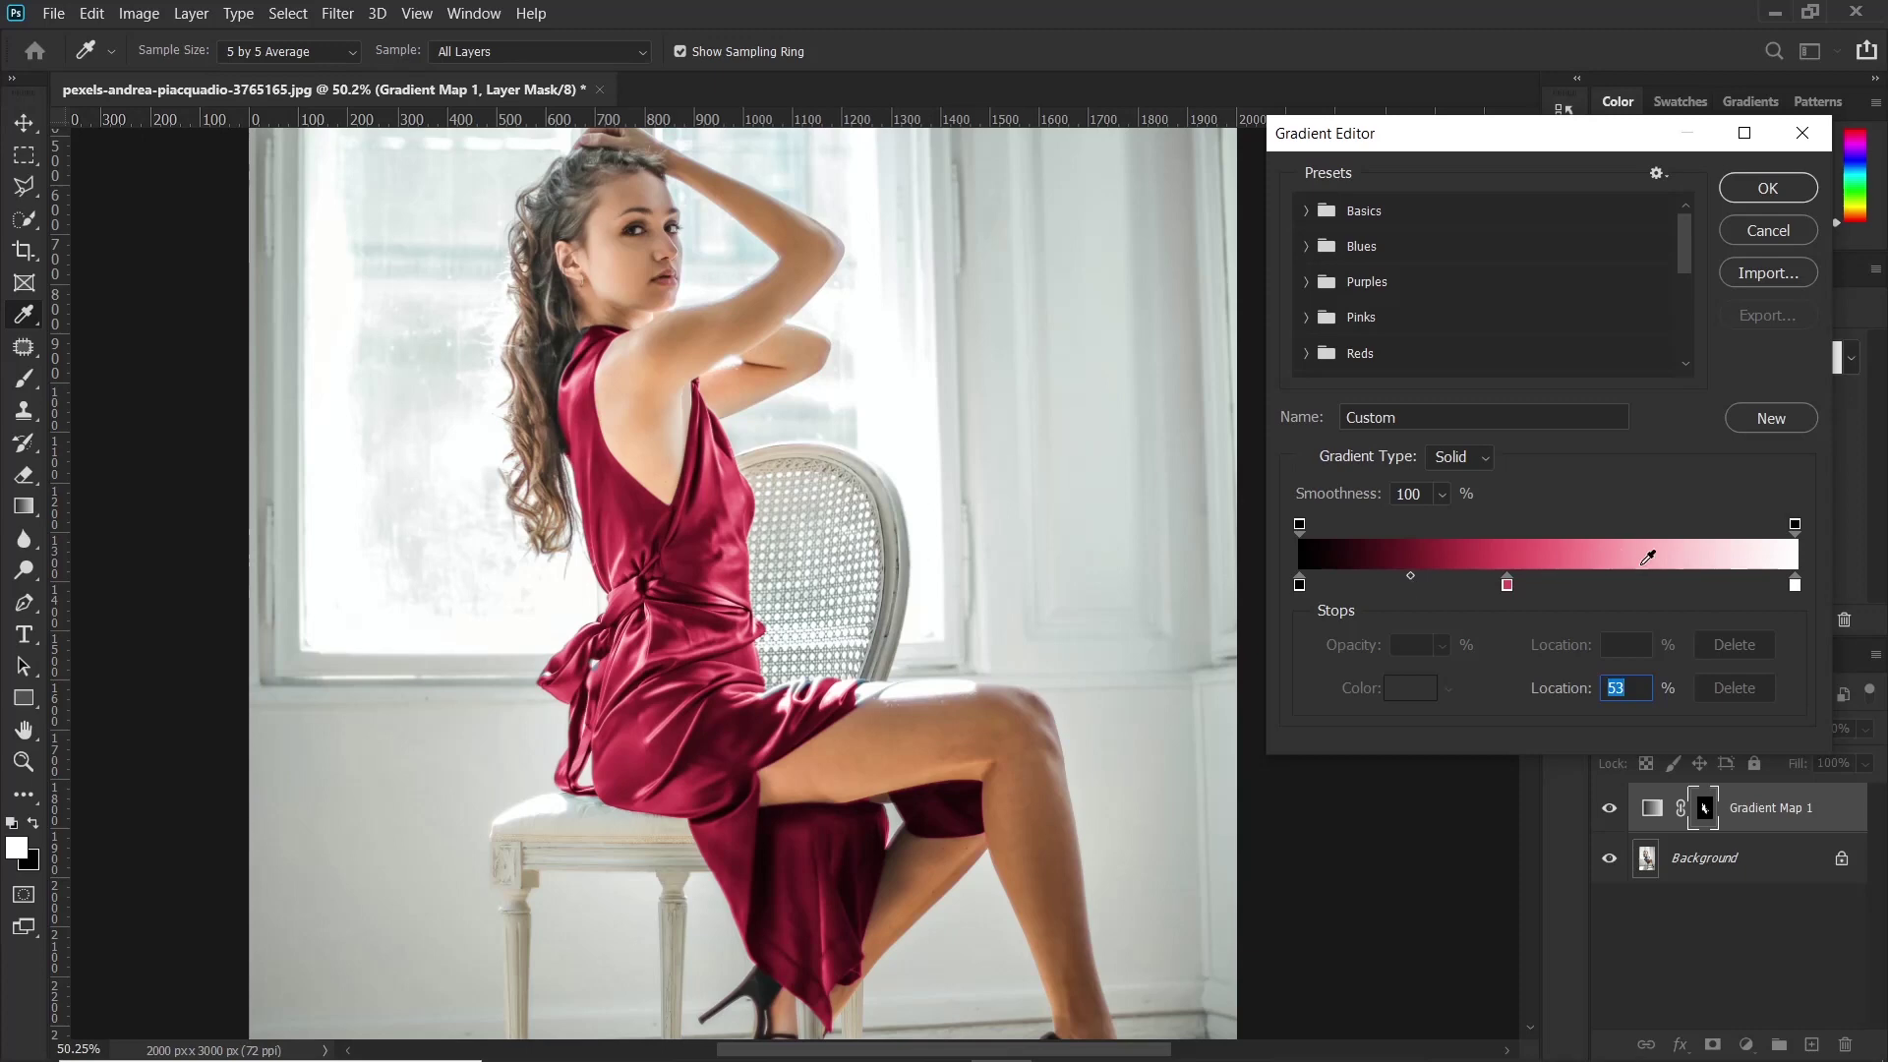
pyautogui.click(1782, 187)
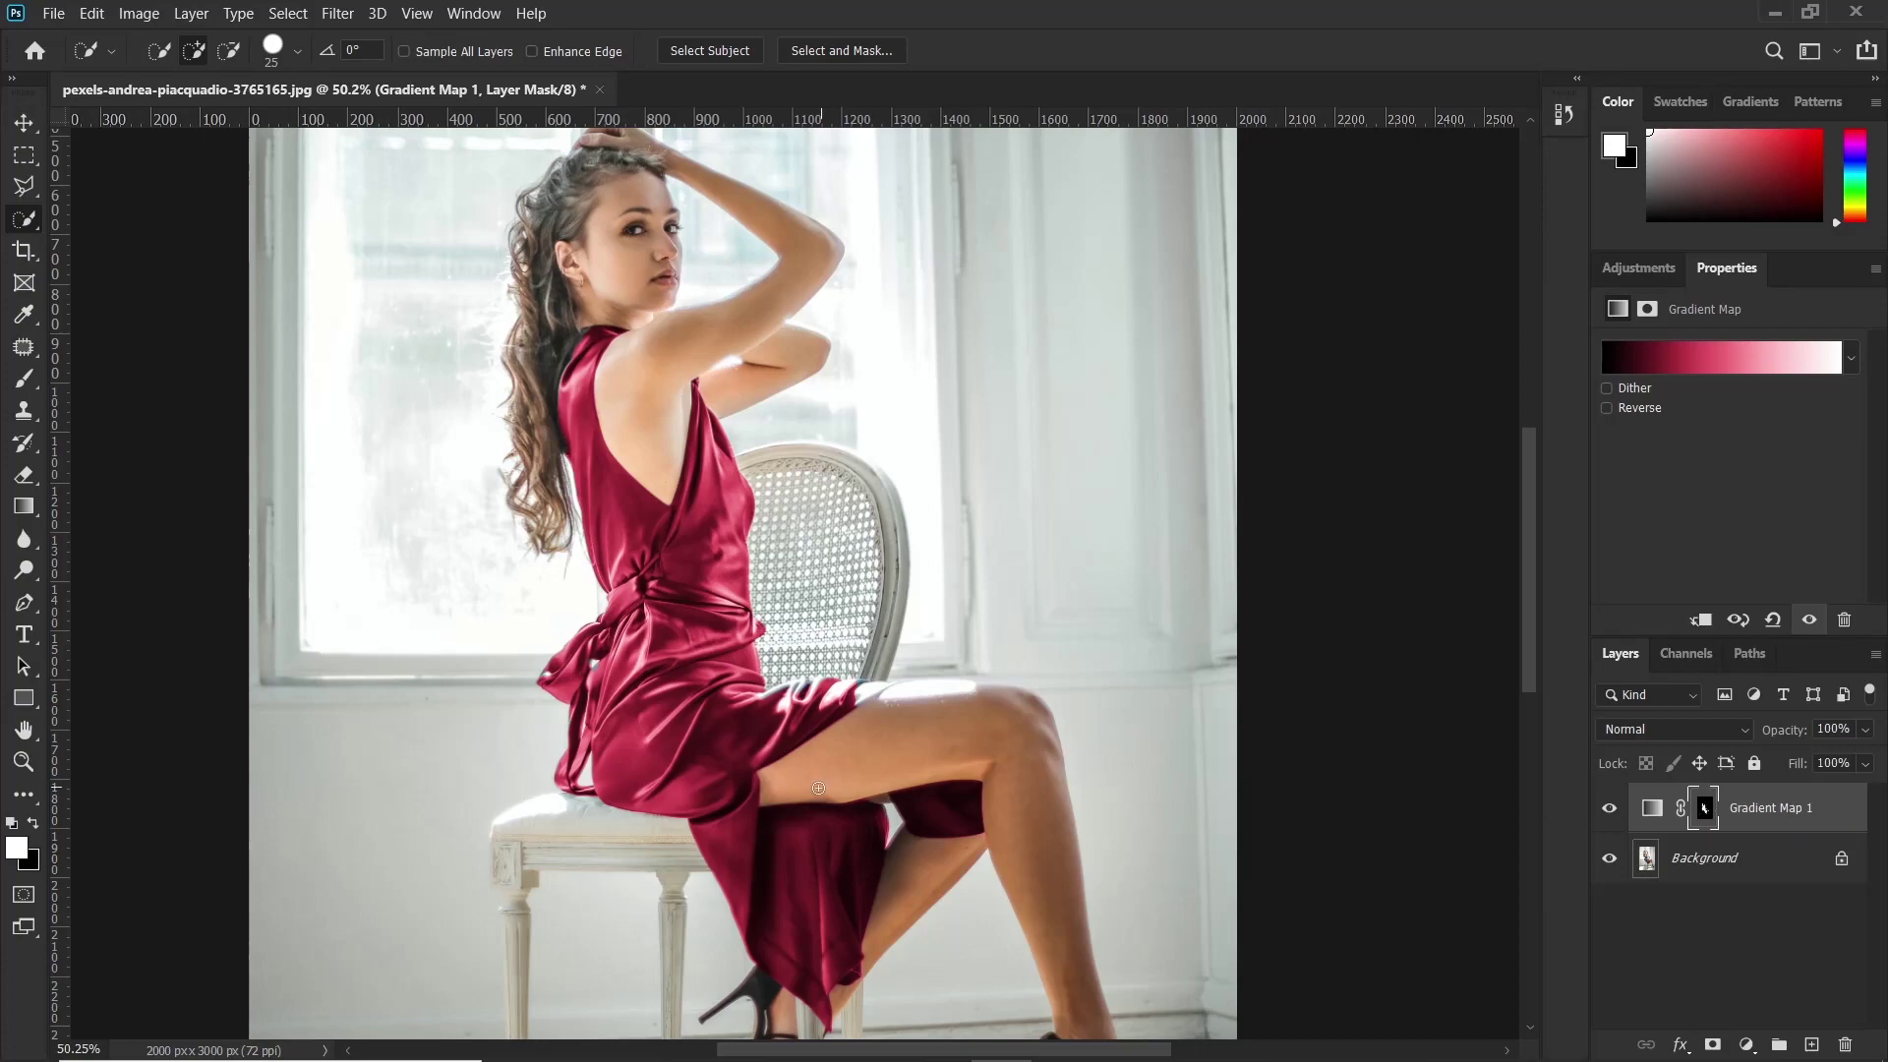
# Paint the Gradient Map mask in black with a size-20 brush along the skirt–thigh edge.
pyautogui.scroll(3, 773, 743)
pyautogui.scroll(3, 808, 721)
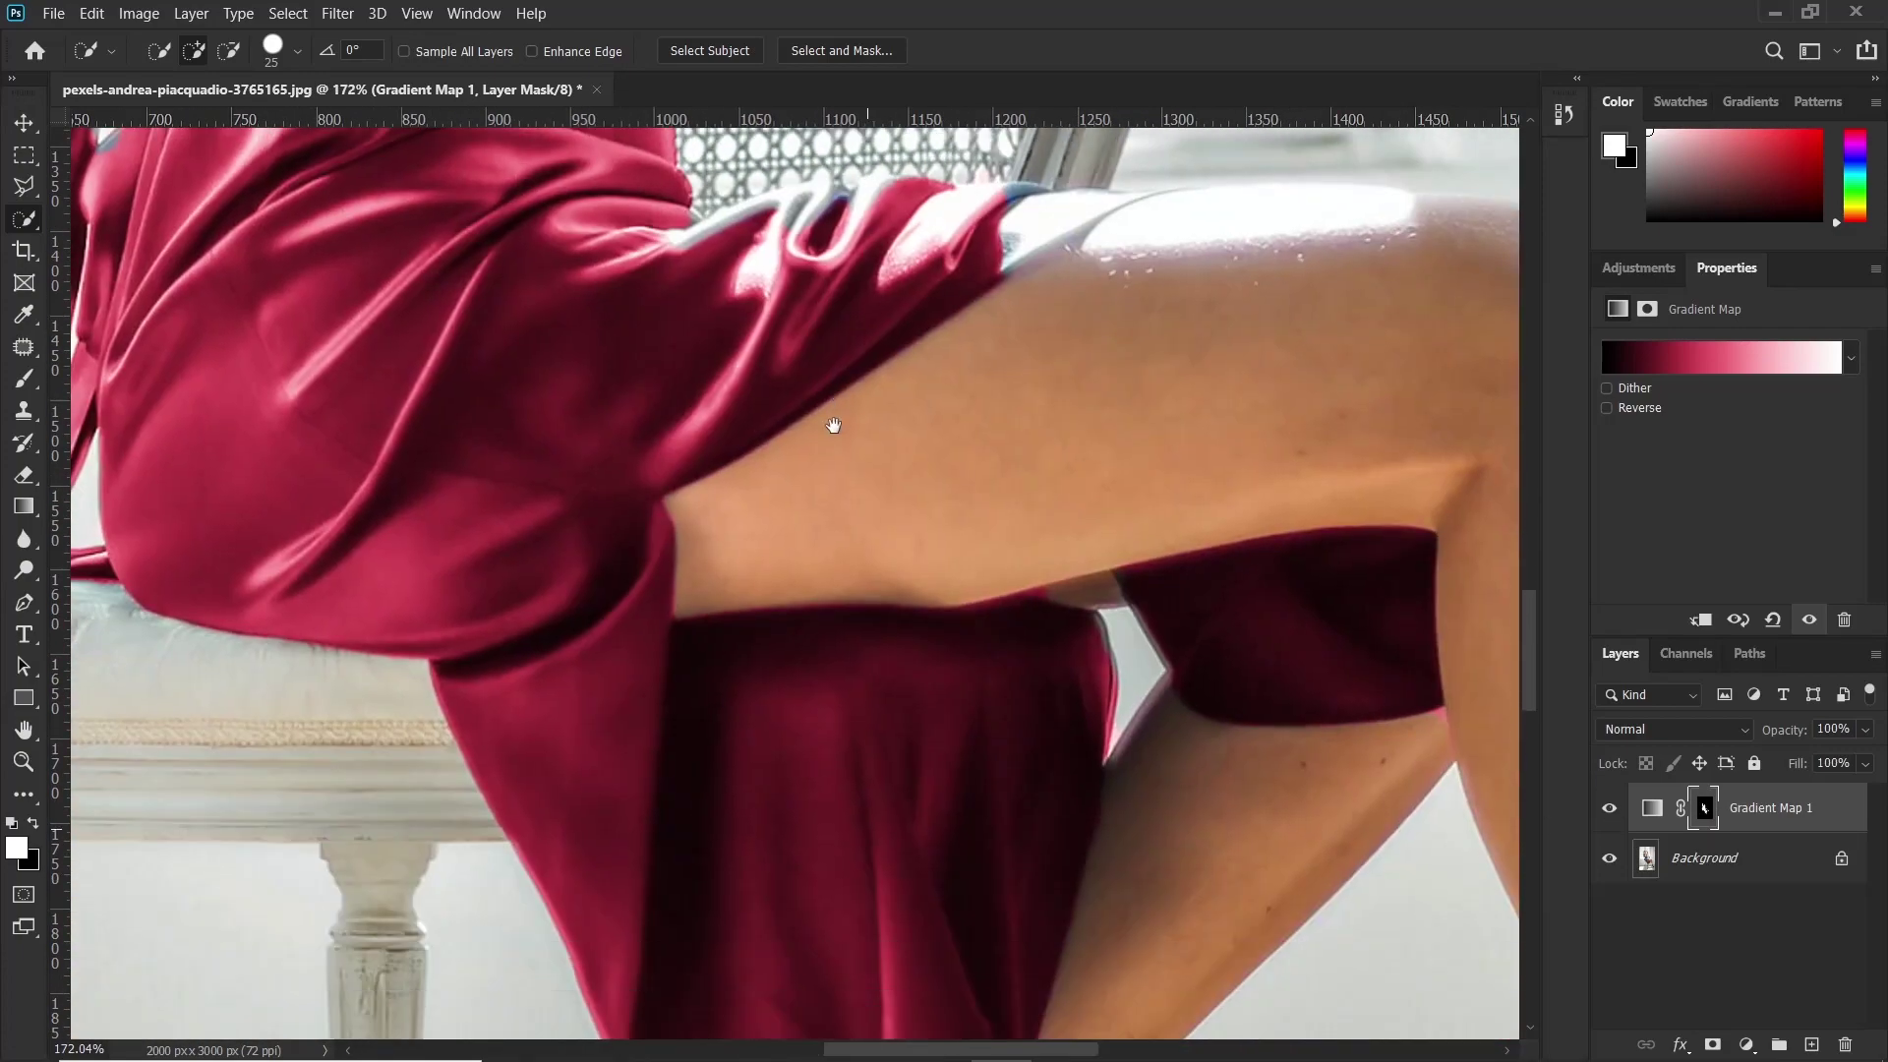
pyautogui.scroll(-1, 835, 422)
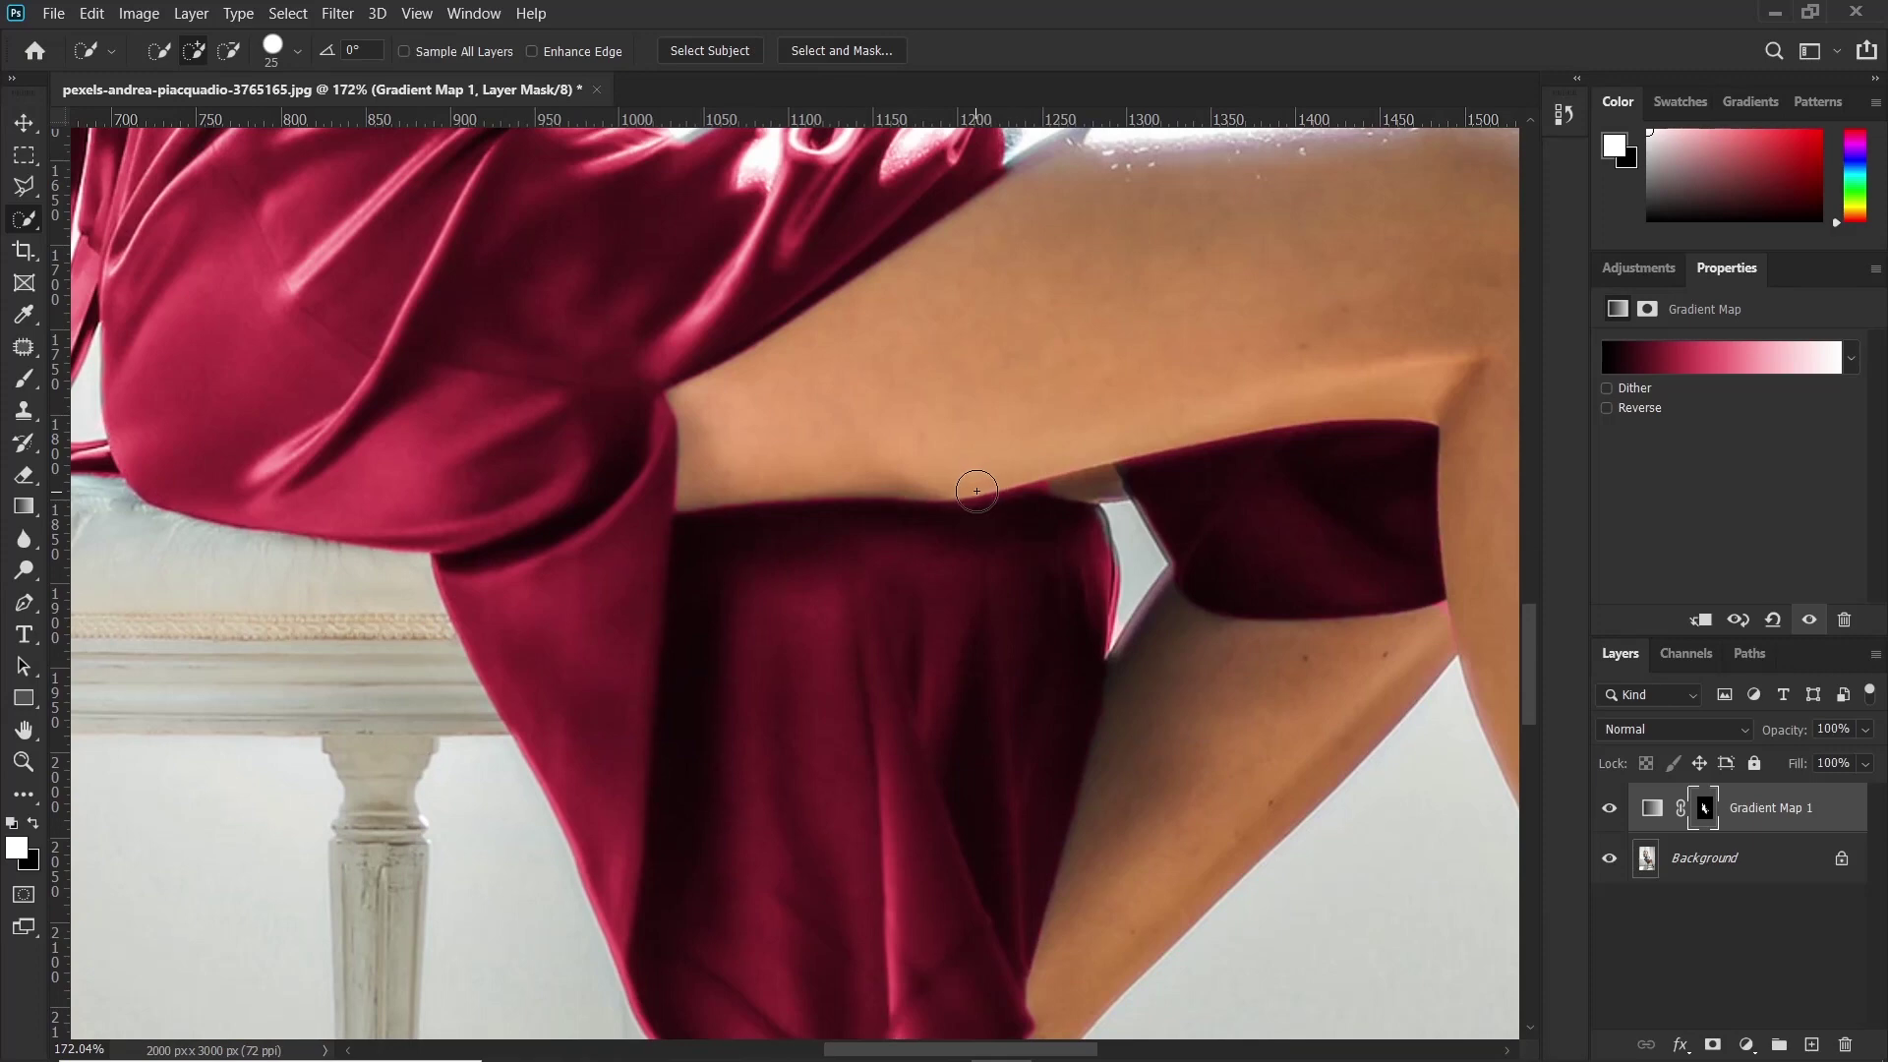
pyautogui.click(1704, 808)
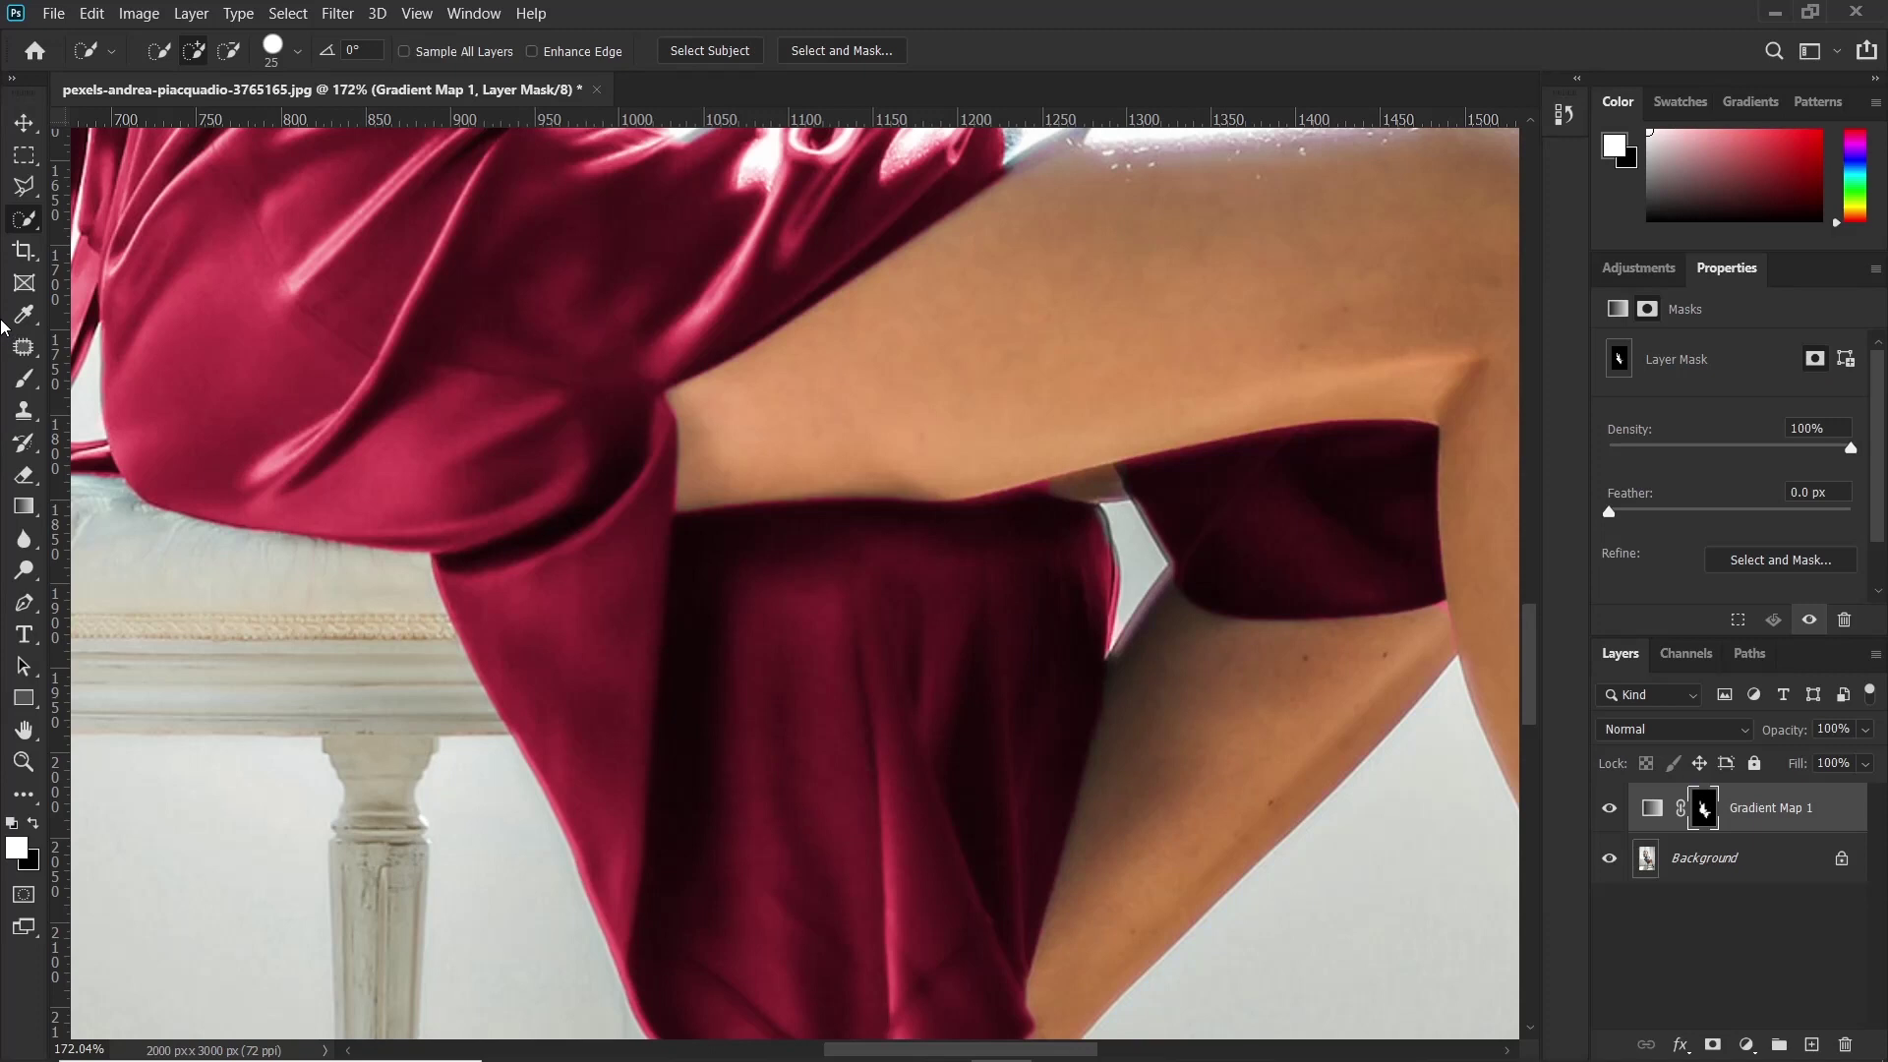
pyautogui.click(25, 379)
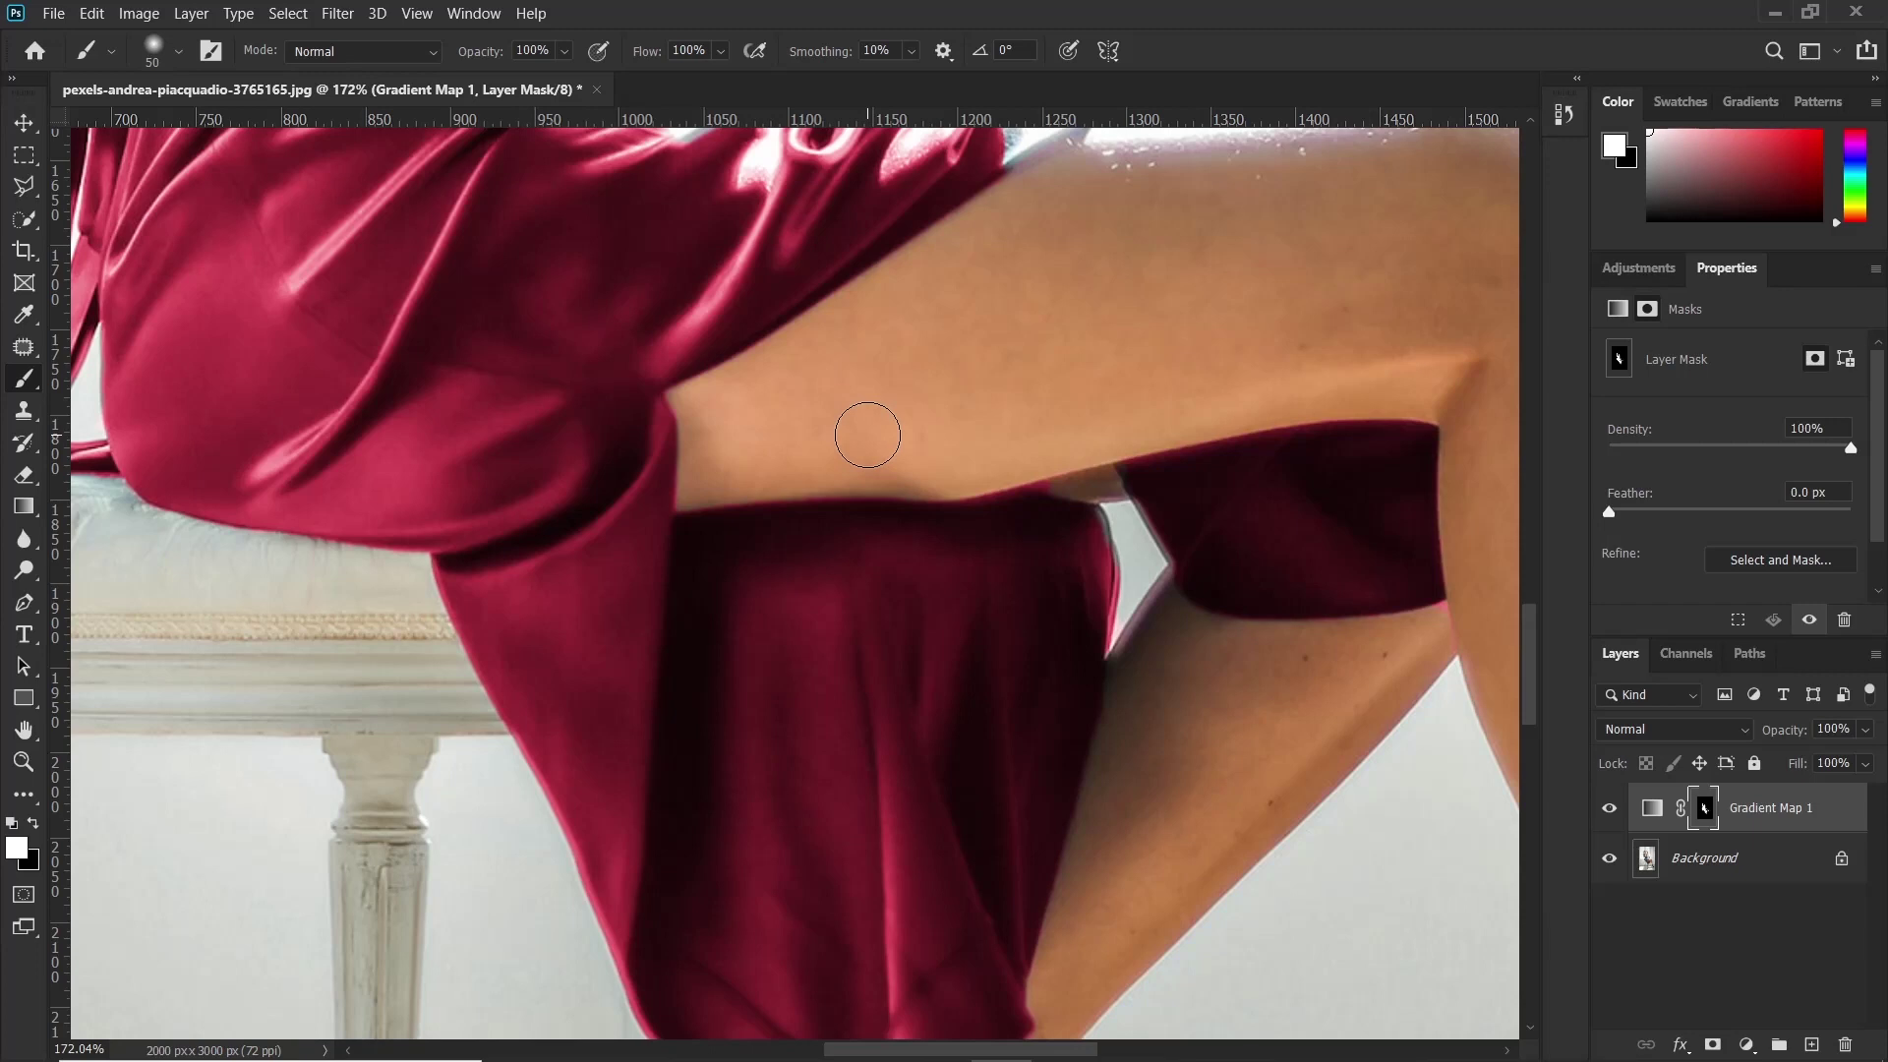
pyautogui.scroll(2, 1002, 463)
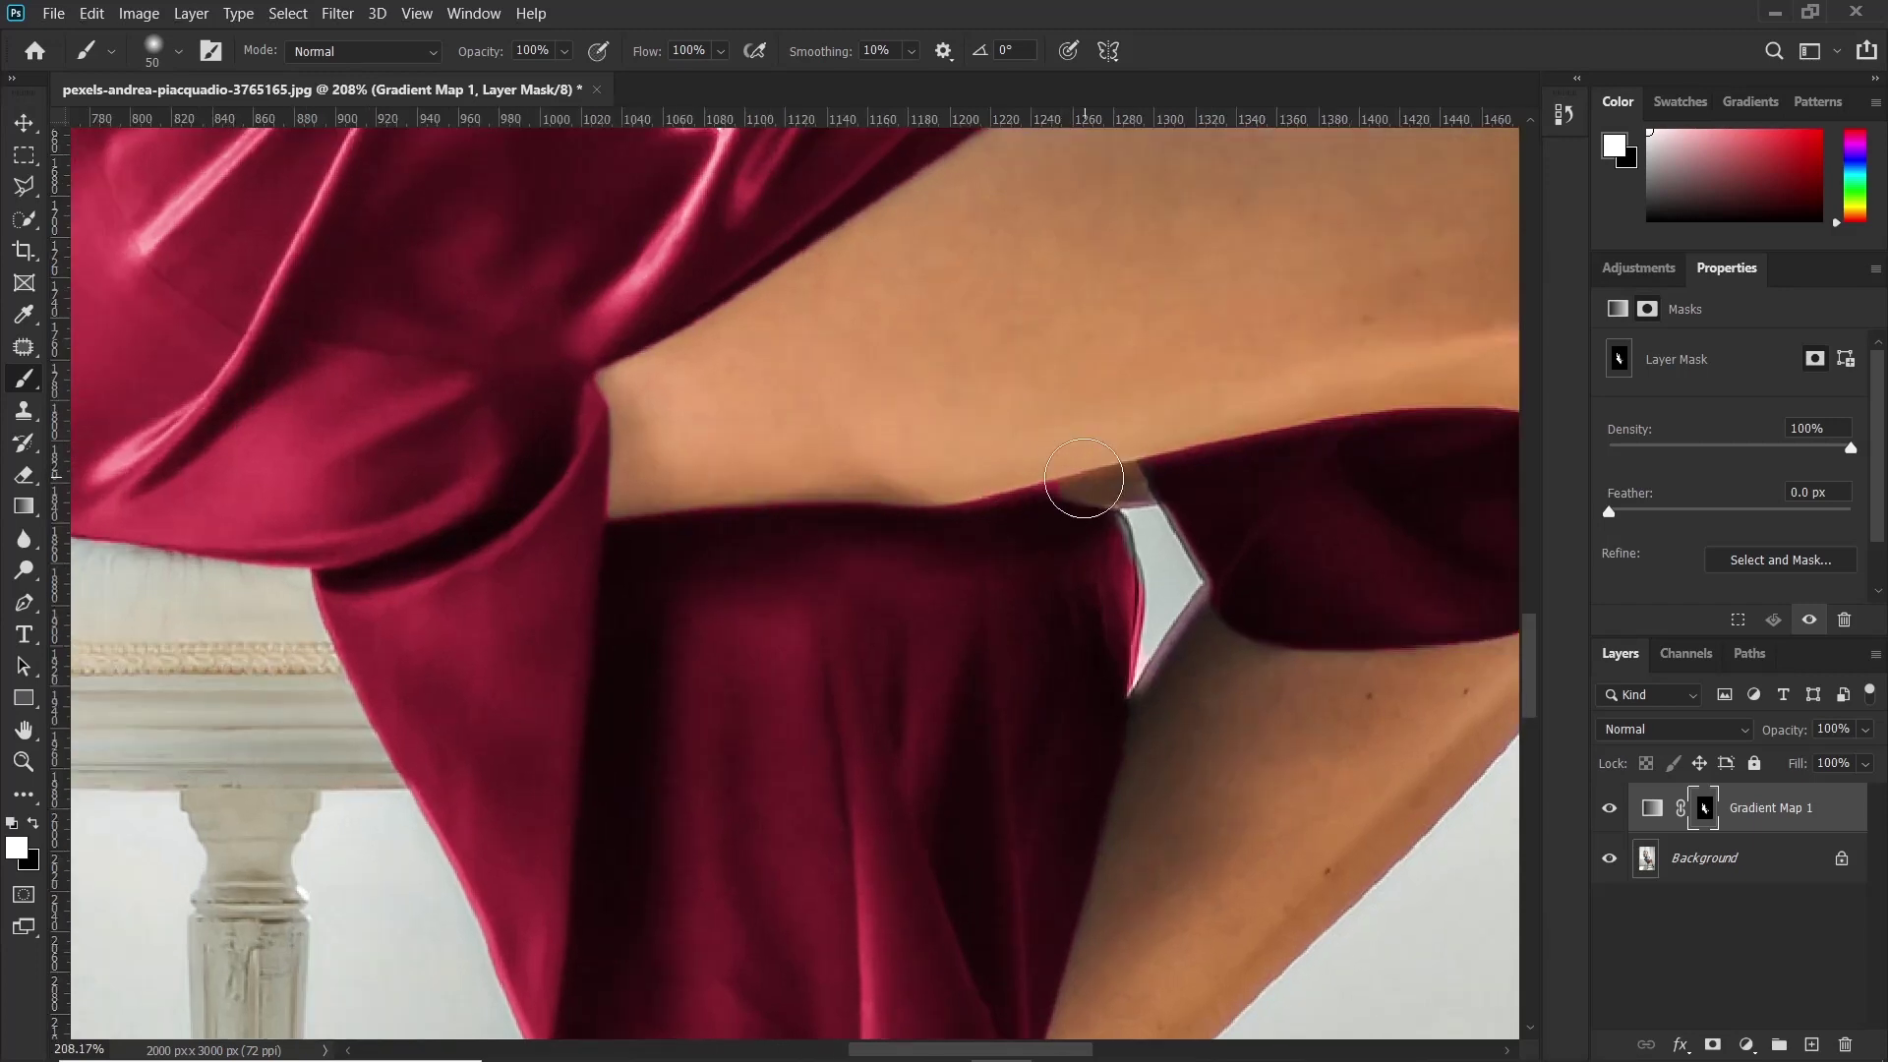
pyautogui.moveTo(1083, 478)
pyautogui.mouseDown()
pyautogui.moveTo(958, 506)
pyautogui.moveTo(688, 503)
pyautogui.moveTo(742, 455)
pyautogui.moveTo(1021, 462)
pyautogui.mouseUp()
pyautogui.press('x')
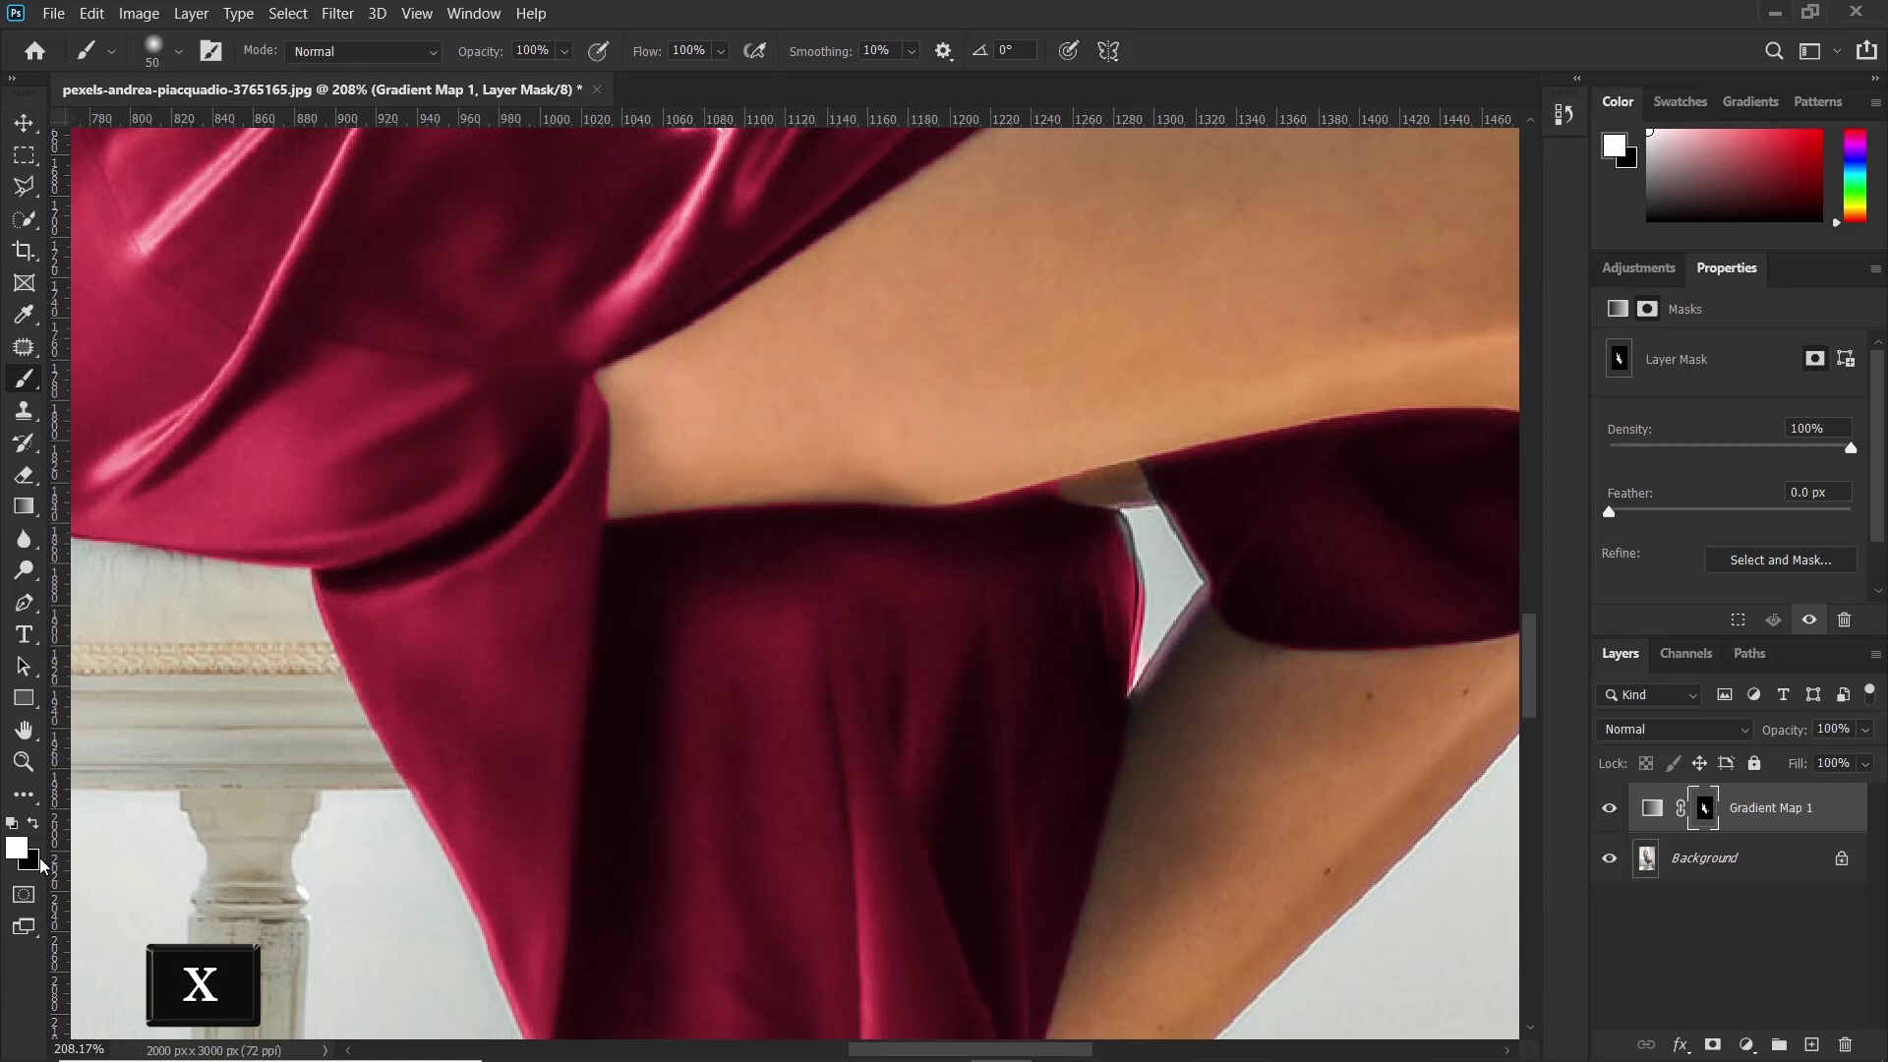
pyautogui.press('x')
pyautogui.press('[')
pyautogui.press('[')
pyautogui.press('[')
pyautogui.press('[')
pyautogui.press('[')
pyautogui.press('[')
pyautogui.press('[')
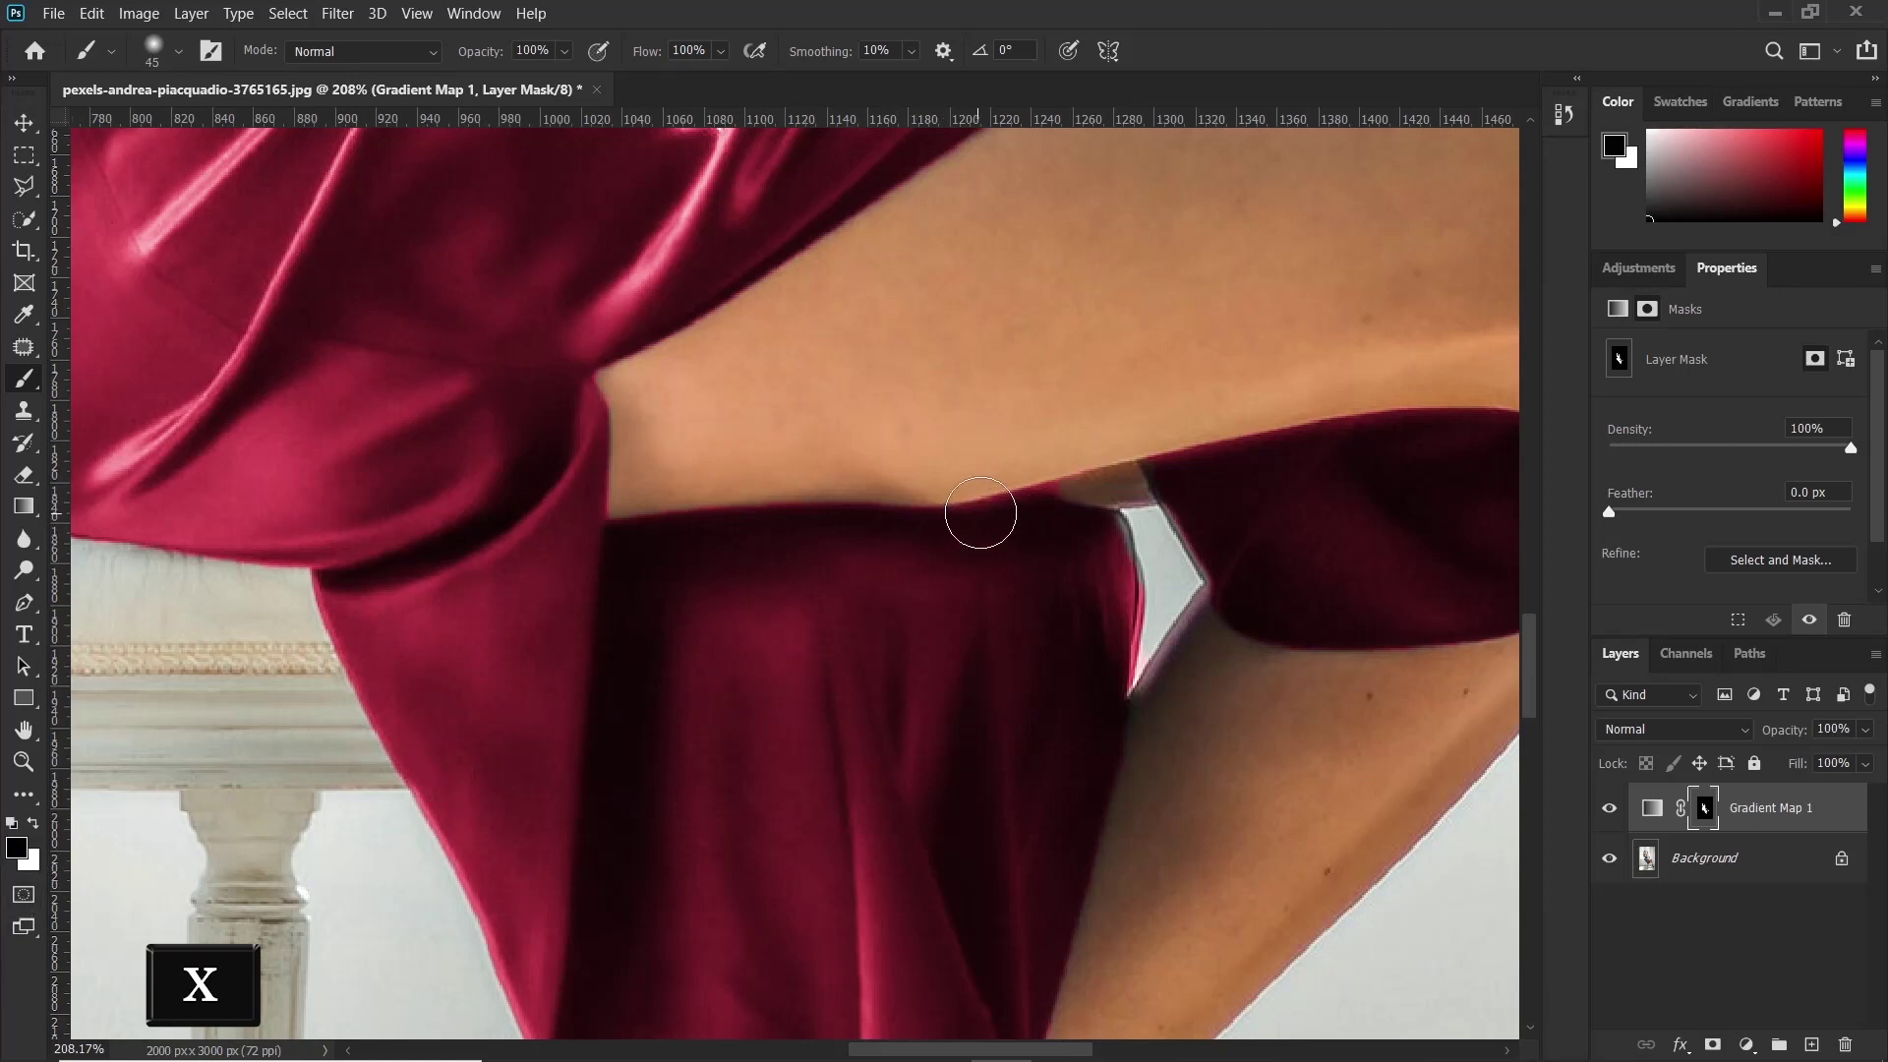
pyautogui.press(']')
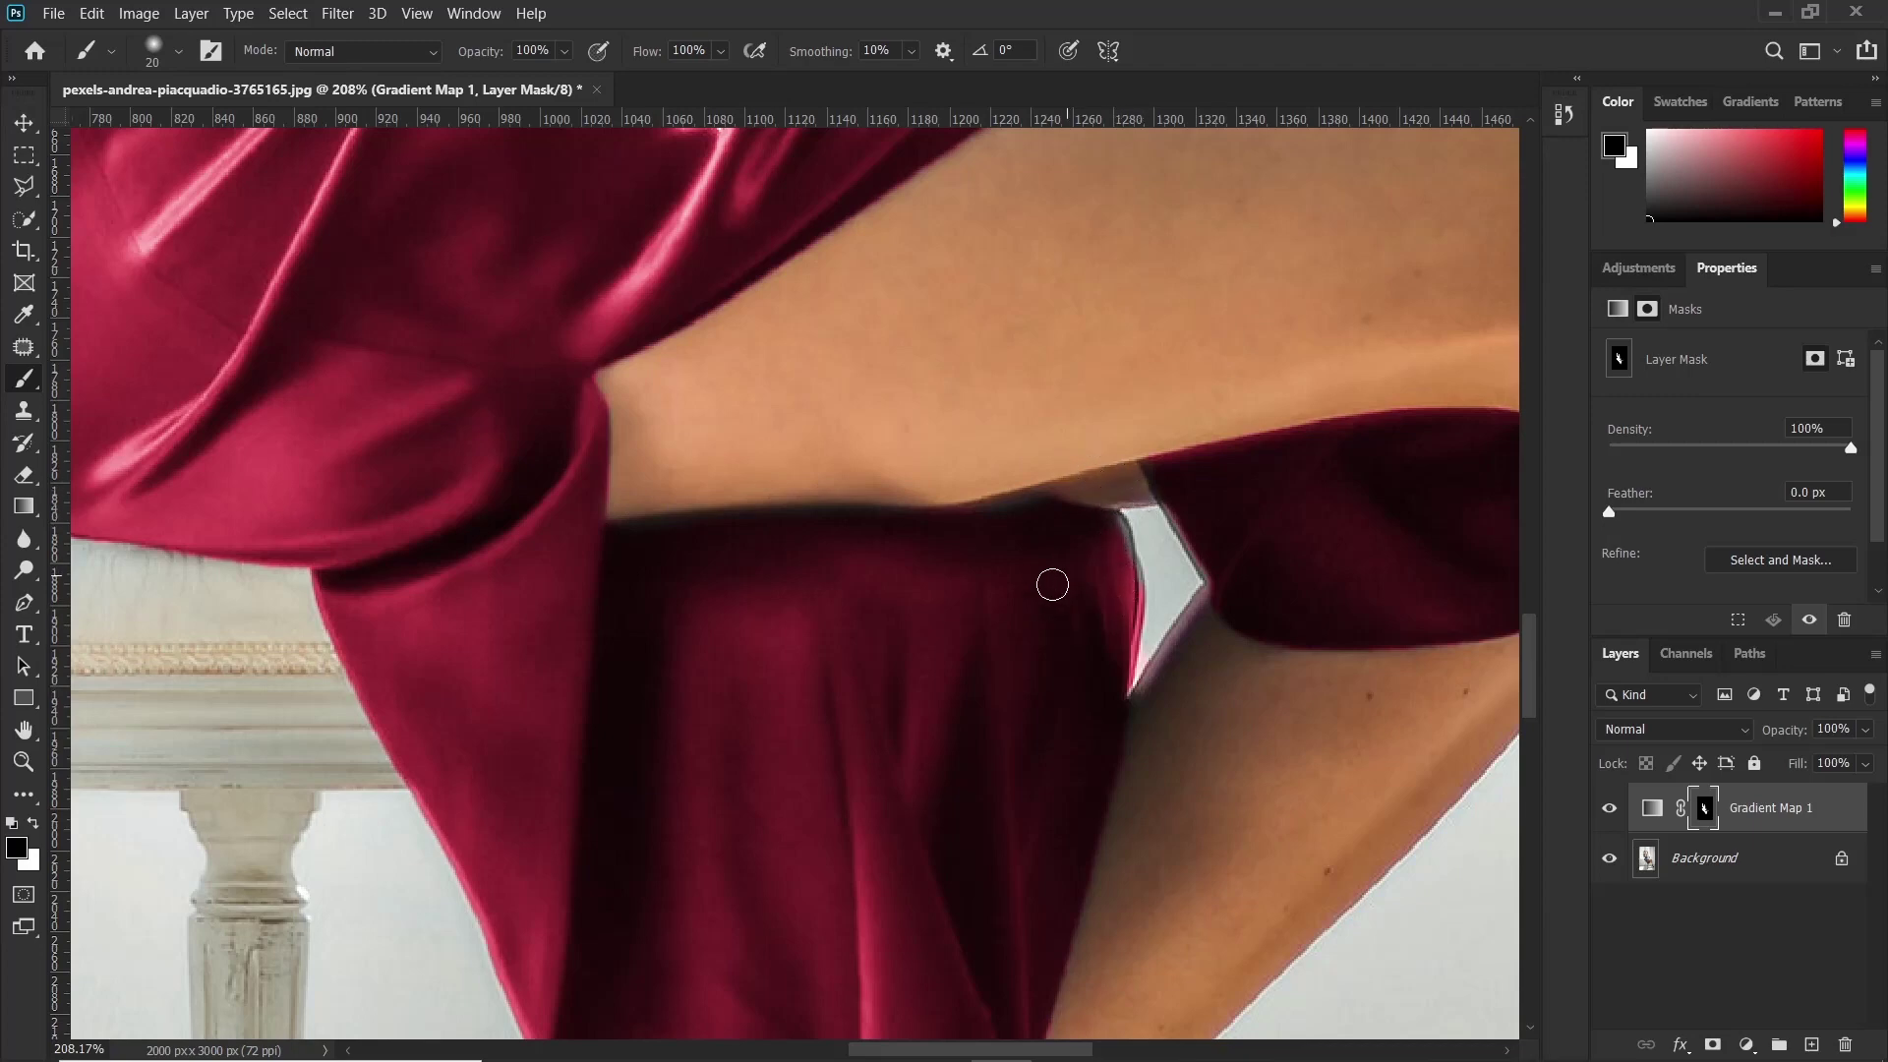
pyautogui.keyDown('alt'); pyautogui.scroll(-5, 737, 599); pyautogui.keyUp('alt')
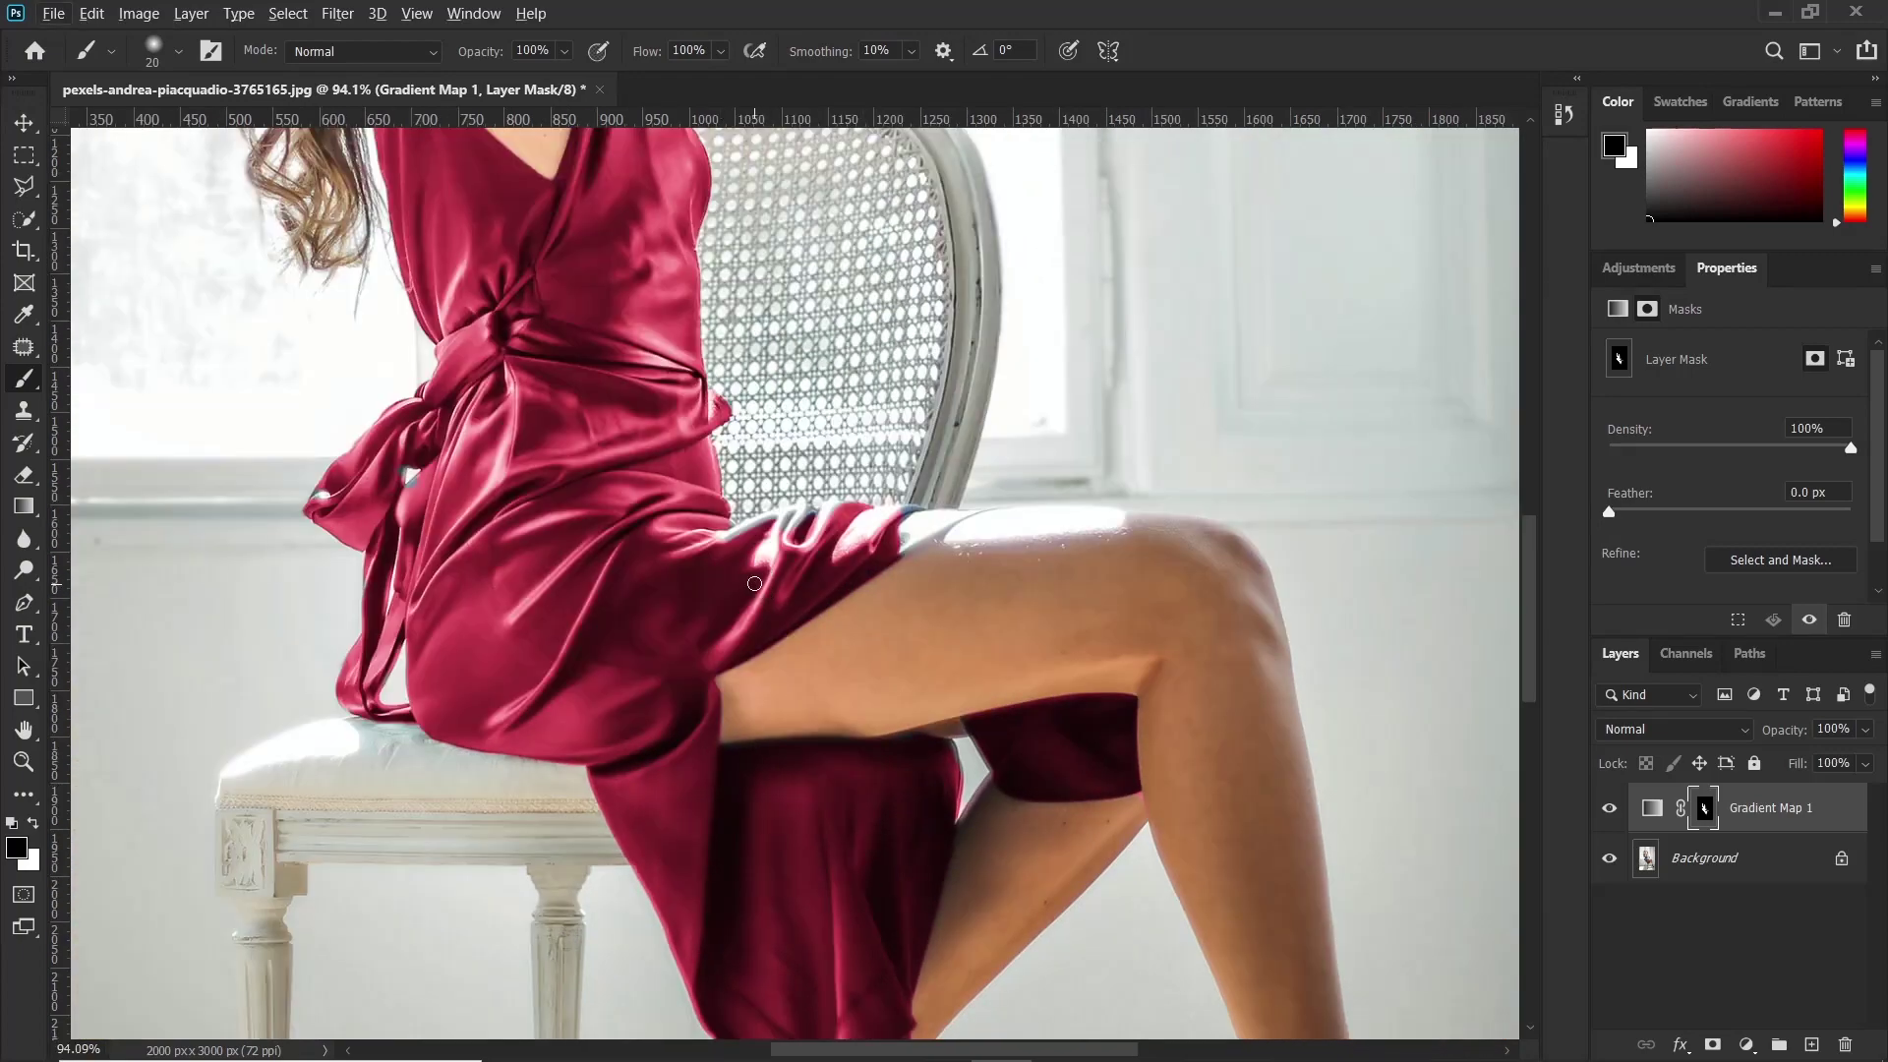
# Paint white on the mask to turn the blue-grey fringes near the bow red.
pyautogui.keyDown('alt'); pyautogui.scroll(8, 375, 526); pyautogui.keyUp('alt')
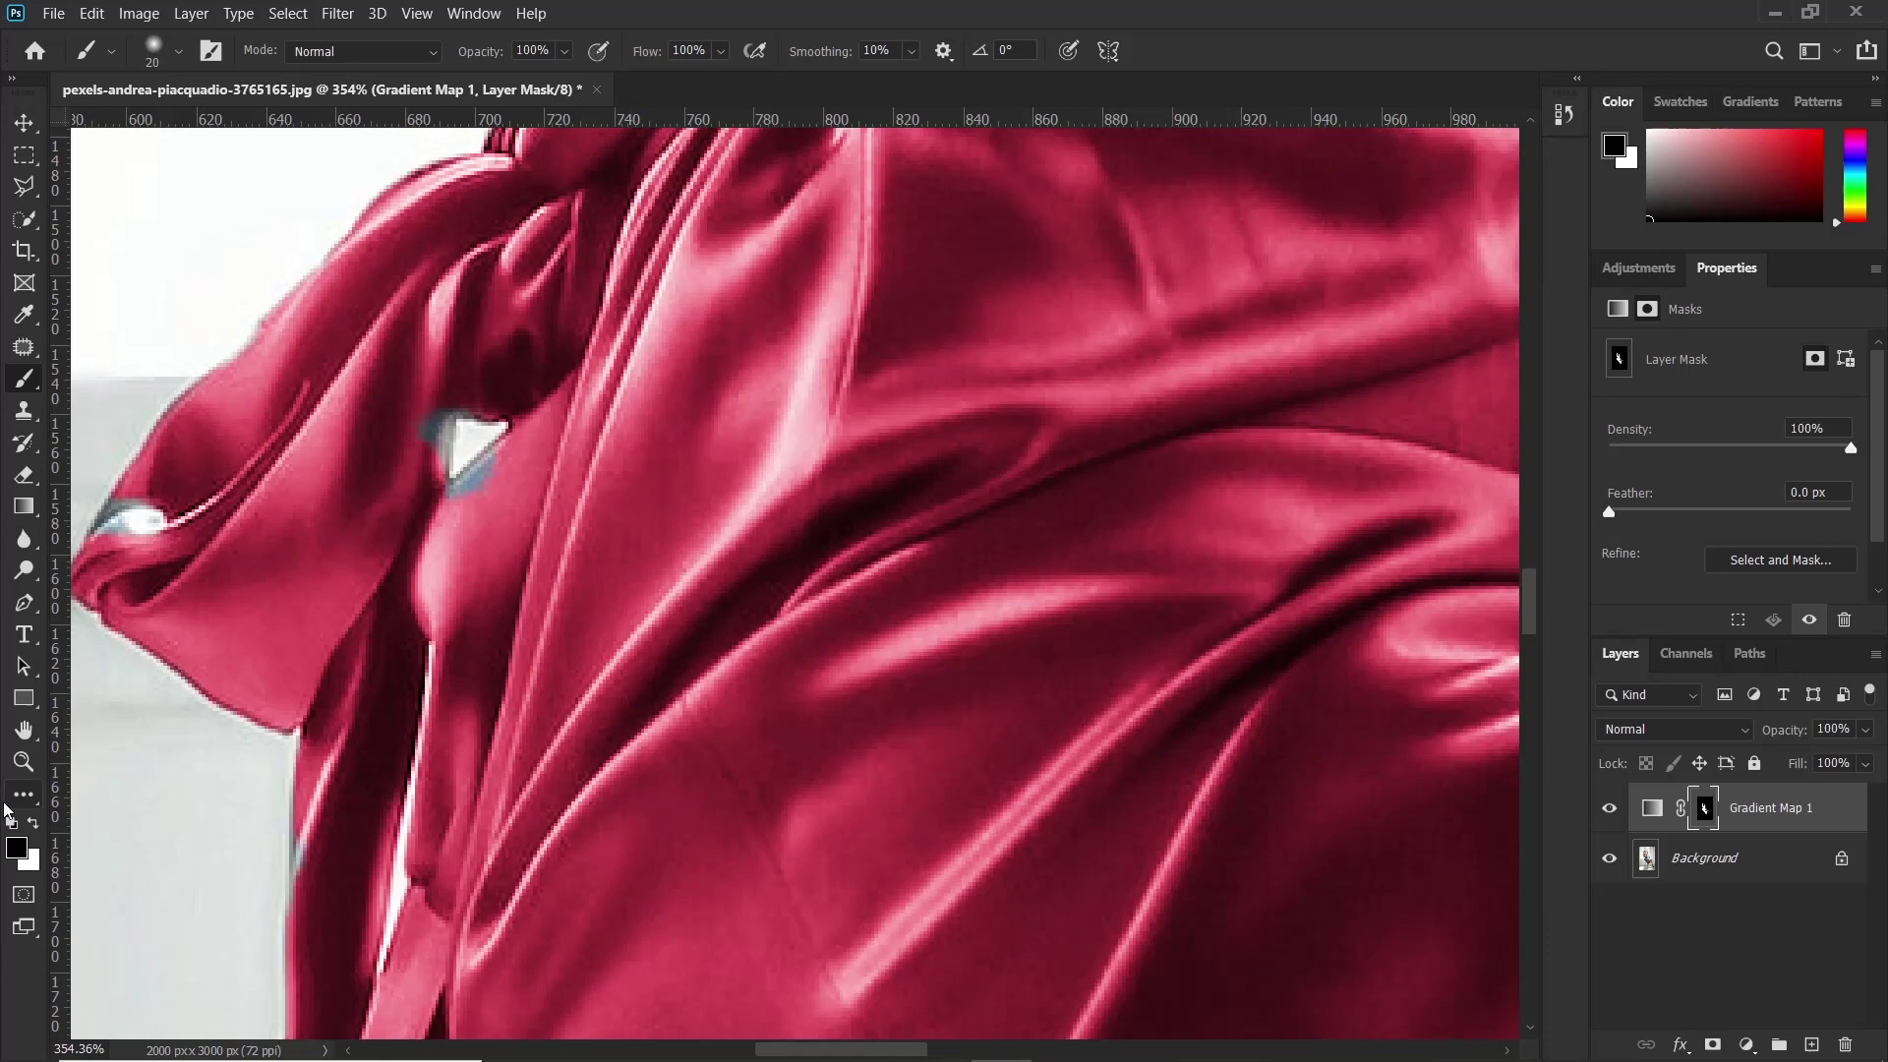
pyautogui.press('x')
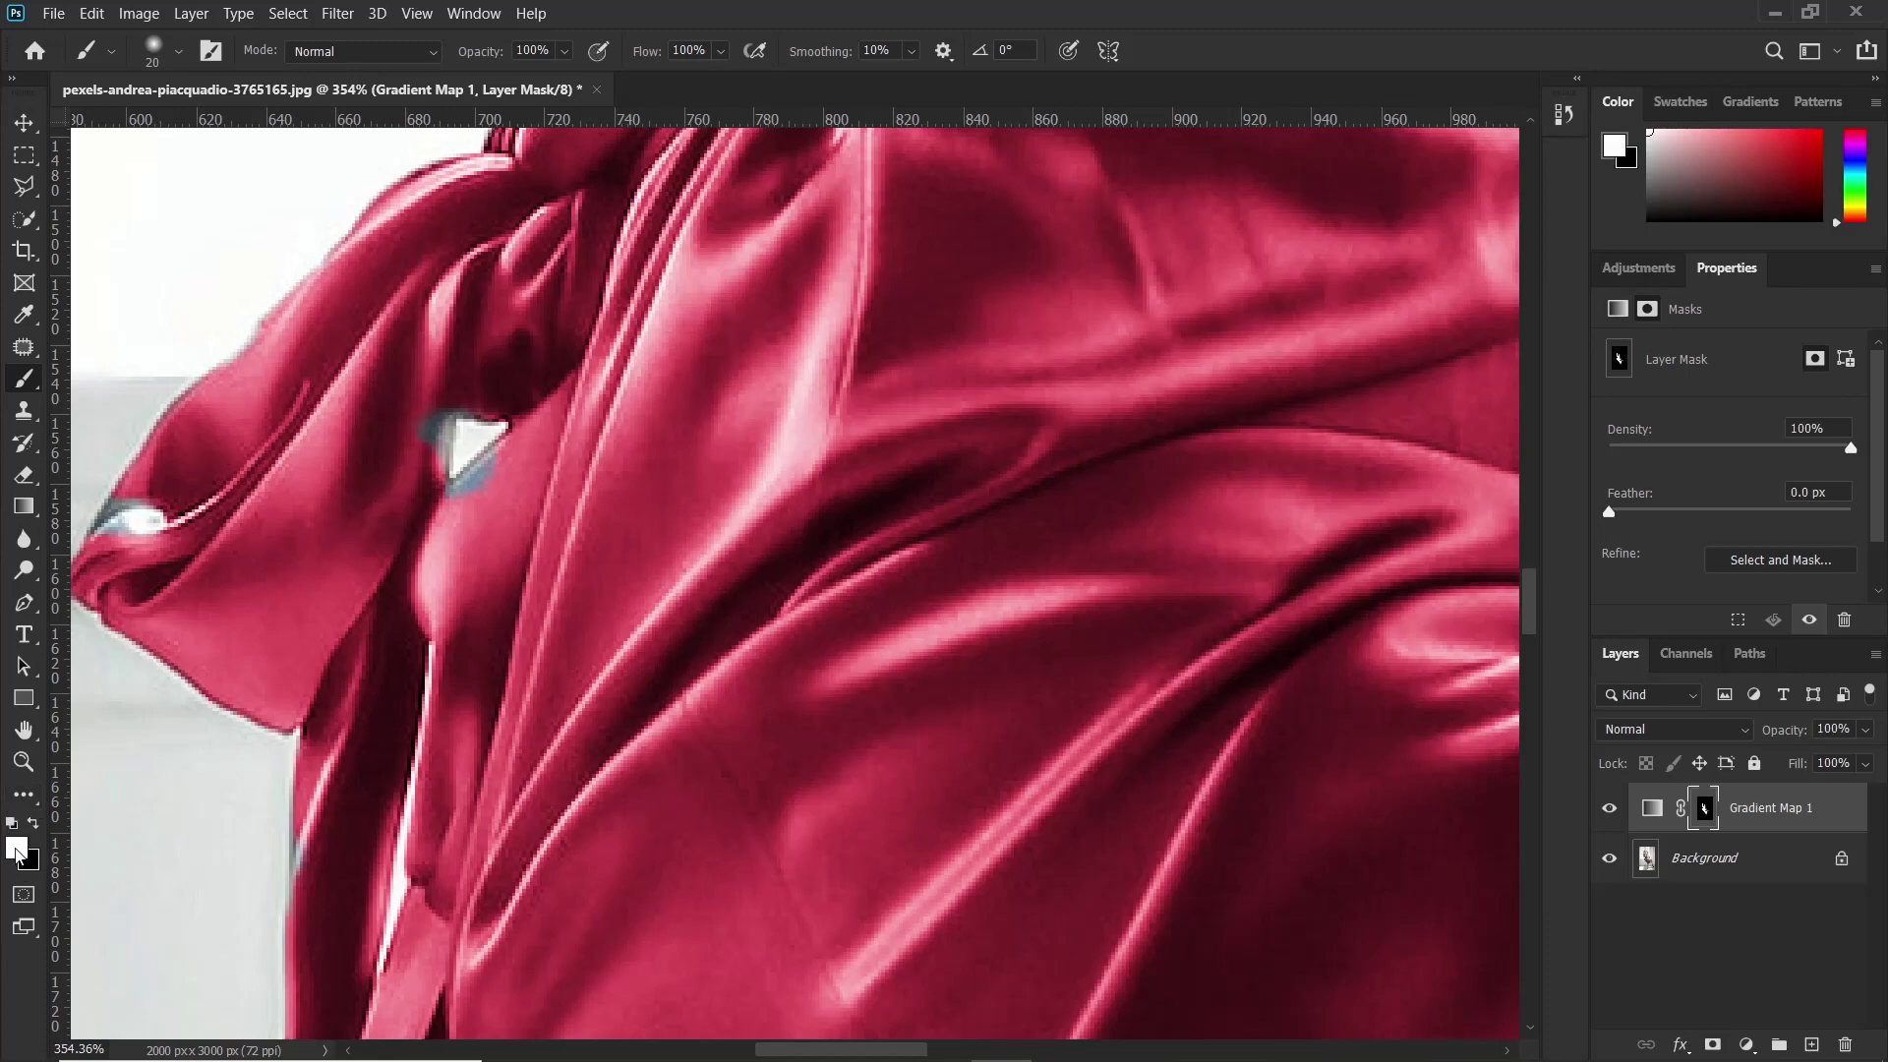
pyautogui.moveTo(477, 512)
pyautogui.mouseDown()
pyautogui.moveTo(516, 474)
pyautogui.moveTo(438, 509)
pyautogui.moveTo(435, 405)
pyautogui.moveTo(416, 432)
pyautogui.moveTo(476, 390)
pyautogui.moveTo(421, 447)
pyautogui.moveTo(453, 388)
pyautogui.moveTo(394, 413)
pyautogui.mouseUp()
pyautogui.moveTo(134, 467)
pyautogui.mouseDown()
pyautogui.moveTo(102, 543)
pyautogui.moveTo(165, 509)
pyautogui.moveTo(207, 512)
pyautogui.mouseUp()
# Paint over the remaining blue fringe along the dress edge above the thigh.
pyautogui.scroll(-5, 770, 632)
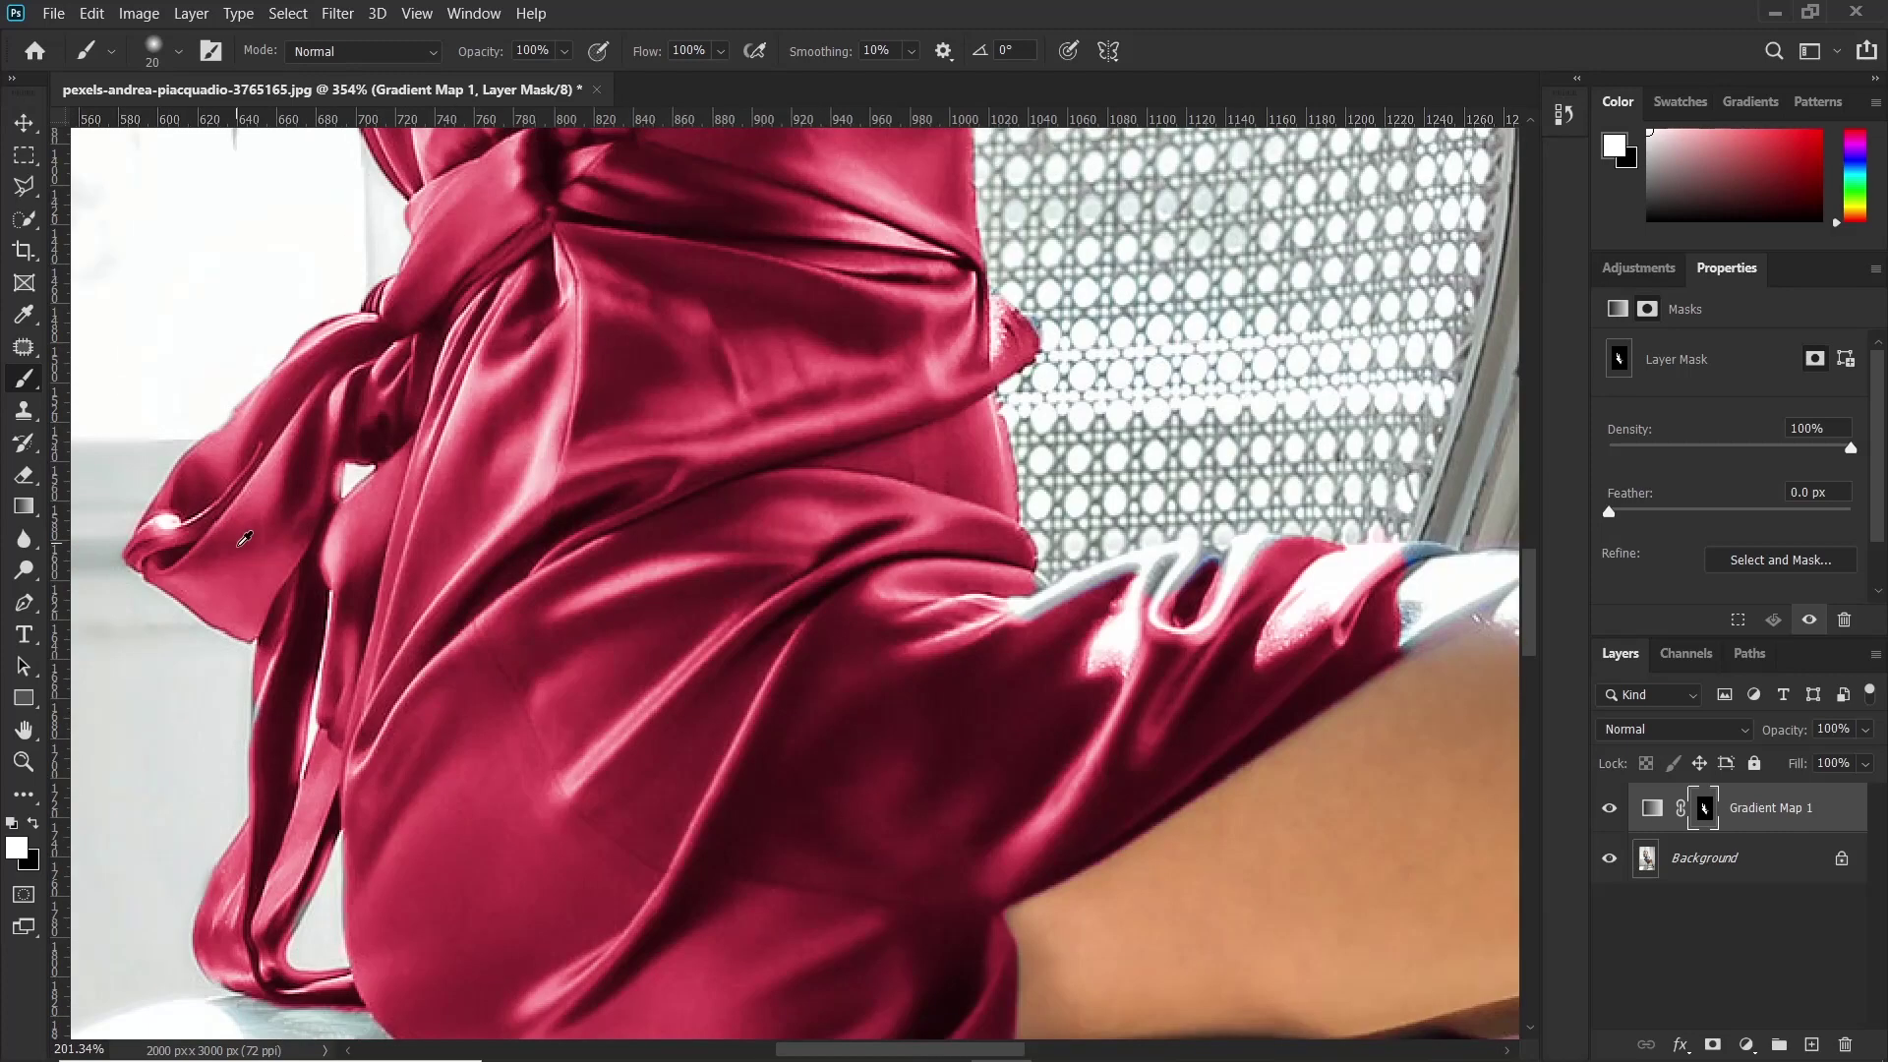
pyautogui.scroll(3, 769, 632)
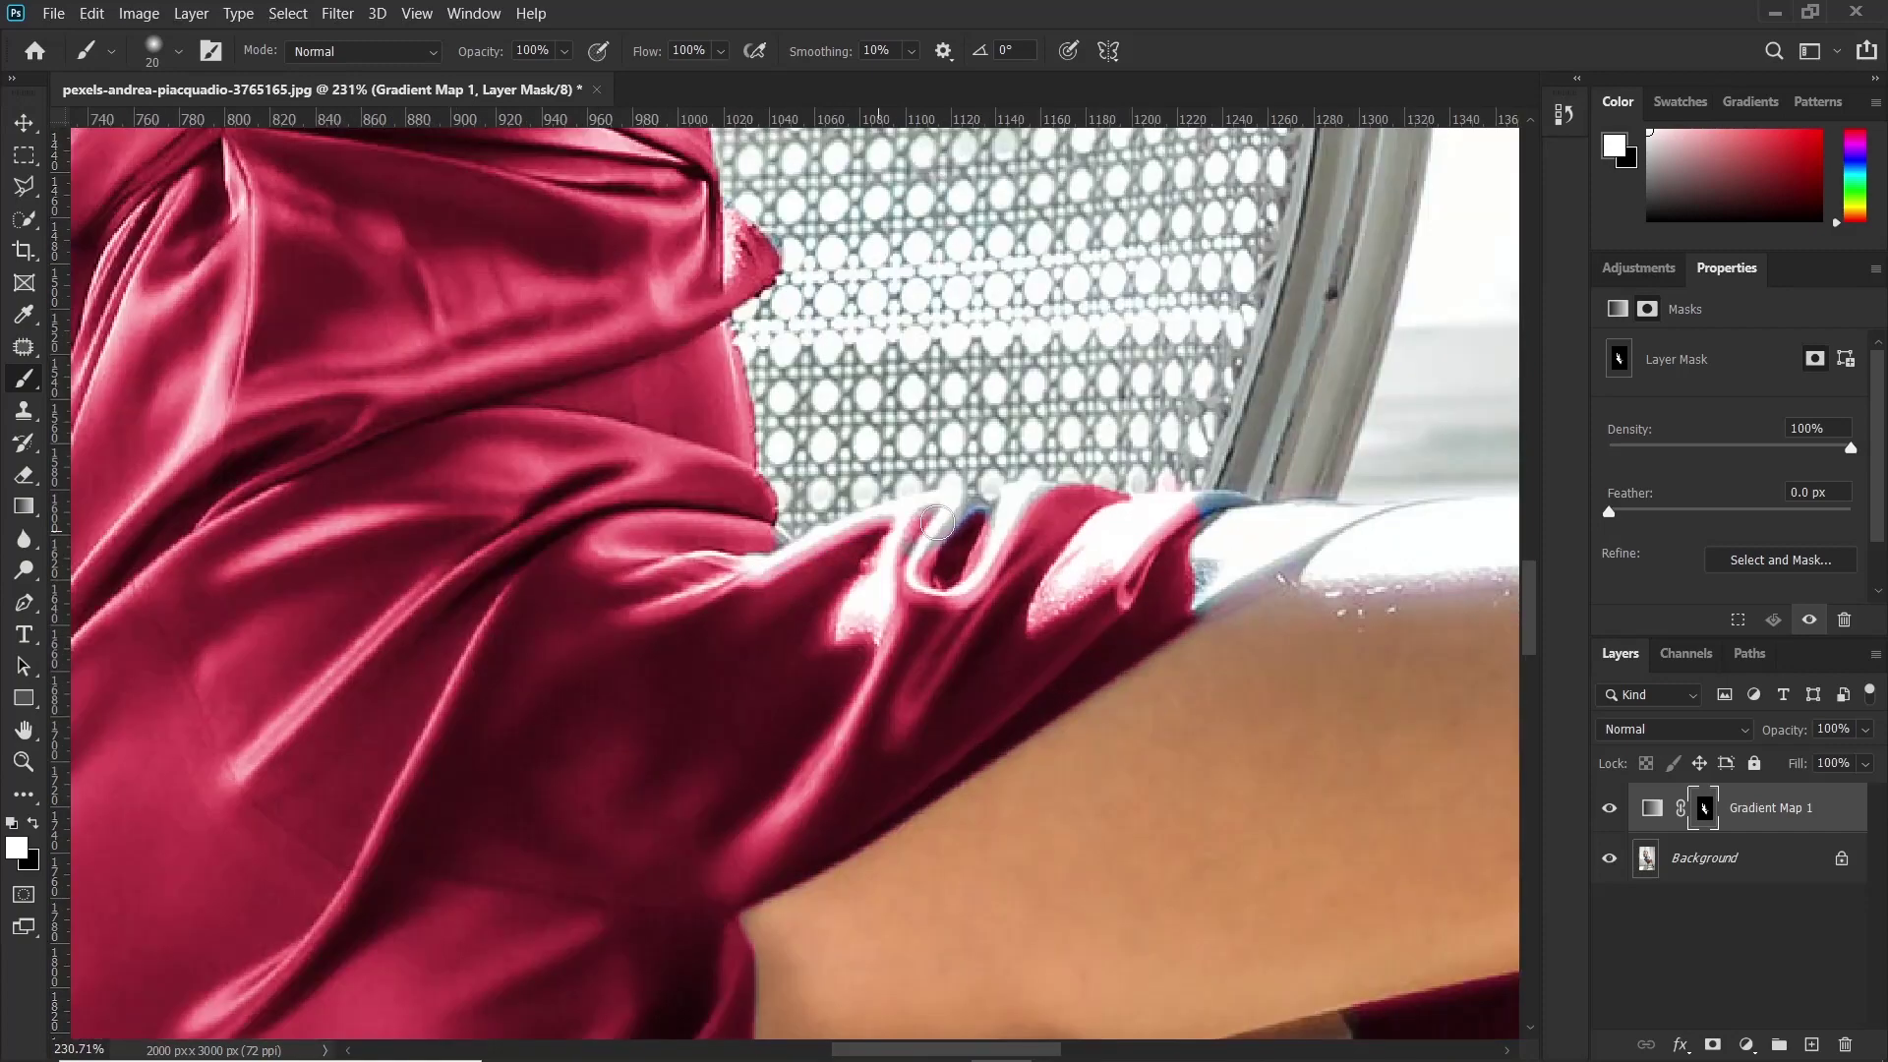
pyautogui.moveTo(929, 538)
pyautogui.mouseDown()
pyautogui.moveTo(1023, 509)
pyautogui.moveTo(1212, 517)
pyautogui.moveTo(1197, 538)
pyautogui.moveTo(779, 550)
pyautogui.mouseUp()
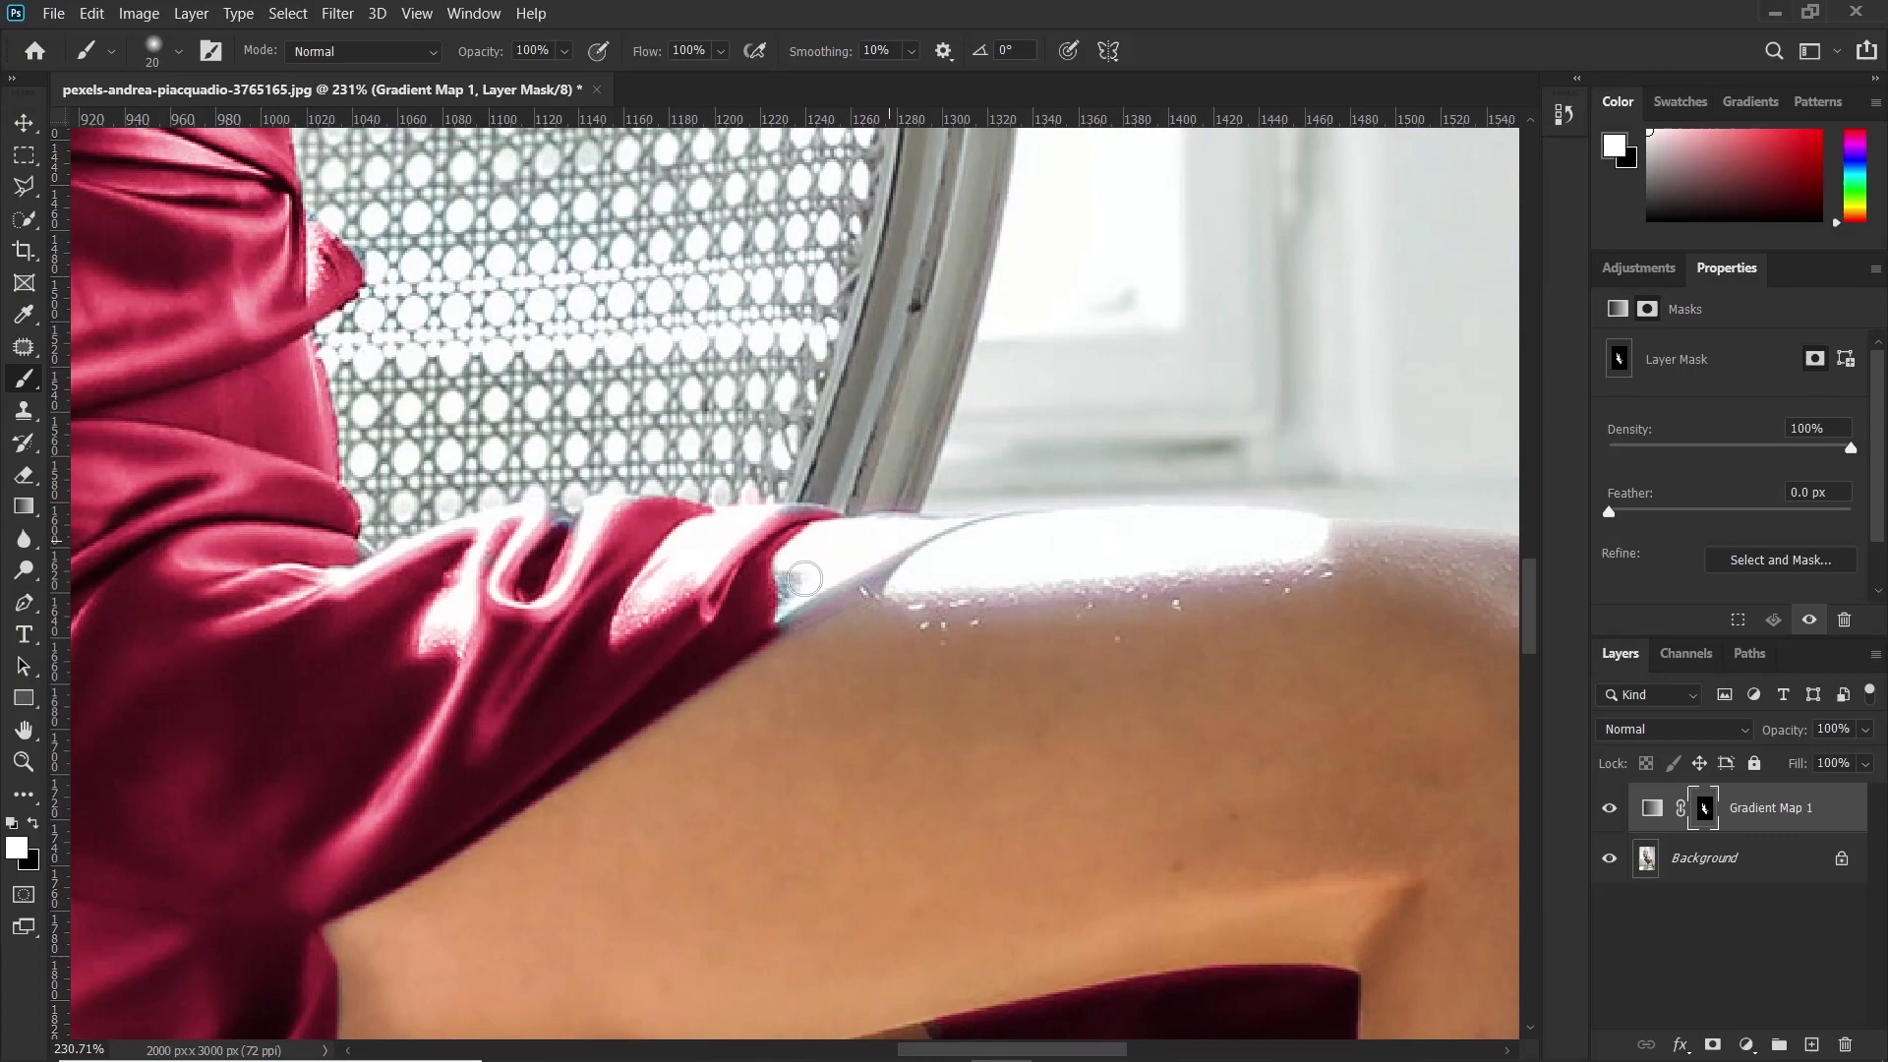
pyautogui.keyDown('alt'); pyautogui.scroll(-4, 689, 603); pyautogui.keyUp('alt')
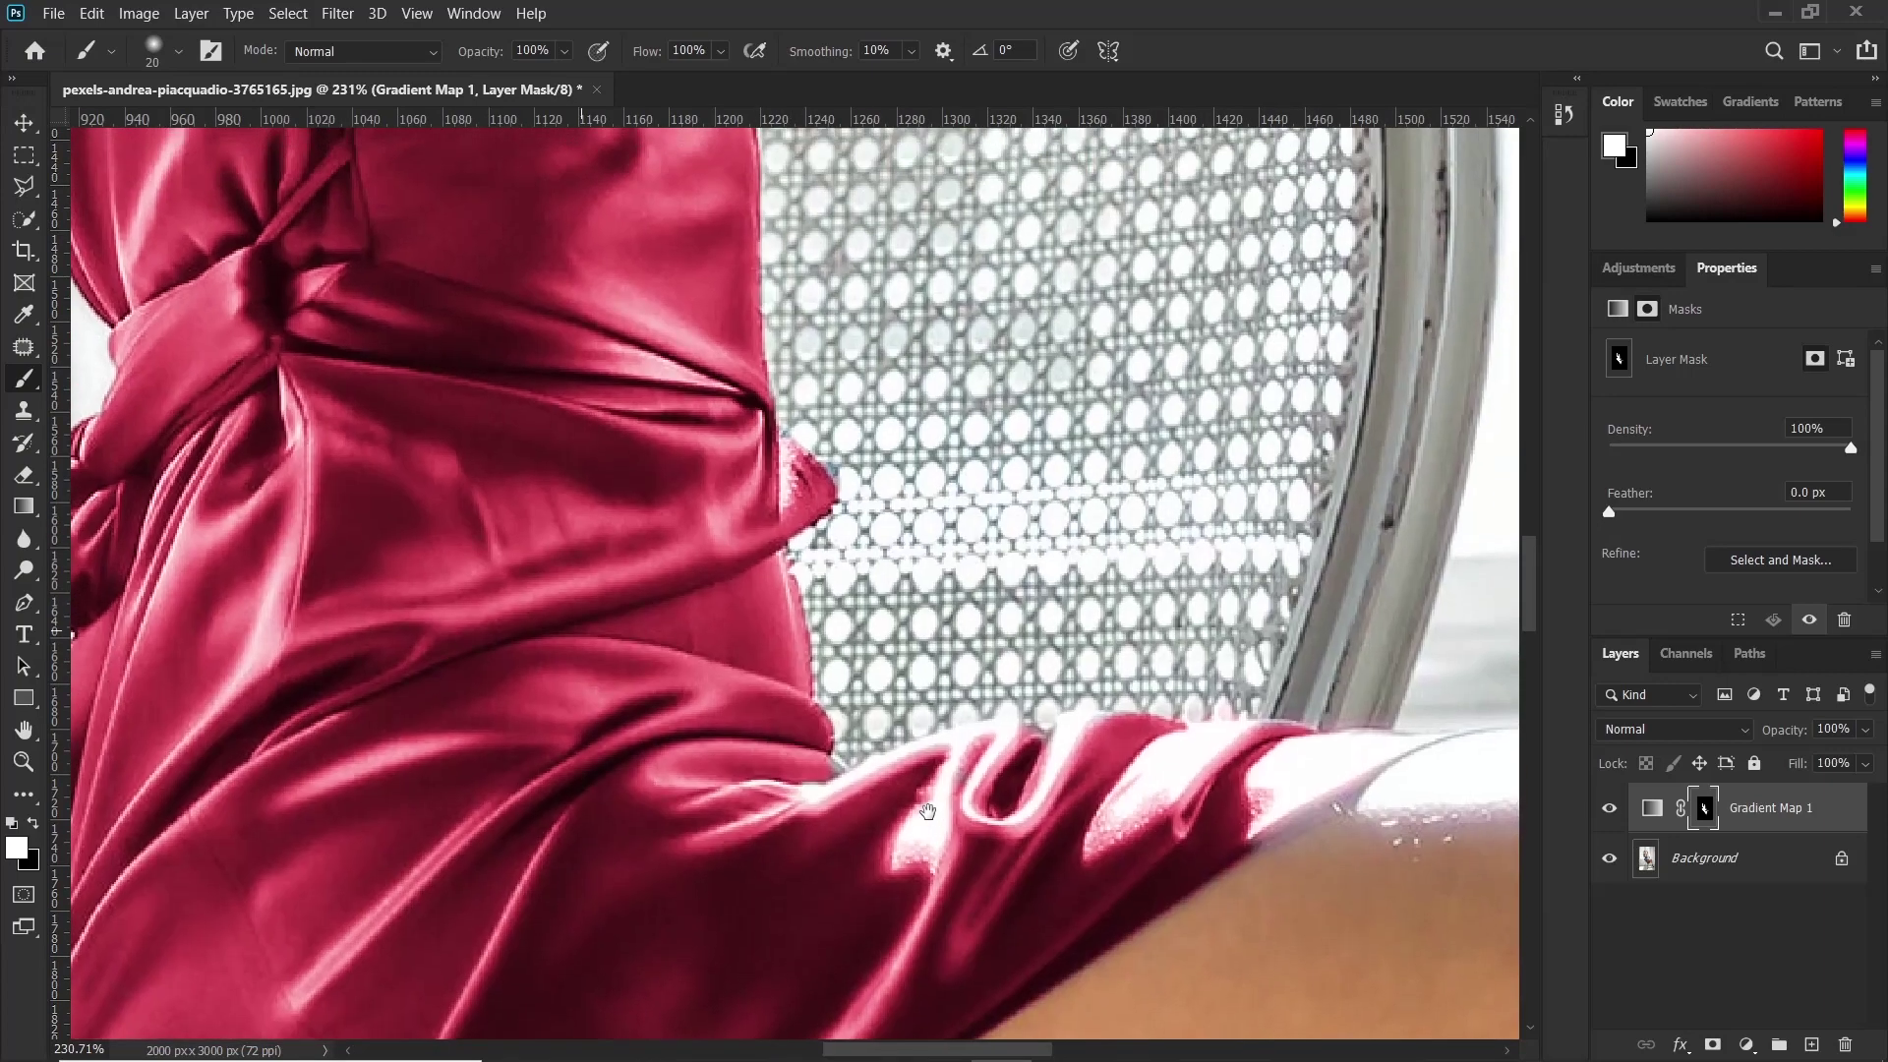
pyautogui.keyDown('alt'); pyautogui.scroll(1, 671, 603); pyautogui.keyUp('alt')
pyautogui.scroll(6, 689, 600)
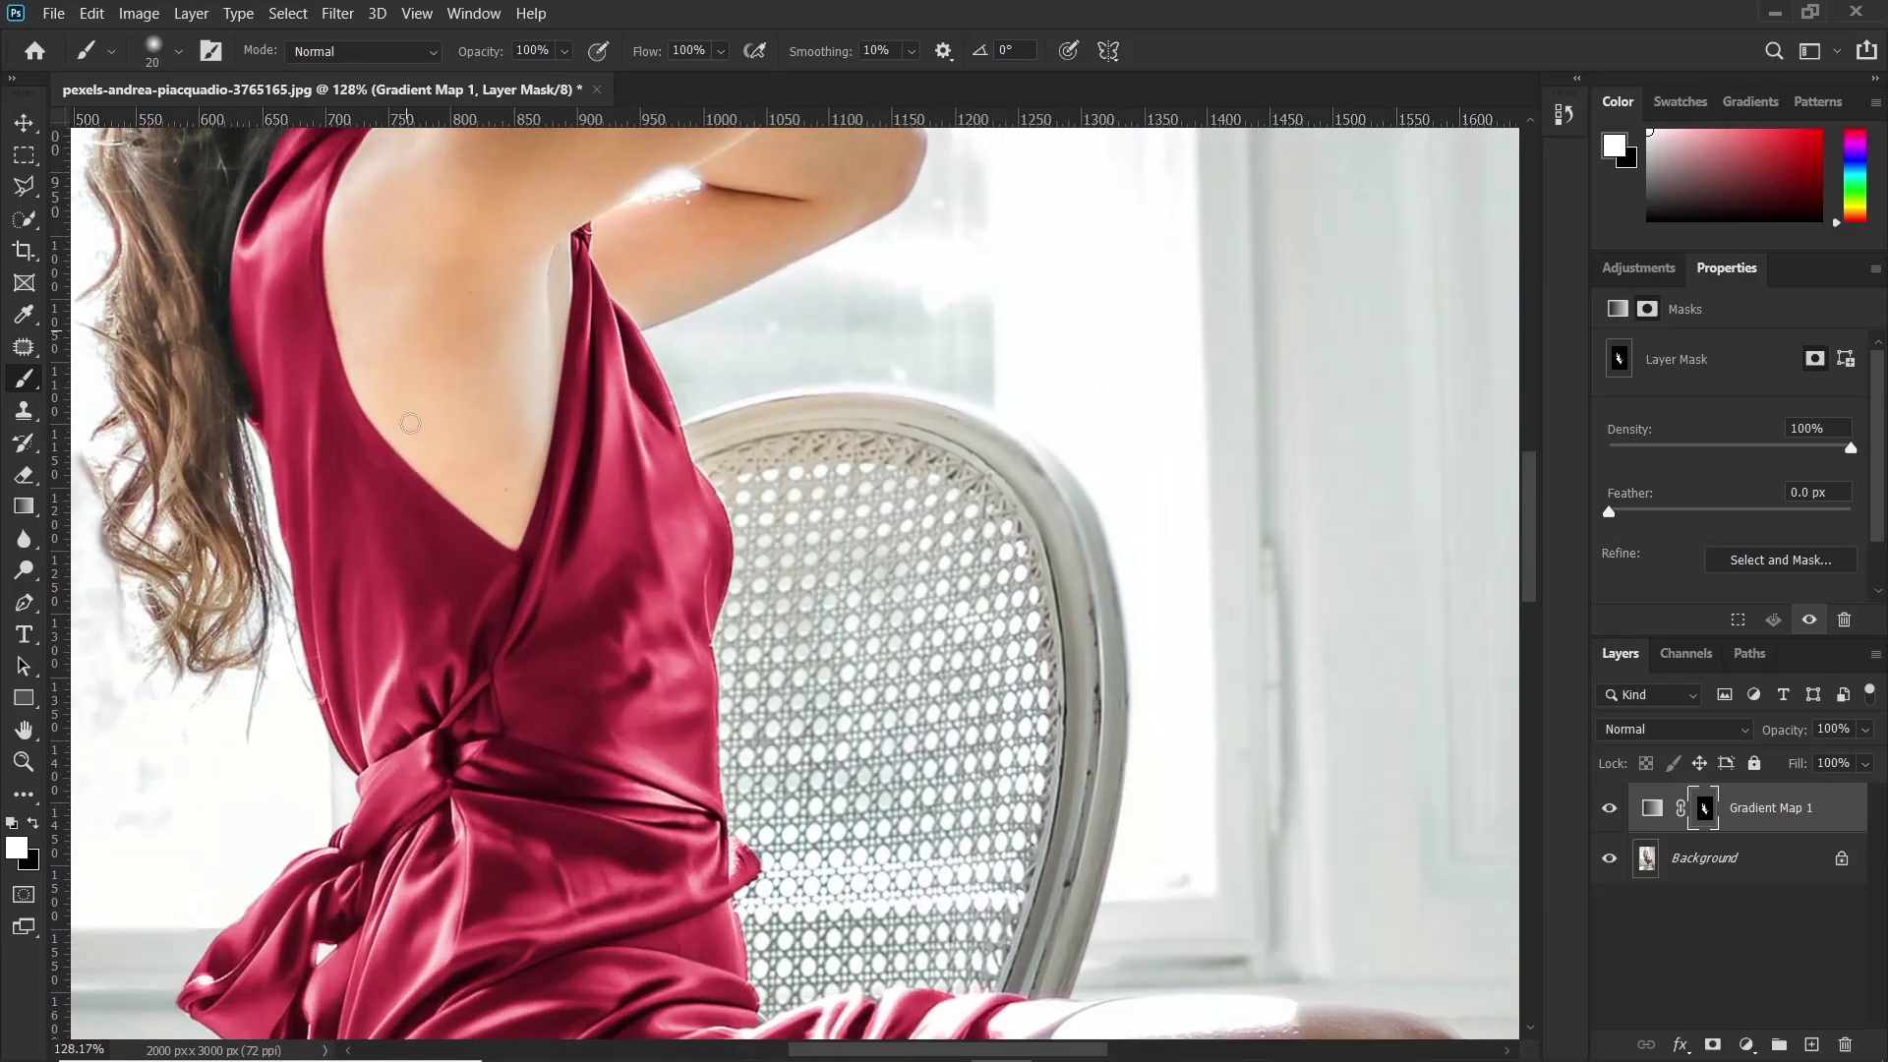
pyautogui.keyDown('alt'); pyautogui.scroll(-1, 754, 597); pyautogui.keyUp('alt')
pyautogui.scroll(5, 728, 885)
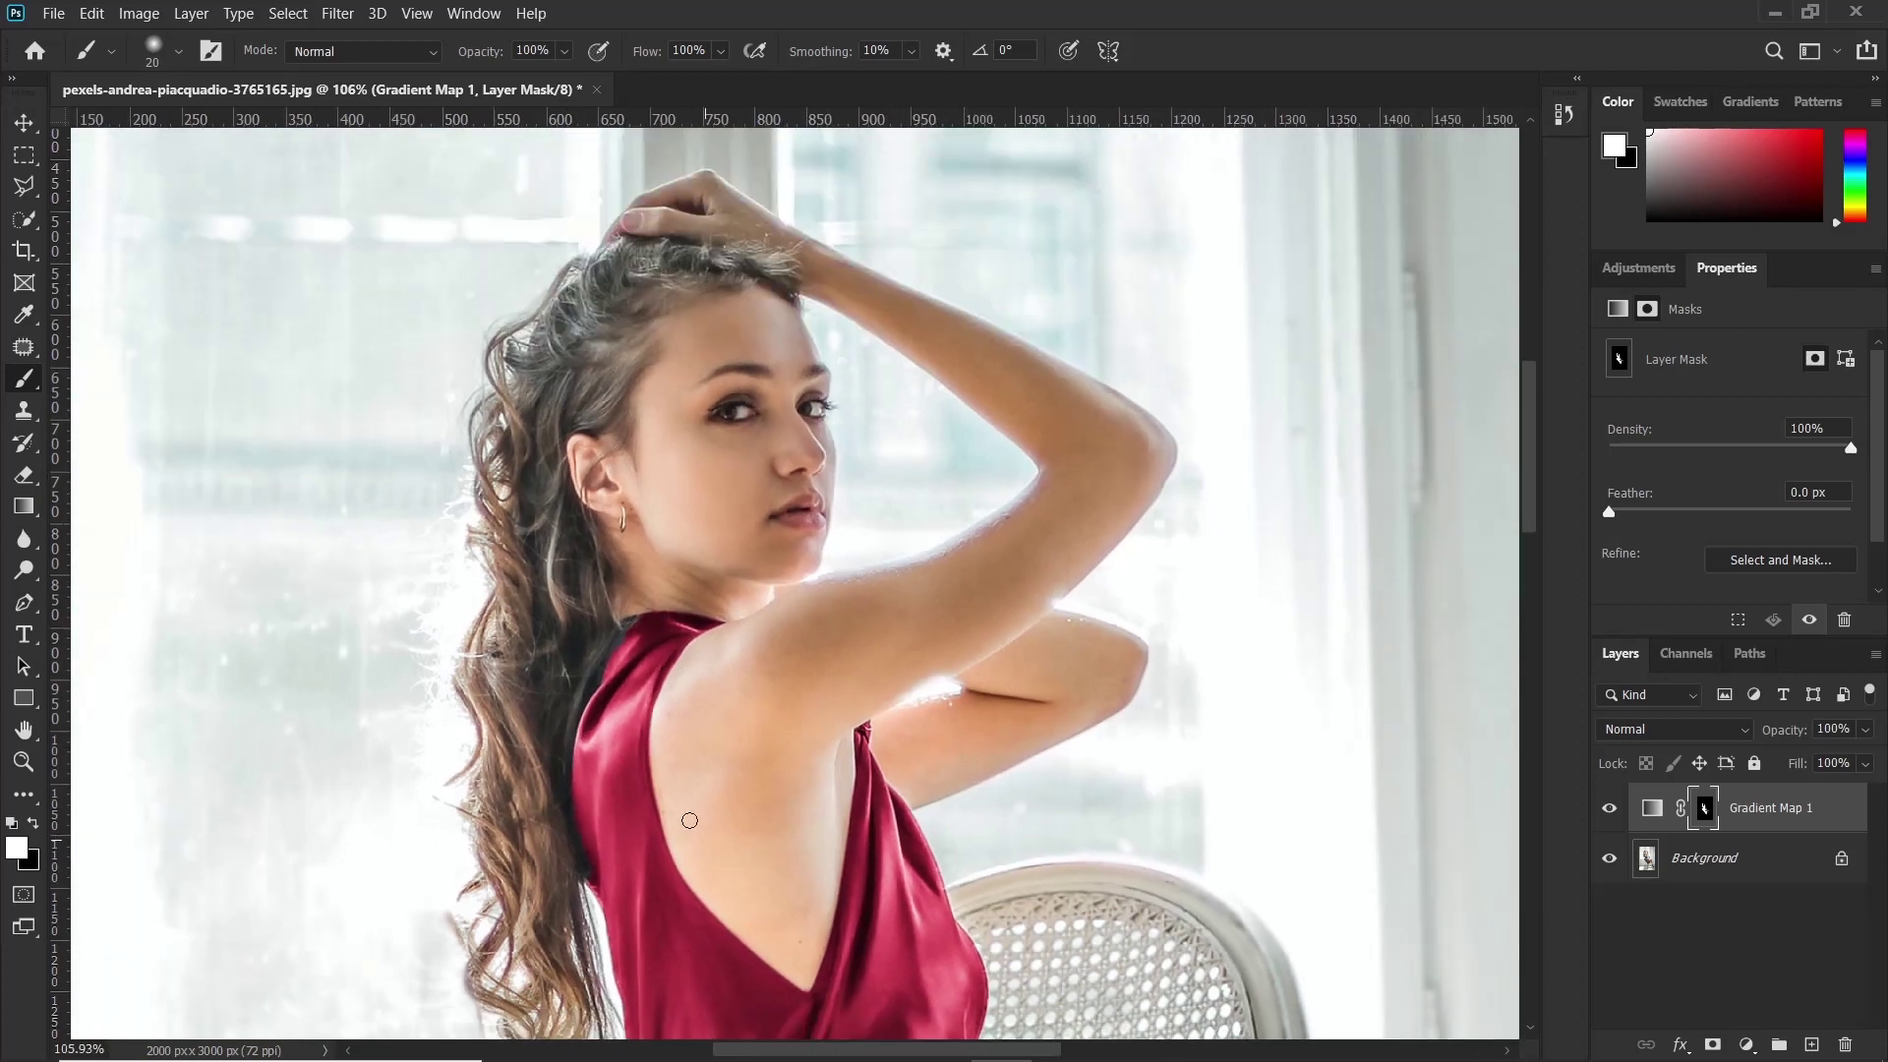